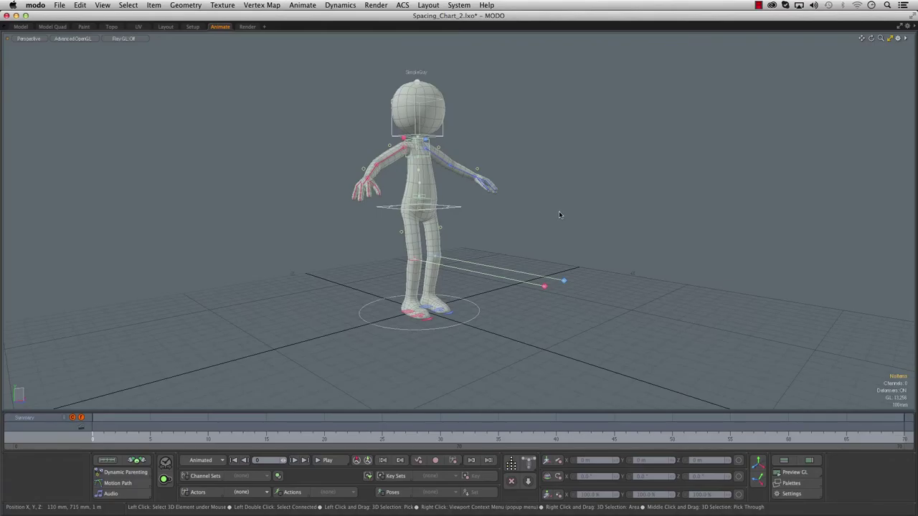
- Show the spacing chart in the viewport and place it beside the character, clear of the figure
left_click_drag(519, 202, 541, 217, "alt+shift")
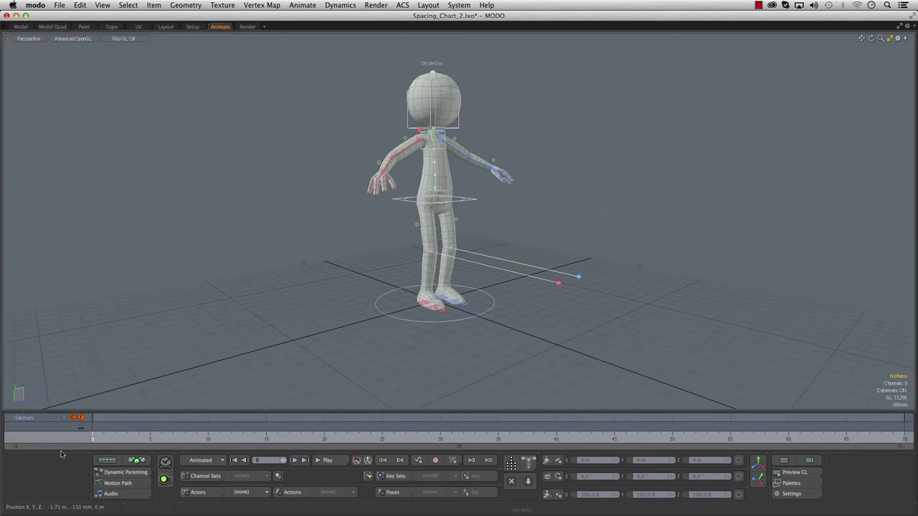
left_click(105, 461)
left_click_drag(196, 306, 174, 308)
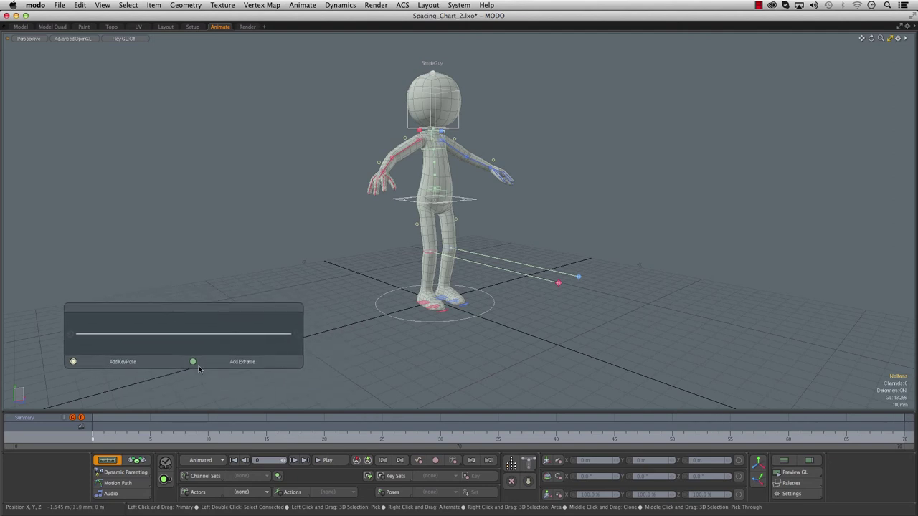
left_click_drag(221, 306, 190, 310)
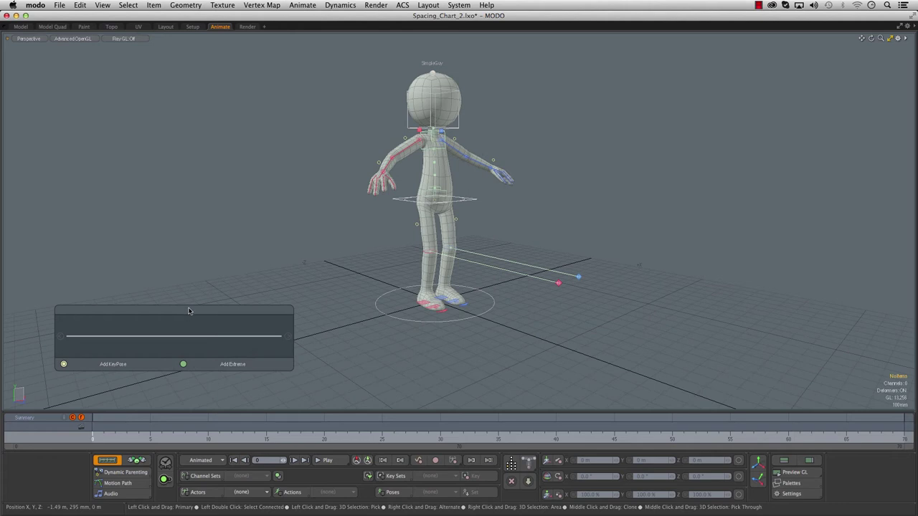
left_click_drag(191, 306, 187, 308)
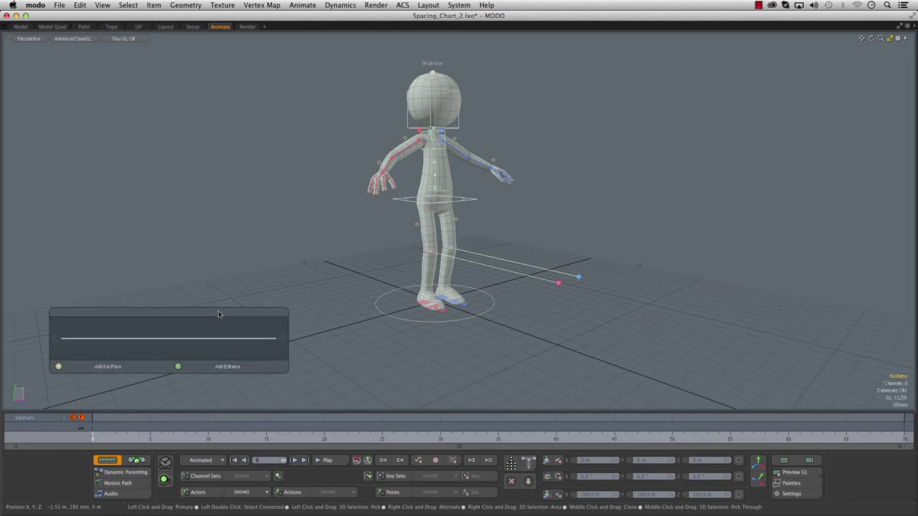
left_click_drag(207, 312, 207, 310)
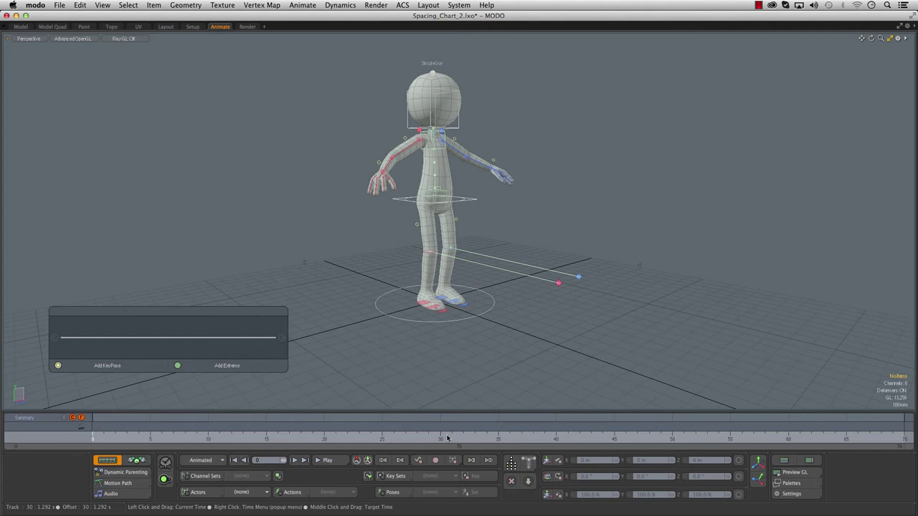
- Choose SimpleGuy as the current actor and SPACING as its action
mouse_move(267, 231)
left_mouse_down("alt")
mouse_move(280, 229)
mouse_move(270, 229)
left_mouse_up("alt")
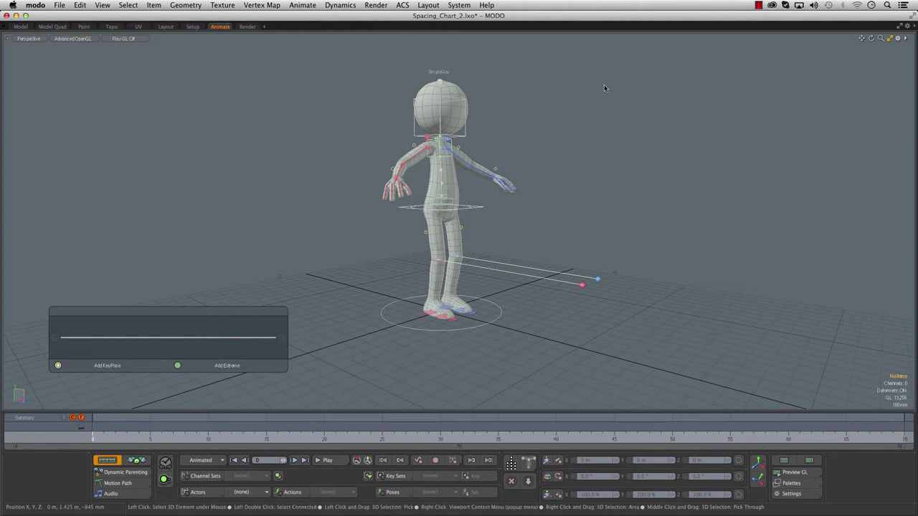
mouse_move(325, 229)
left_mouse_down("alt")
mouse_move(280, 231)
mouse_move(320, 234)
mouse_move(287, 243)
mouse_move(310, 232)
left_mouse_up("alt")
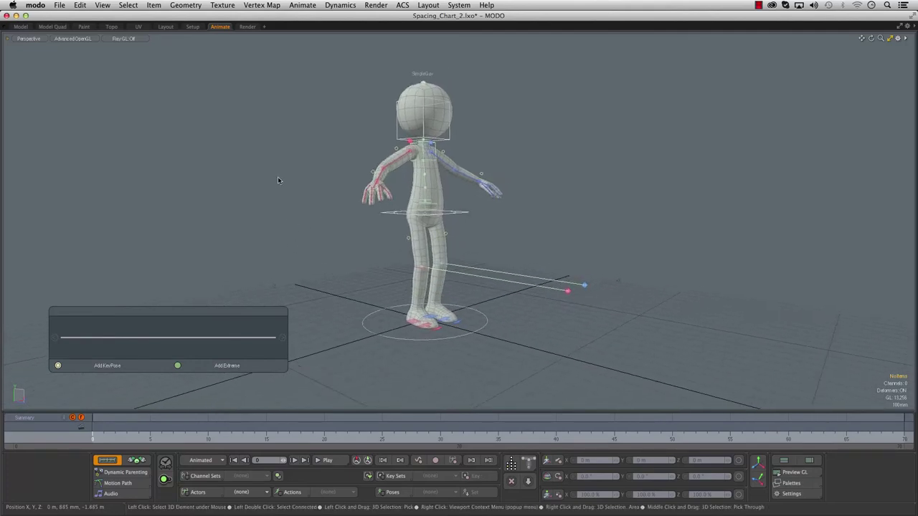
left_click(244, 492)
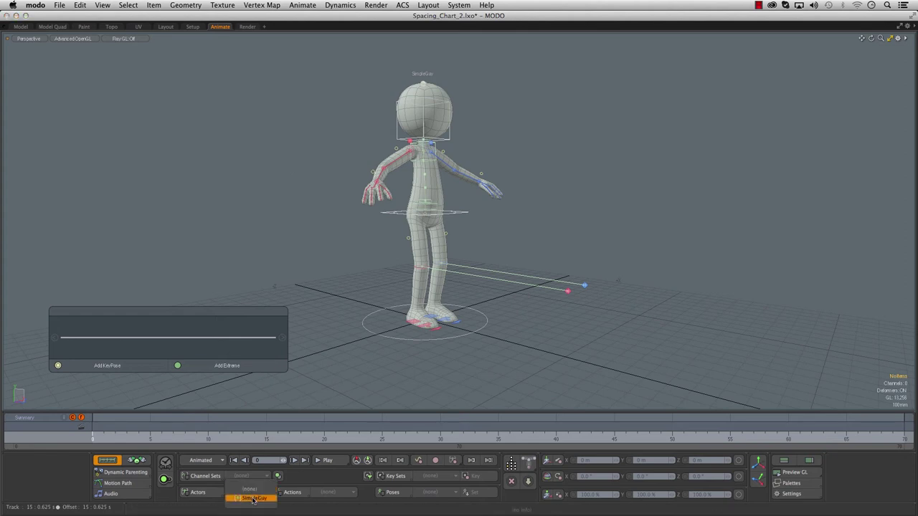
left_click(252, 499)
left_click(344, 492)
left_click(347, 501)
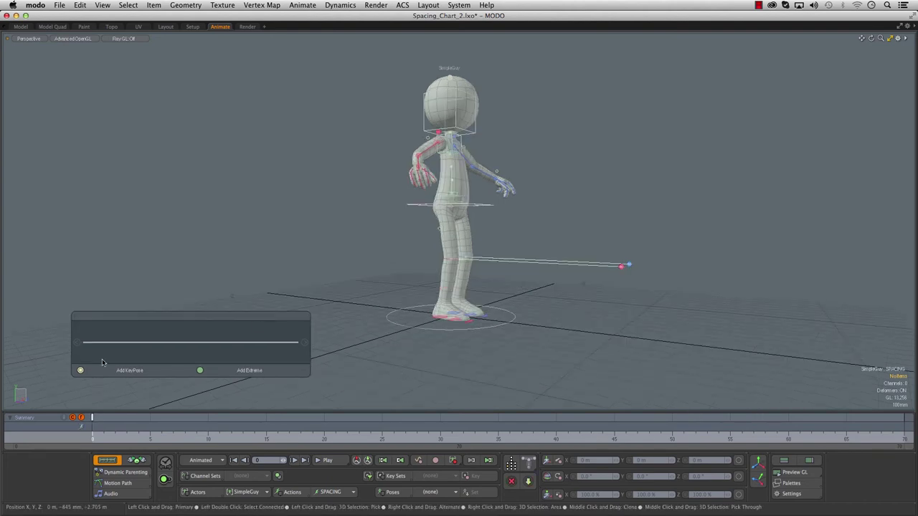
- Add a key pose marker at frame 0 and apply the 1-Key 01 pose to the character there
left_click(80, 370)
left_click(116, 433)
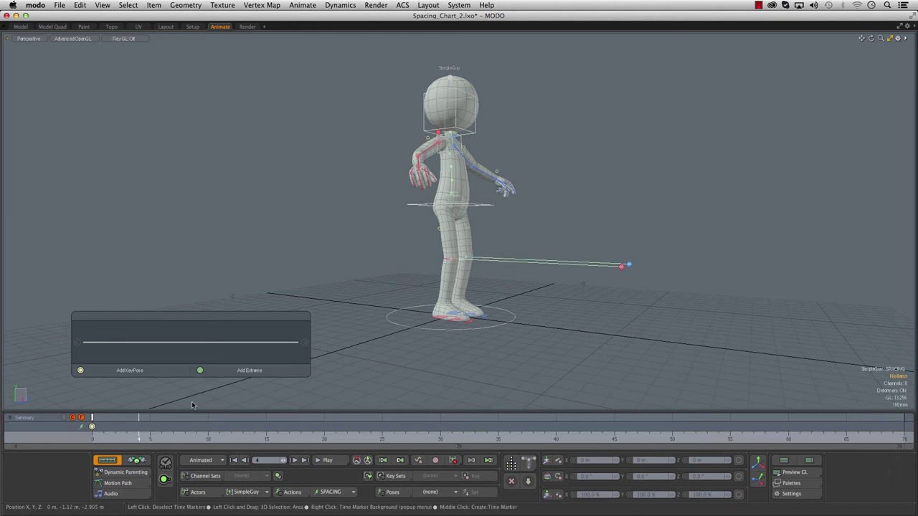
left_click(92, 435)
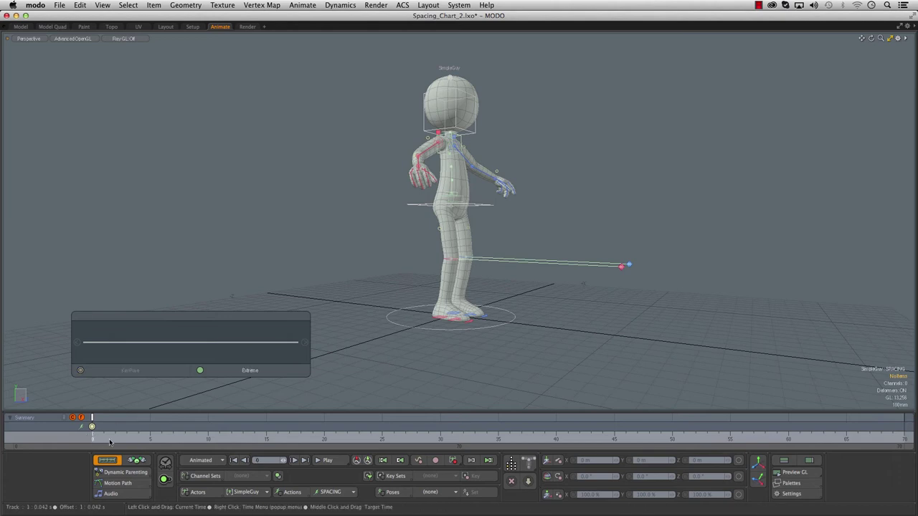
left_click(437, 492)
left_click(433, 498)
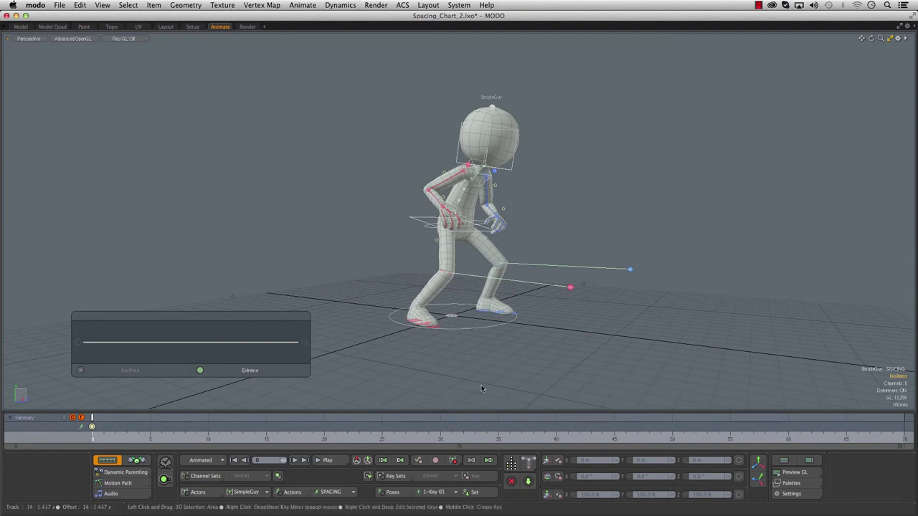
left_click_drag(473, 333, 505, 330, "alt")
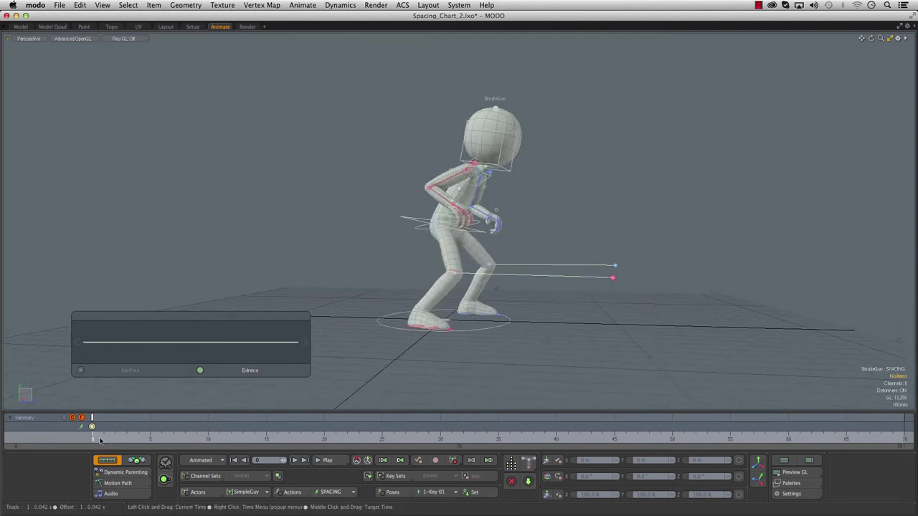
- Add a second key pose marker at frame 10 and apply the 2-Key 02 pose there
left_click(114, 430)
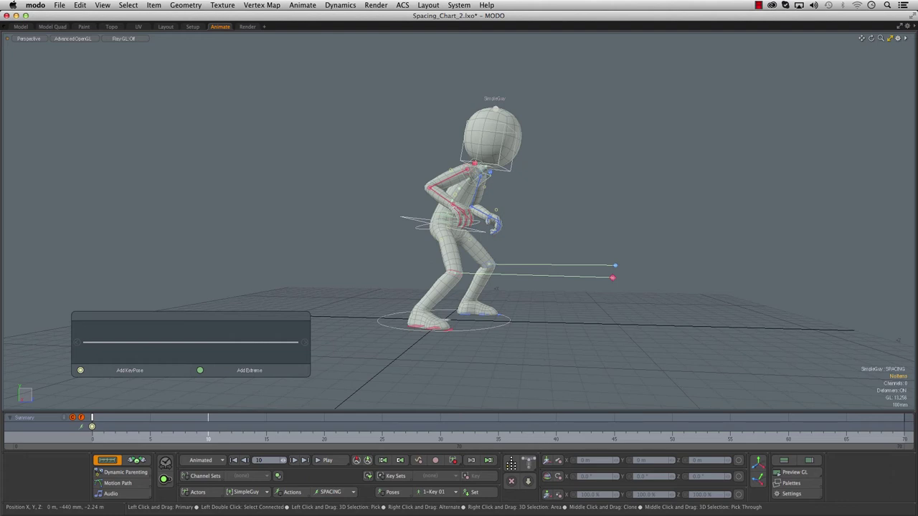
left_click(113, 371)
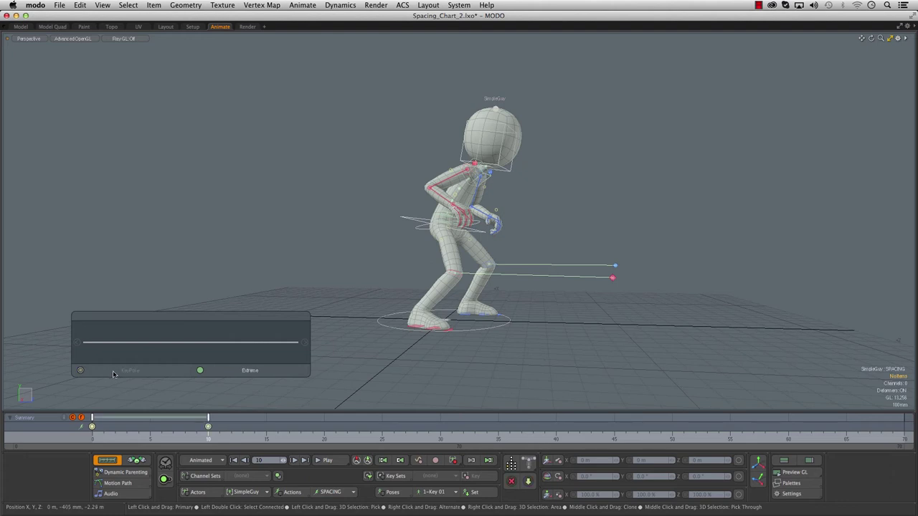
left_click(434, 492)
left_click(438, 500)
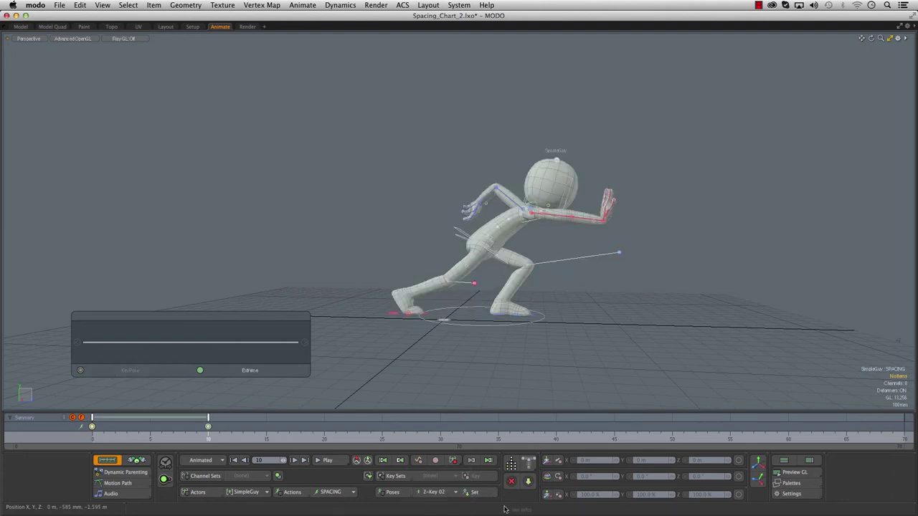
- Insert an extreme at frame 5 between the two key poses and set it to the 3-Extreme_01 pose
left_click_drag(139, 434, 37, 432)
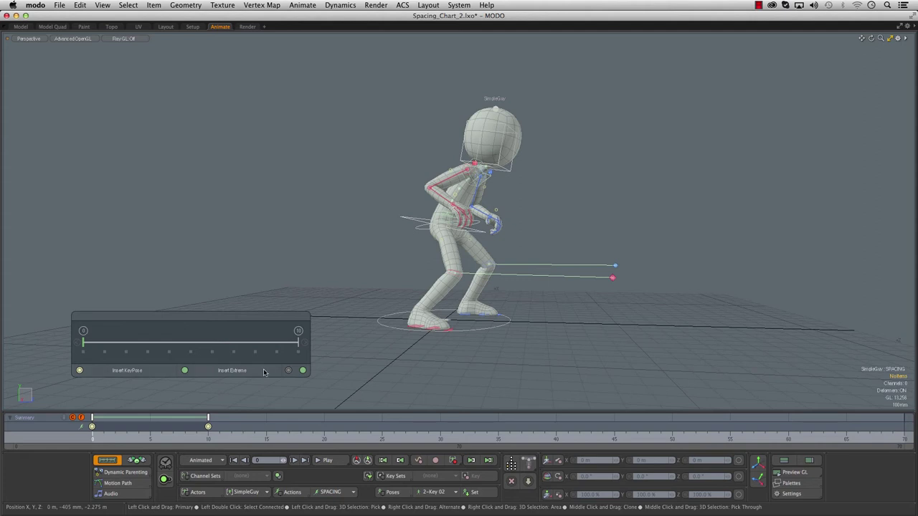
left_click(101, 437)
left_click_drag(101, 437, 153, 438)
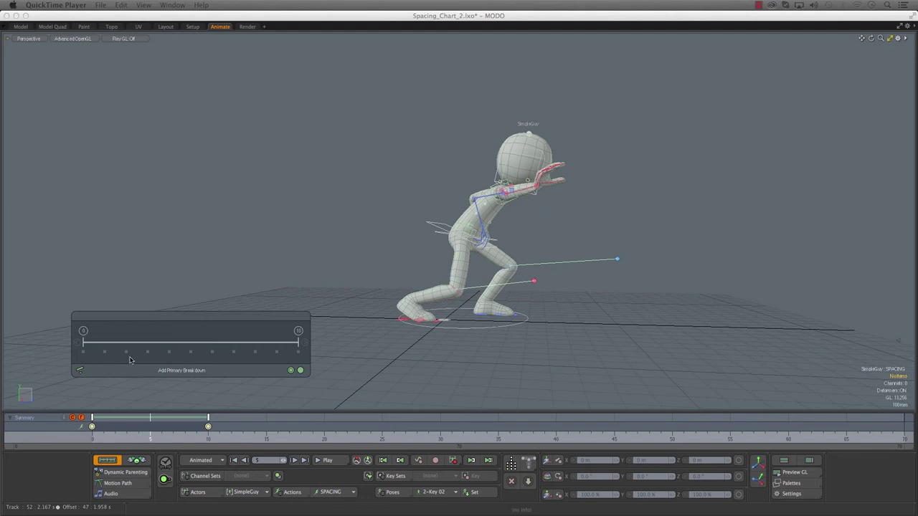
left_click(92, 439)
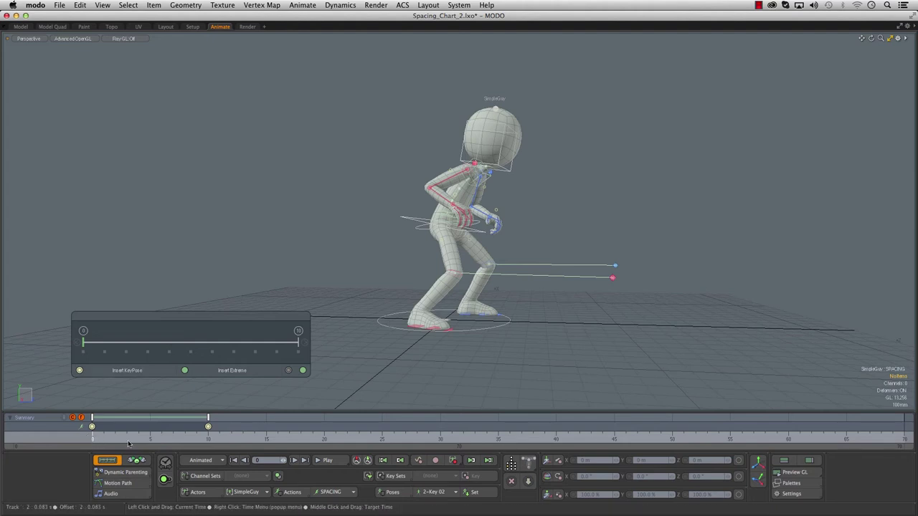
left_click(218, 373)
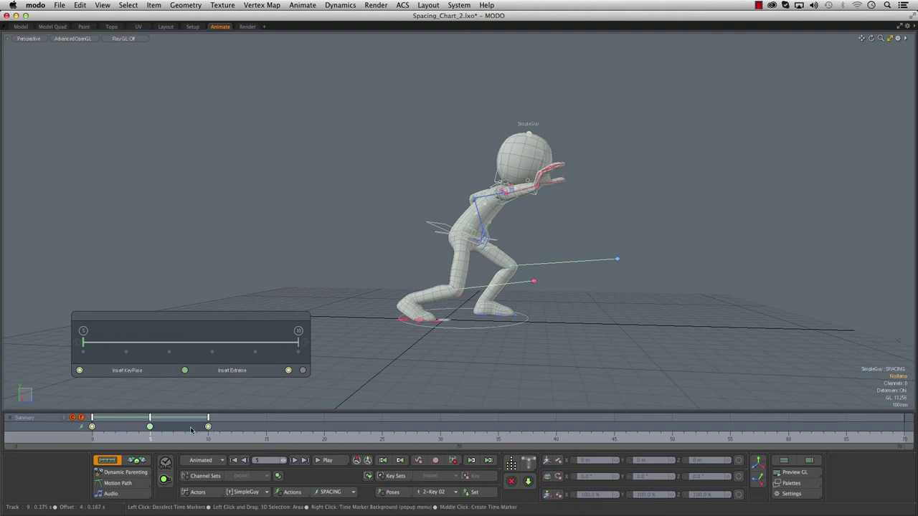
left_click(441, 492)
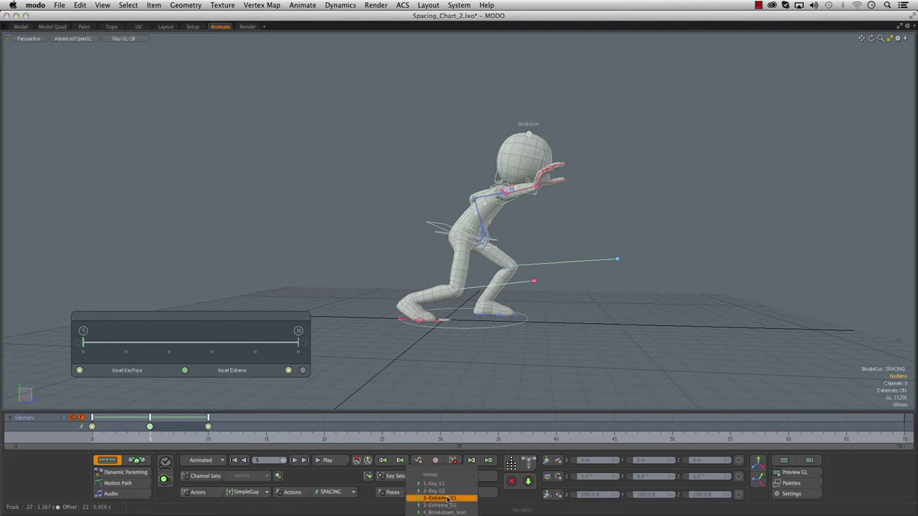
left_click(446, 499)
left_click(474, 494)
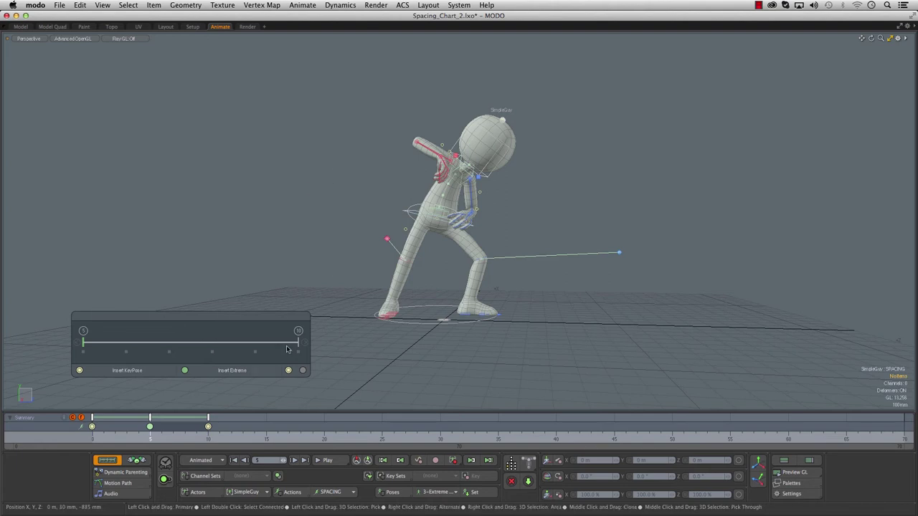
- Insert another extreme at frame 8 and set it to the 3-Extreme_02 pose
left_click(231, 371)
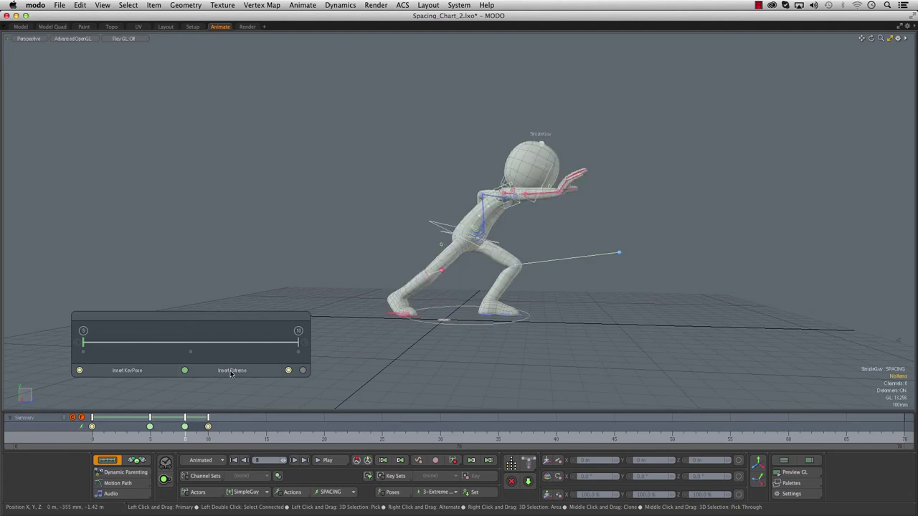
left_click(452, 493)
left_click(446, 497)
left_click(473, 493)
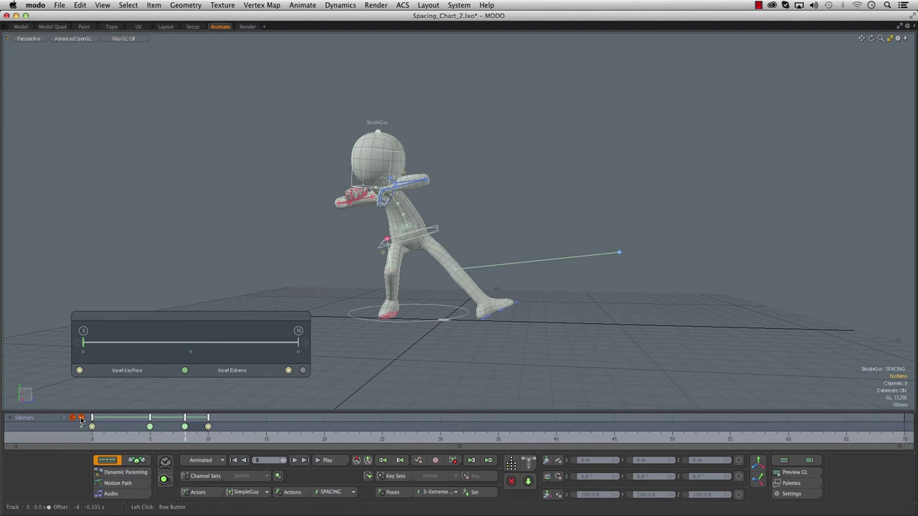
- Add two frames after the extreme at frame 5, shifting the second extreme to frame 10 and the last key pose to frame 12
left_click_drag(148, 441, 164, 442)
left_click(186, 440)
left_click(149, 440)
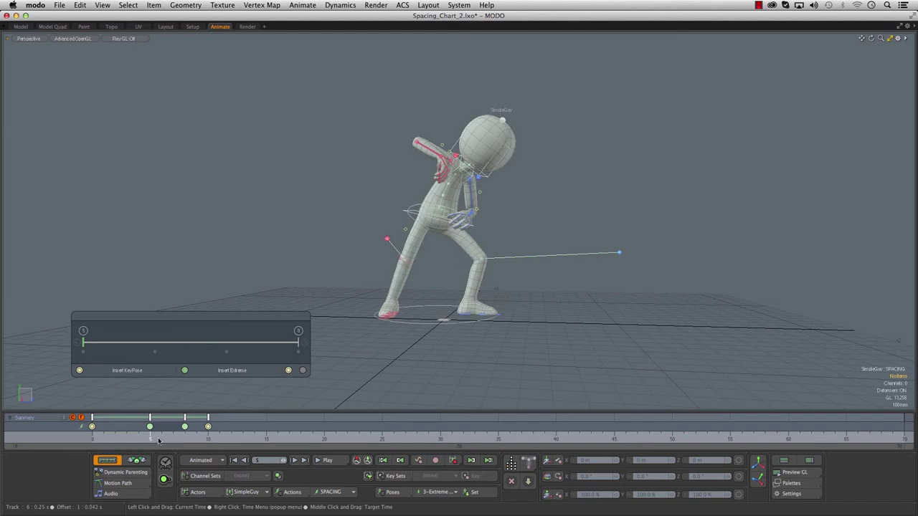
left_click(365, 459)
left_click(357, 461)
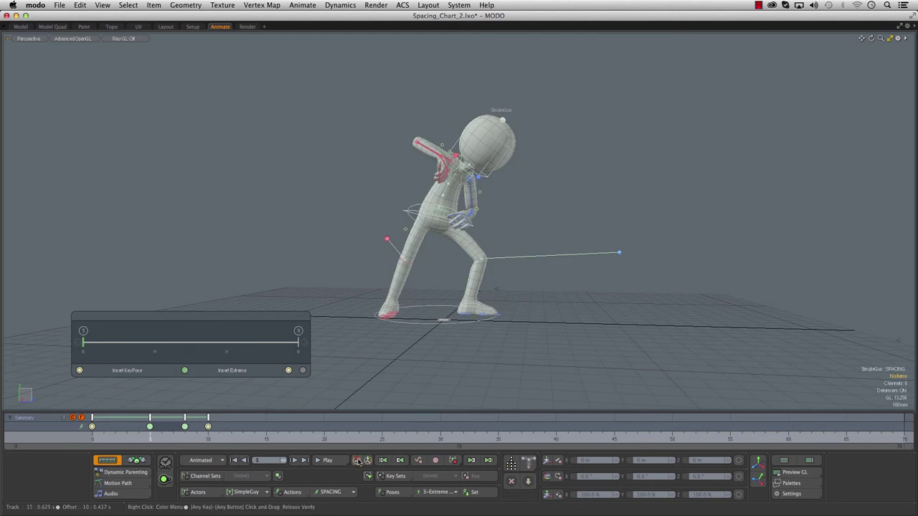
left_click(151, 439)
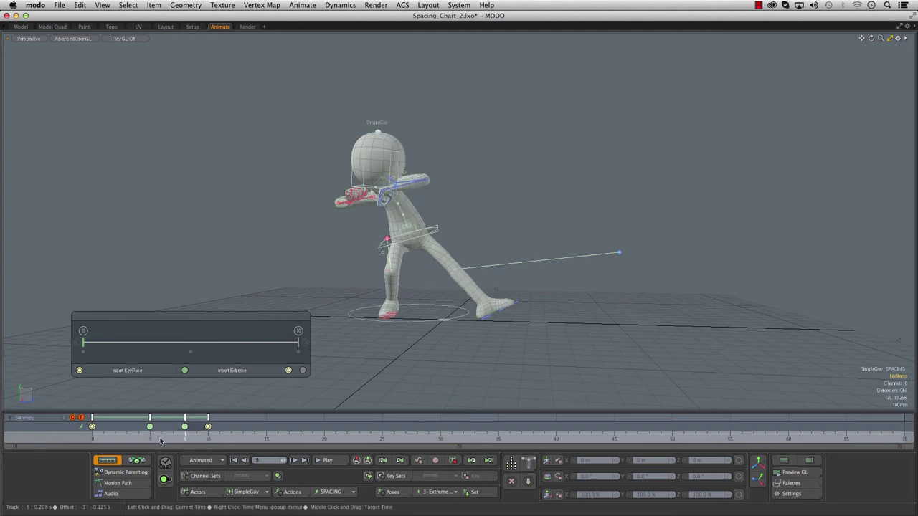
left_click(158, 440)
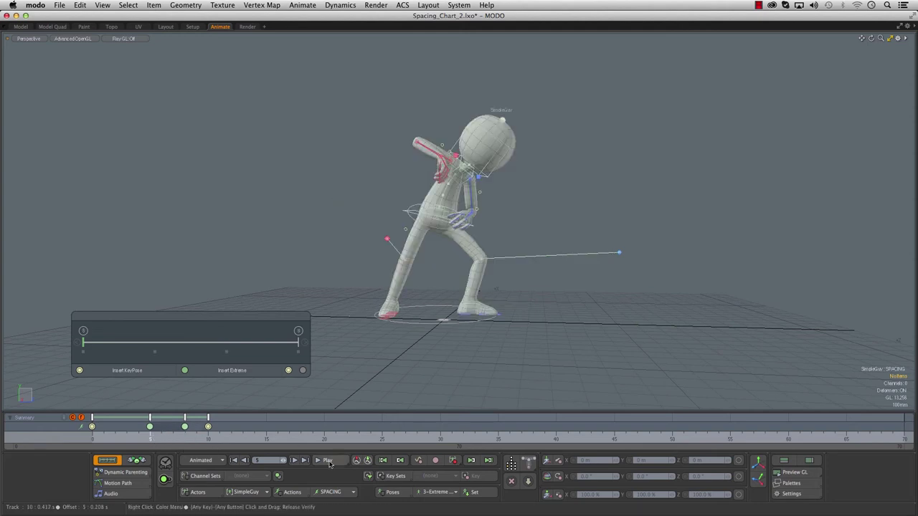
left_click(369, 461)
- Add three frames after the extreme at frame 10, shifting the last key pose to frame 15
left_click(209, 437)
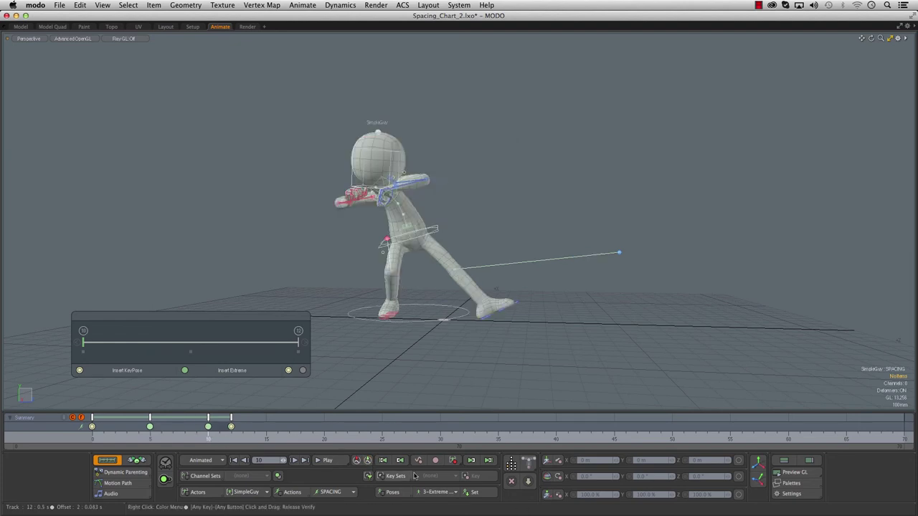
left_click(368, 461)
left_click(369, 462)
left_click(368, 462)
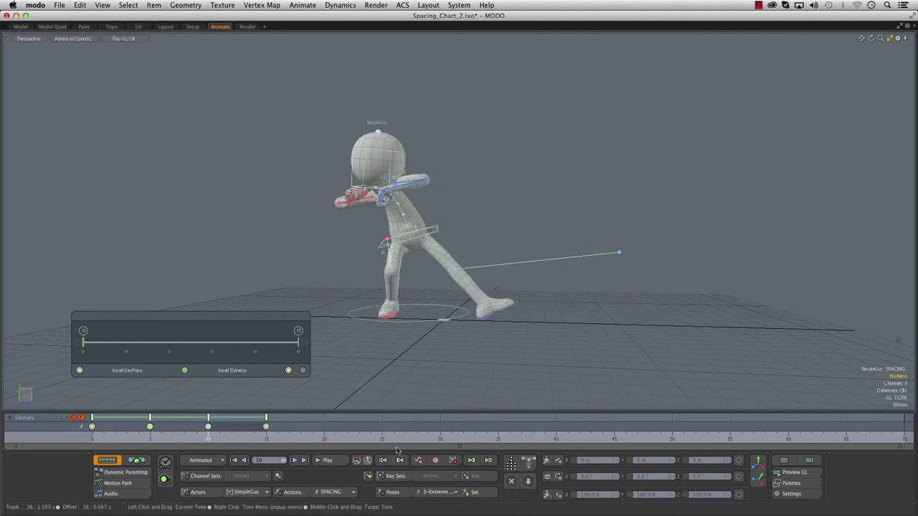
- Add a primary breakdown at frame 3, midway on the spacing chart between frames 0 and 5, and set it to the 4_Breakdown_lean pose
left_click_drag(105, 442, 126, 441)
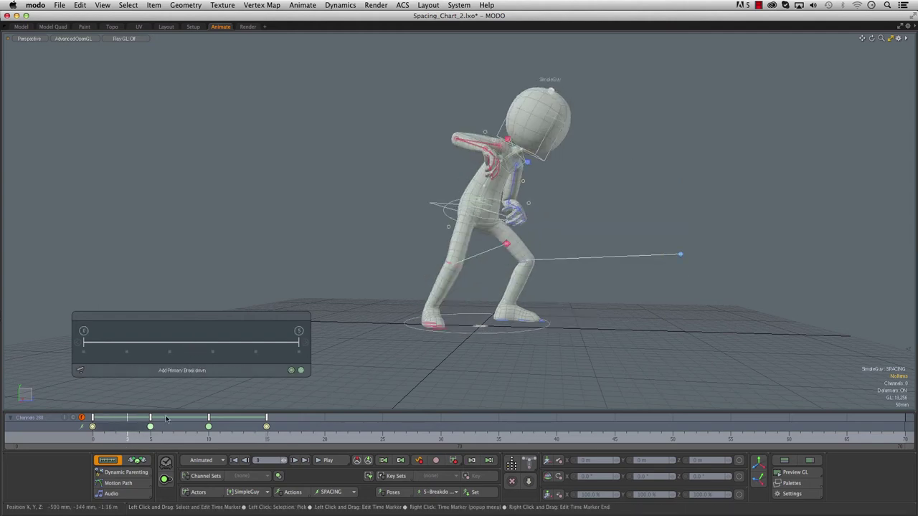
left_click_drag(136, 440, 231, 440)
left_click(93, 427)
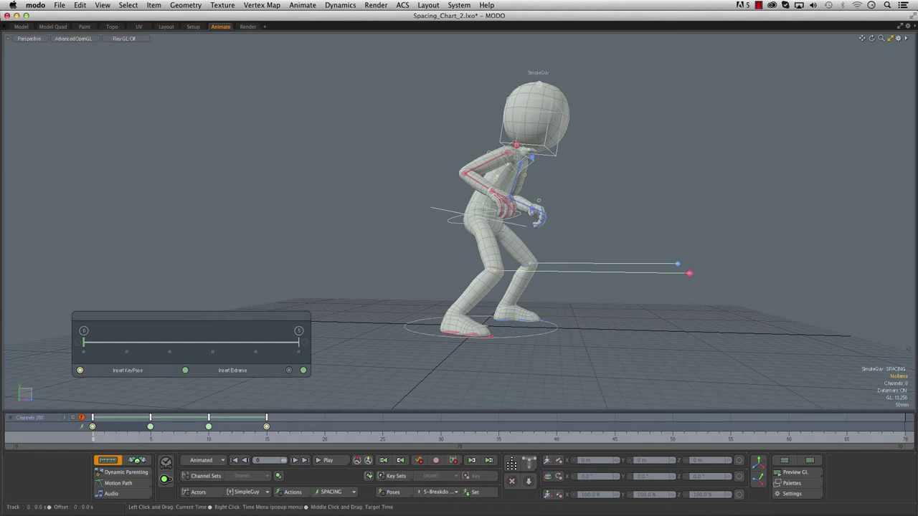
left_click(127, 433)
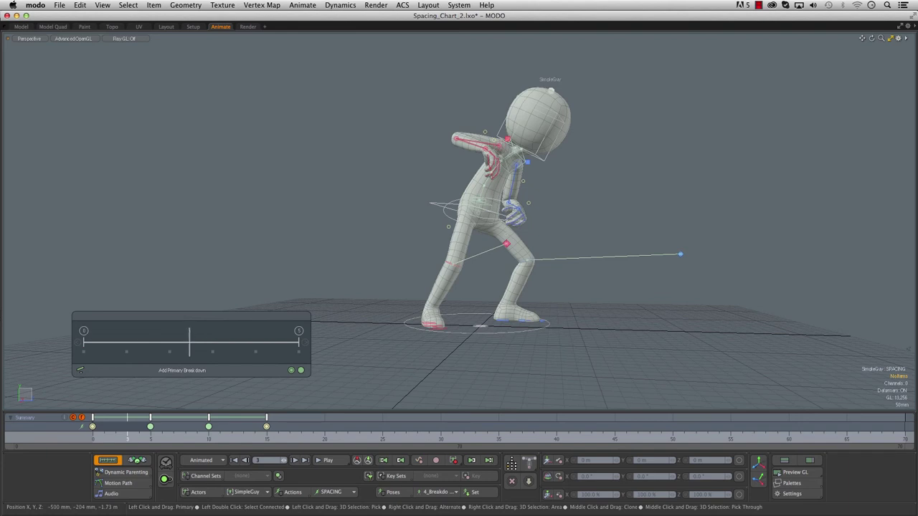
left_click(190, 338)
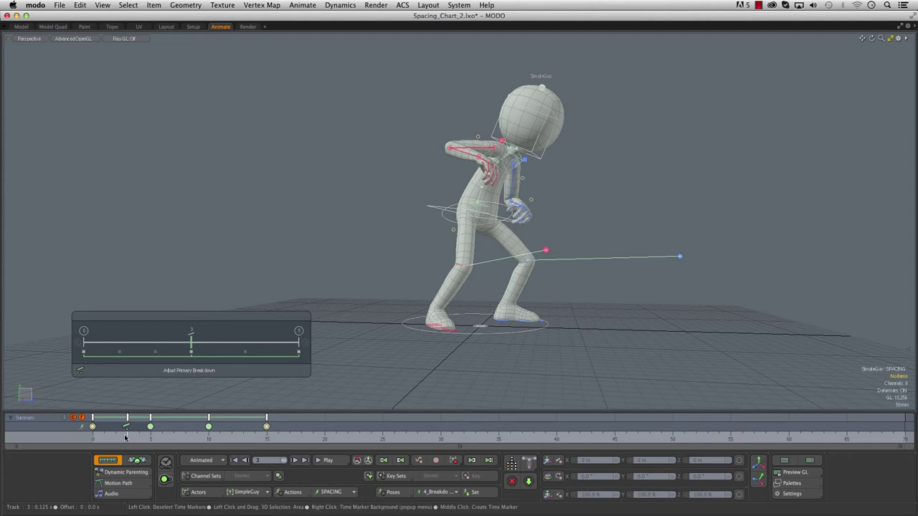
left_click(452, 496)
left_click(452, 493)
left_click(479, 496)
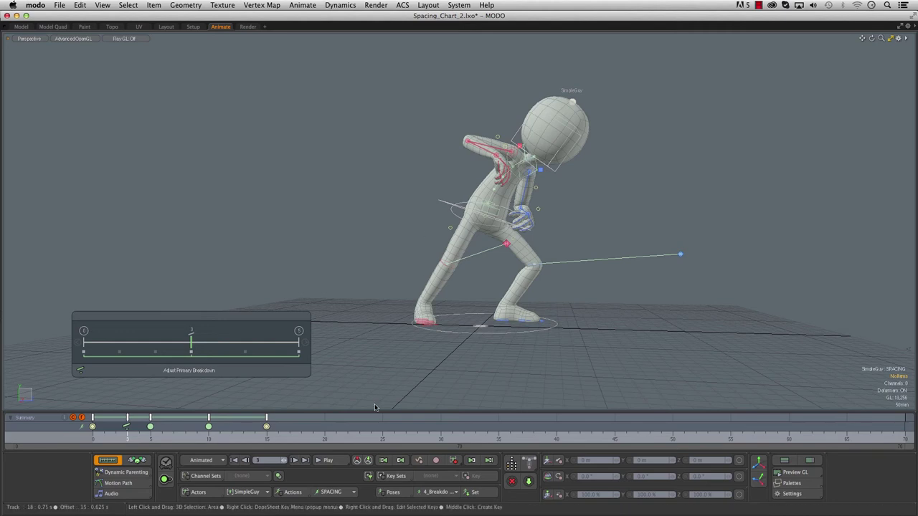
- Add a primary breakdown at frame 12, midway on the spacing chart between frames 10 and 15, and set it to the 5-Breakdo... pose
mouse_move(127, 430)
left_mouse_down()
mouse_move(244, 435)
mouse_move(232, 435)
left_mouse_up()
mouse_move(323, 236)
left_mouse_down("alt")
mouse_move(398, 233)
mouse_move(588, 254)
mouse_move(556, 255)
mouse_move(568, 253)
left_mouse_up("alt")
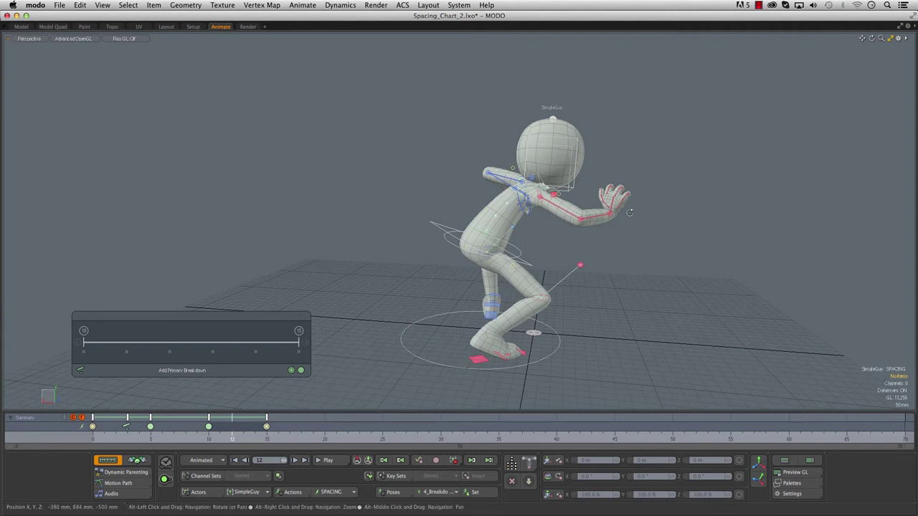
left_click_drag(632, 236, 594, 256, "alt")
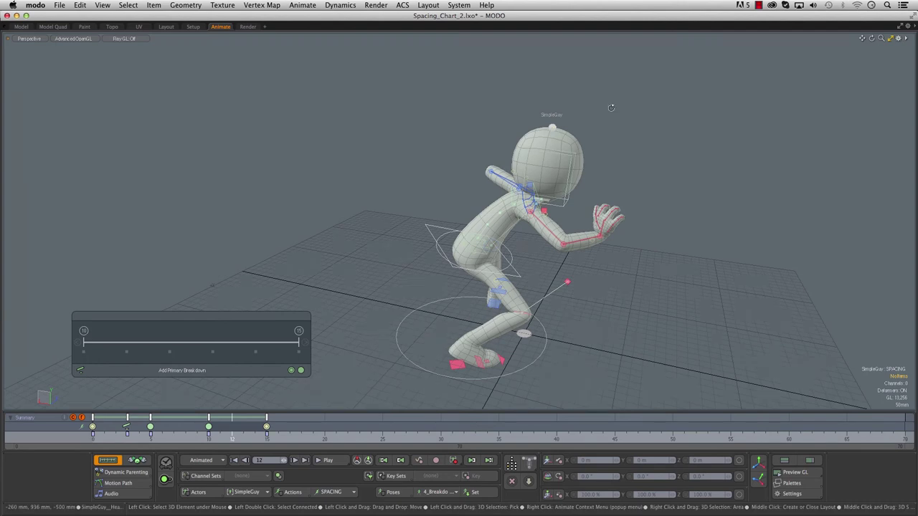
left_click_drag(611, 108, 572, 217, "alt")
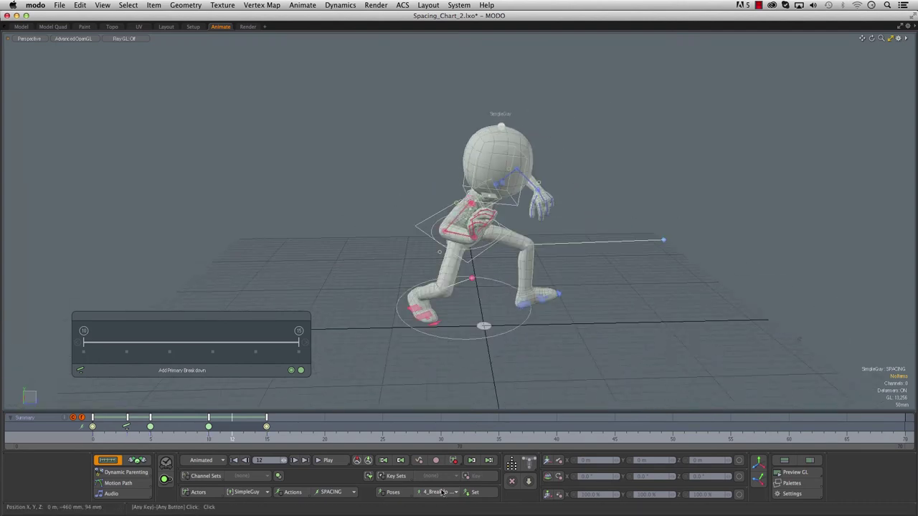
left_click(188, 370)
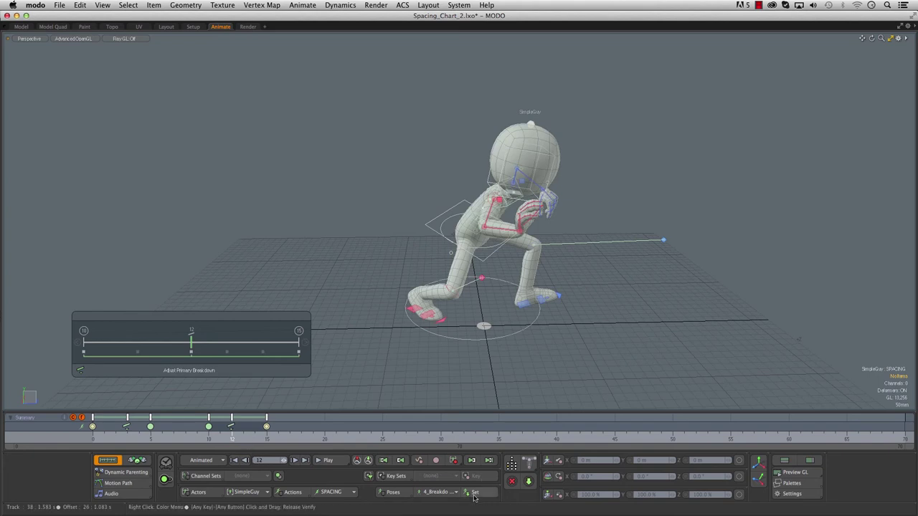
left_click(438, 492)
left_click(480, 502)
left_click(473, 493)
left_click_drag(479, 346, 421, 252, "alt")
left_click_drag(106, 438, 266, 439)
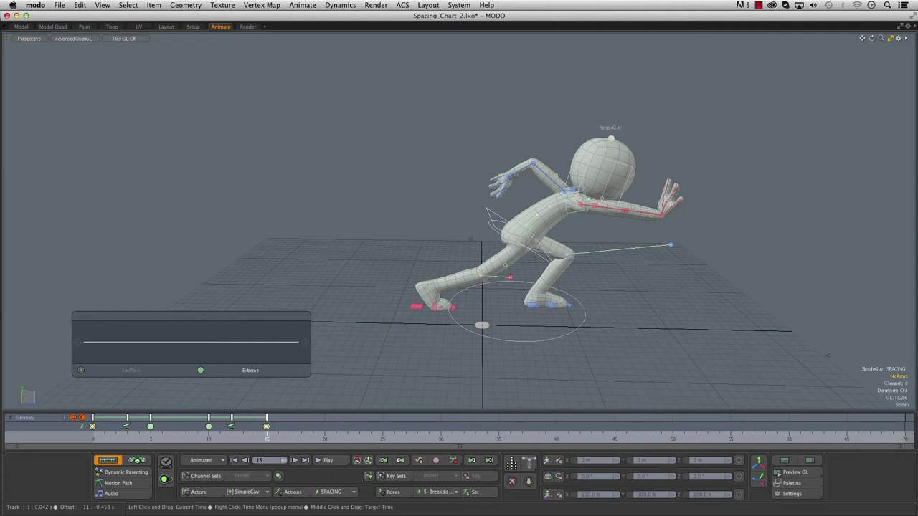
- Add an inbetween at frame 5, midway between the breakdown at frame 3 and the extreme at frame 6, and scrub across it
left_click(93, 438)
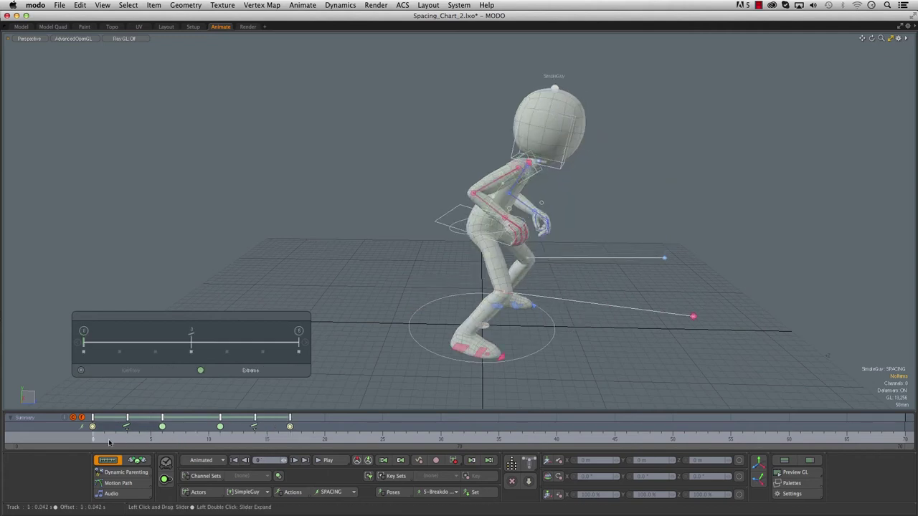
left_click(105, 440)
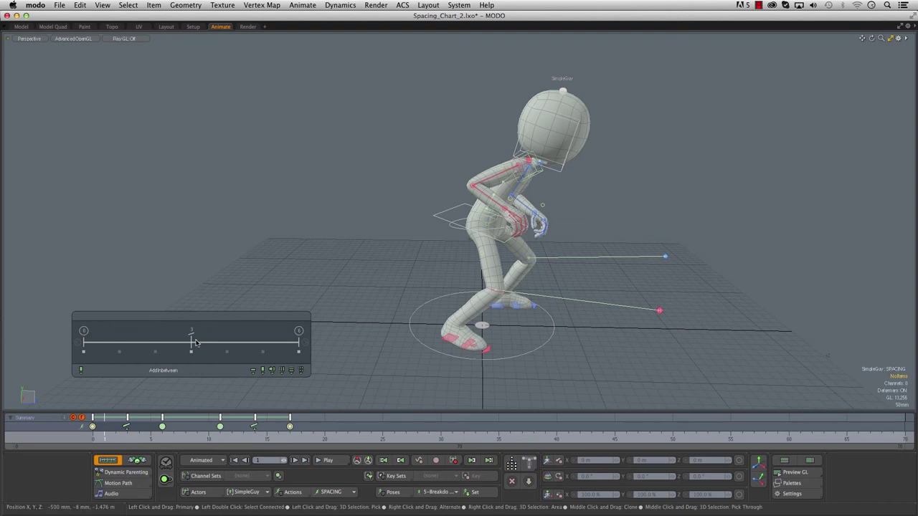
left_click(198, 374)
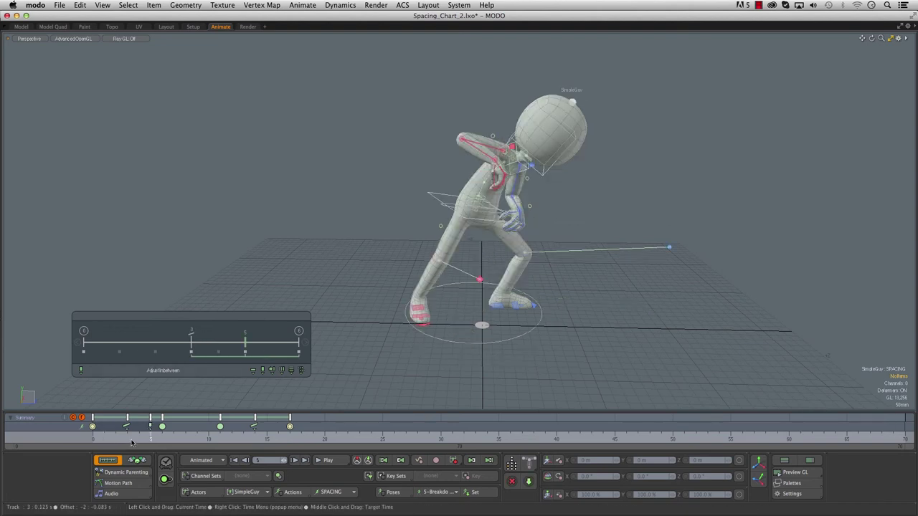
left_click_drag(128, 434, 151, 435)
key("Right")
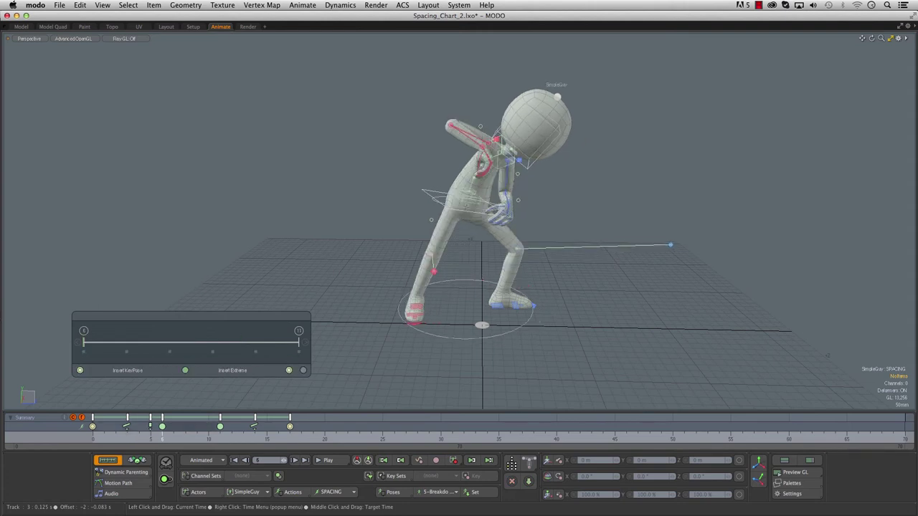
left_click(126, 439)
left_click(162, 440)
left_click(128, 440)
left_click(156, 439)
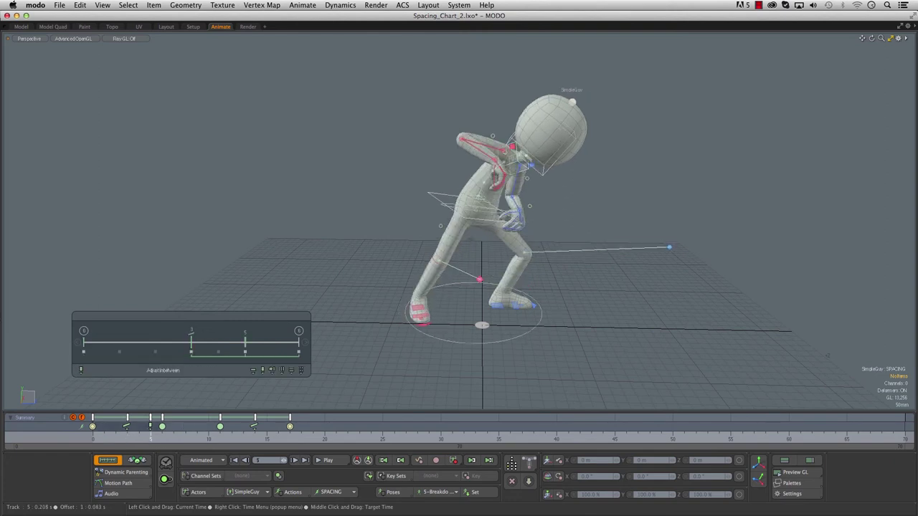
- Rotate the character's bent right arm upward on the inbetween at frame 5
left_click(447, 199)
left_click_drag(469, 188, 504, 199, "alt")
key("e")
left_click(502, 135)
left_click_drag(502, 109, 518, 103)
key("q")
left_click(488, 123)
key("Escape")
key("Escape")
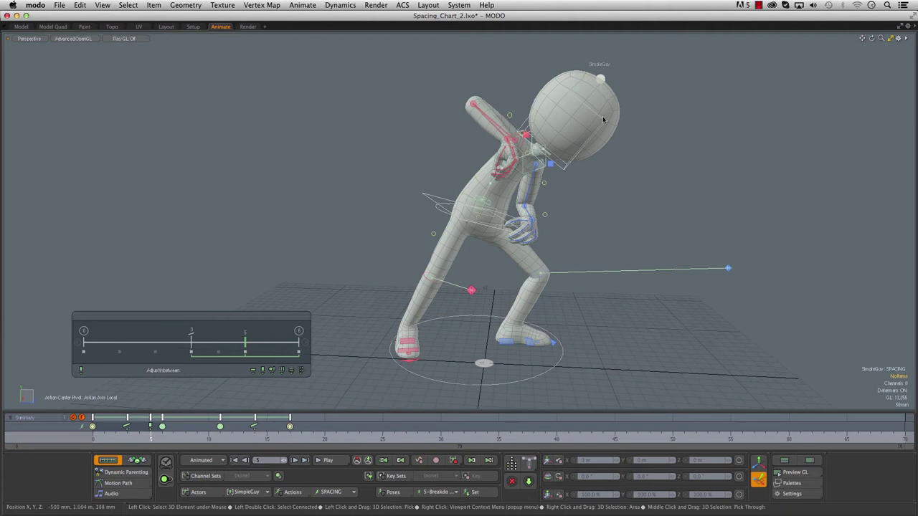
- Rotate the head control further forward at frame 5, to about 51.6° in X, and scrub through the animation
left_click(599, 132)
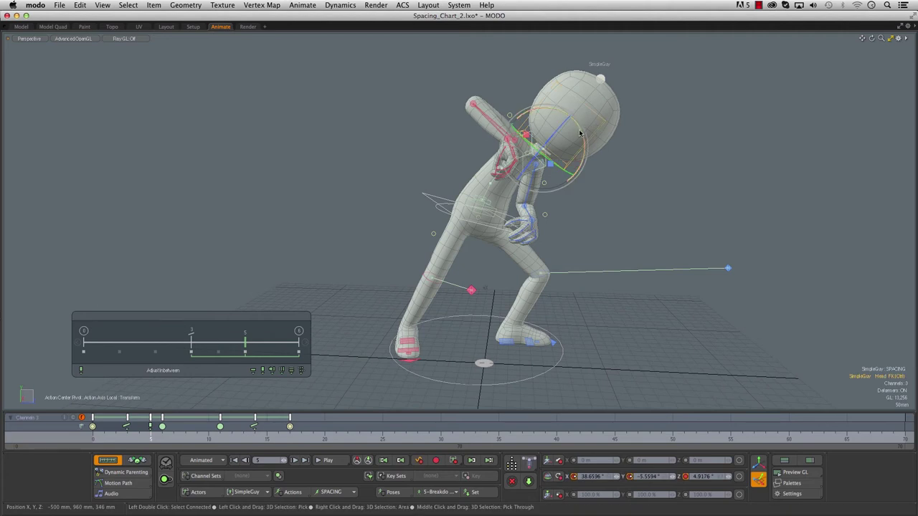
left_click_drag(580, 133, 621, 234)
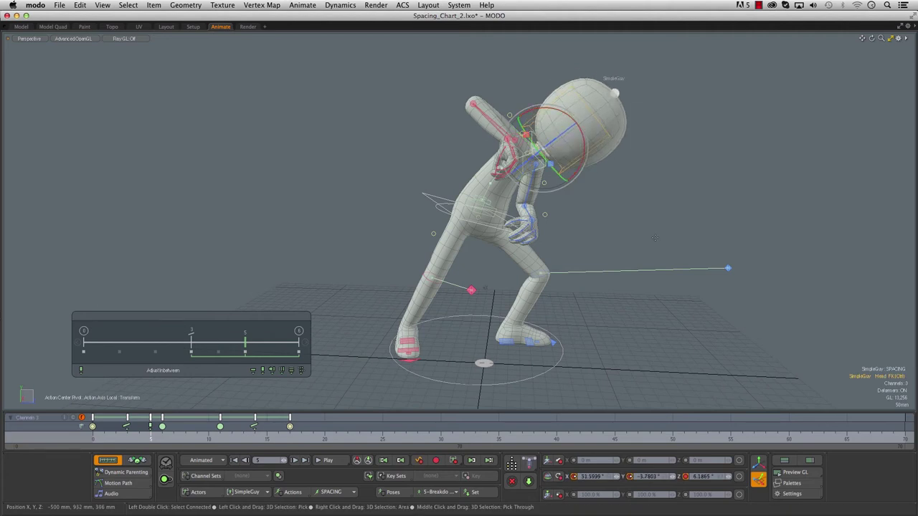
left_click_drag(134, 438, 289, 438)
key("Right")
left_click(93, 438)
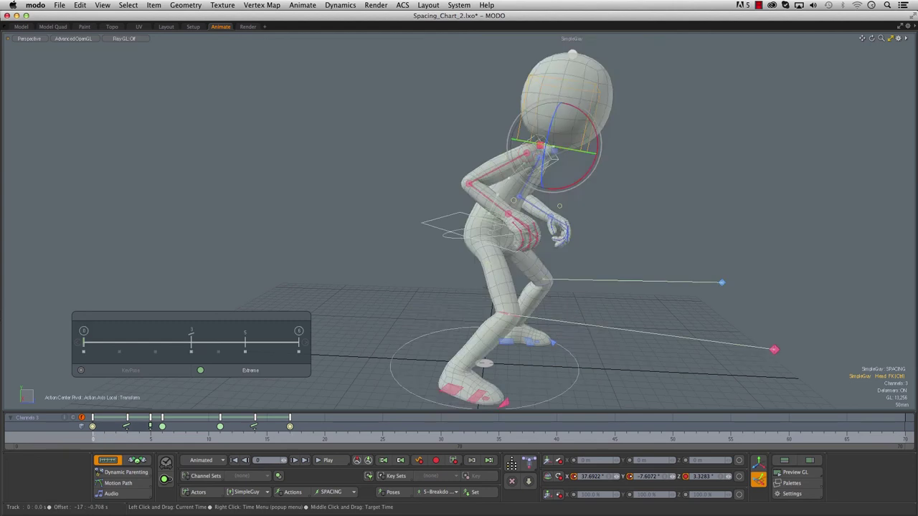
- Review the animation up to the second extreme and add a primary breakdown at frame 9, midway between frames 6 and 11
left_click_drag(93, 436, 255, 437)
left_click_drag(103, 436, 350, 438)
left_click_drag(125, 440, 209, 438)
key("Right")
key("Right")
key("Right")
key("Right")
key("Left")
key("Left")
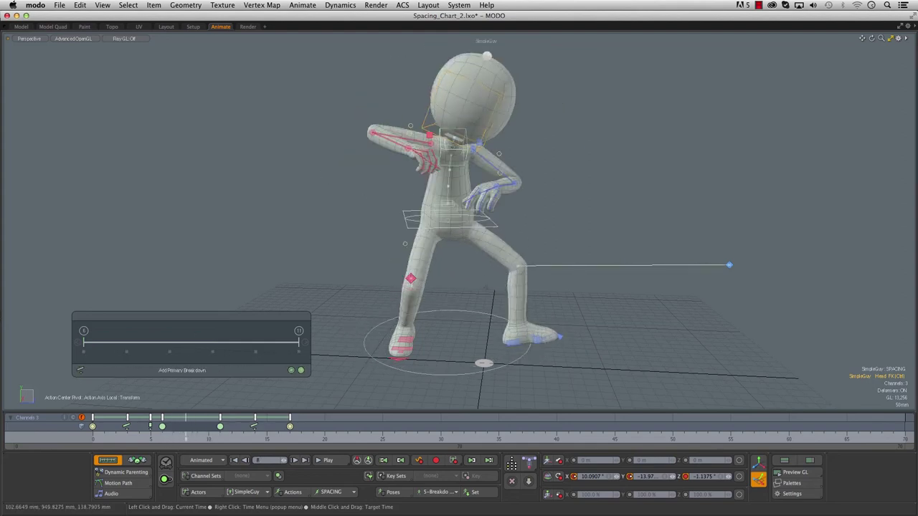
key("Right")
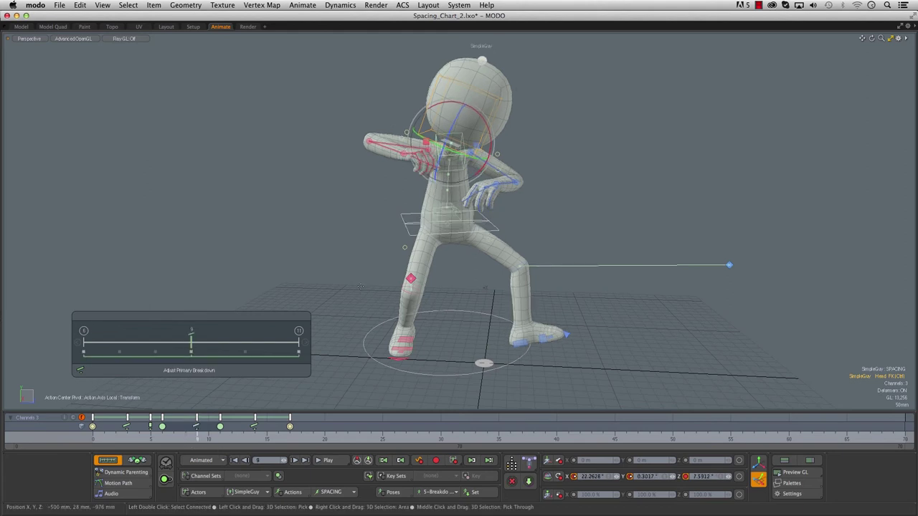
- Raise the root control at the hips on the frame 9 breakdown and rotate it to about -4° in X
left_click_drag(406, 246, 369, 215, "alt")
key("space")
left_click(410, 241)
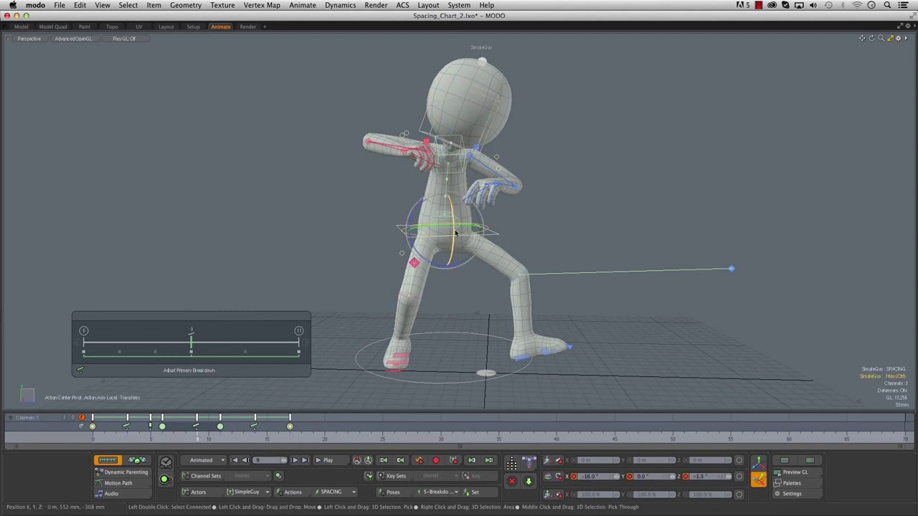
key("w")
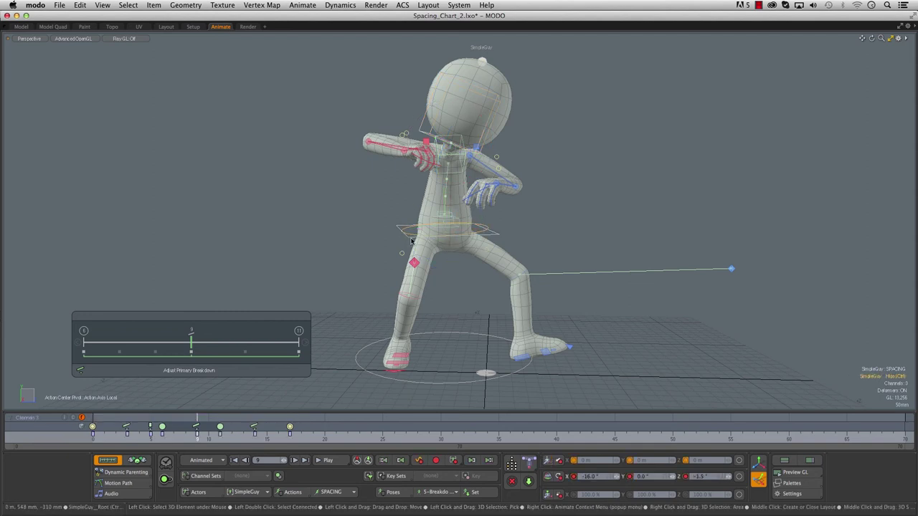
left_click(420, 239)
left_click_drag(445, 230, 398, 215)
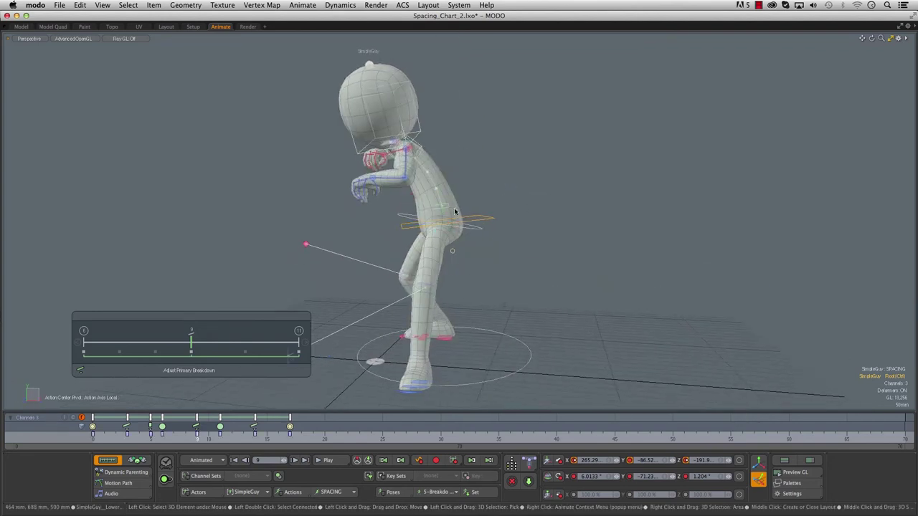
key("e")
left_click_drag(457, 188, 467, 192)
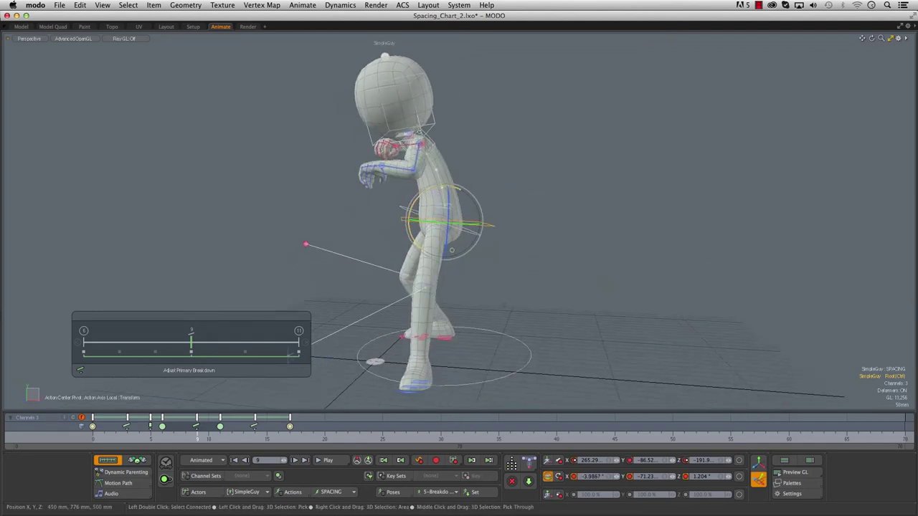
left_click_drag(483, 154, 633, 154, "alt")
key("q")
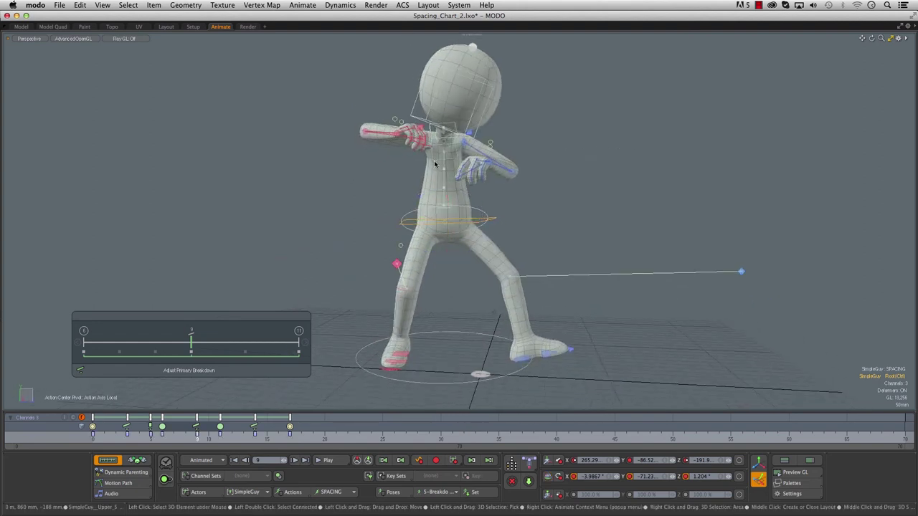
- Rotate the upper spine and the head on the frame 9 breakdown, bringing the head to about 10.9° in X
left_click(439, 165)
mouse_move(475, 130)
left_mouse_down()
mouse_move(483, 140)
mouse_move(486, 117)
left_mouse_up()
key("q")
left_click(490, 127)
key("e")
key("q")
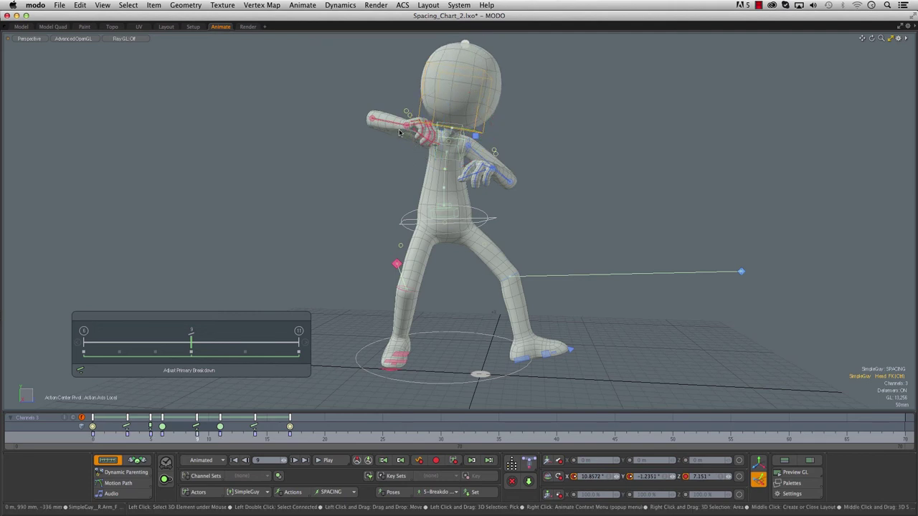
- Rotate the right arm FK control on the frame 9 breakdown to about -12.2°, -26.7° and 54.7°, and scrub through the motion
left_click(399, 127)
left_click_drag(439, 127, 419, 161)
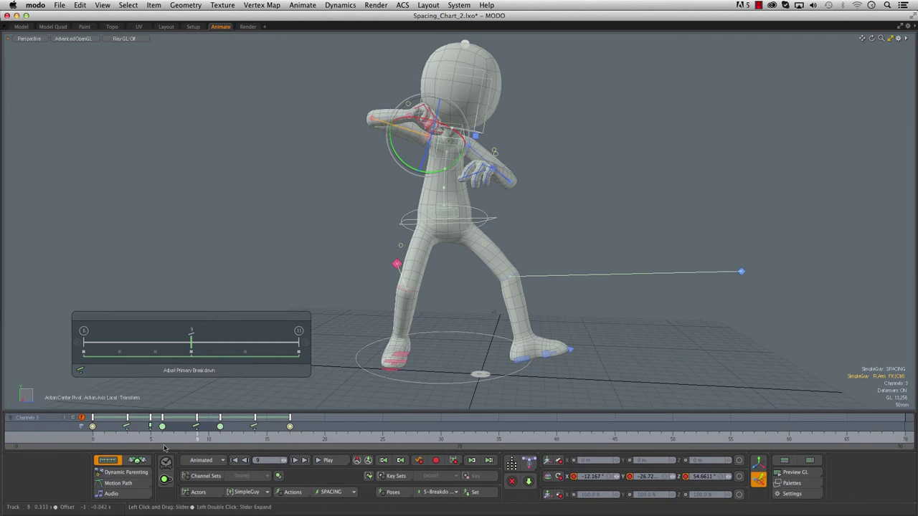
left_click(185, 436)
mouse_move(186, 436)
left_mouse_down()
mouse_move(277, 437)
mouse_move(93, 435)
left_mouse_up()
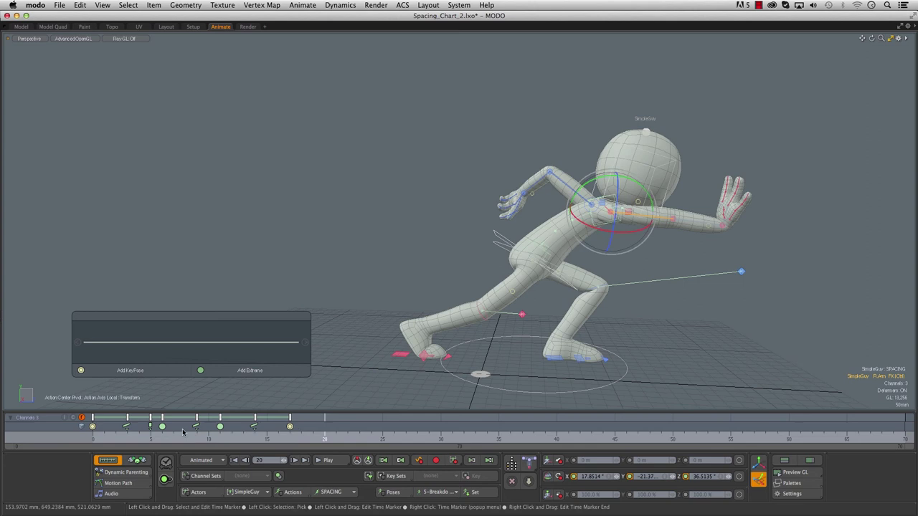
left_click(162, 435)
left_click(222, 439)
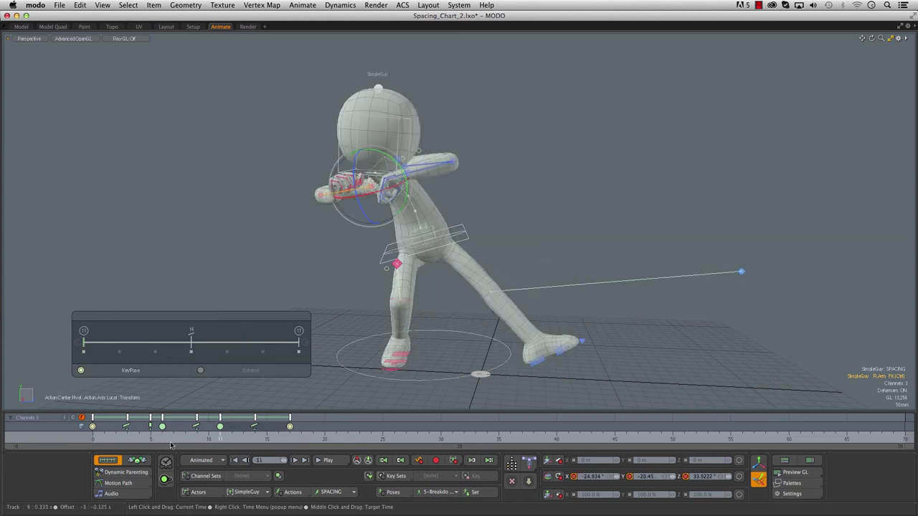
- Slide the frame 9 breakdown about three quarters of the way towards frame 11 on the spacing chart, and open the Graph Editor
left_click(204, 446)
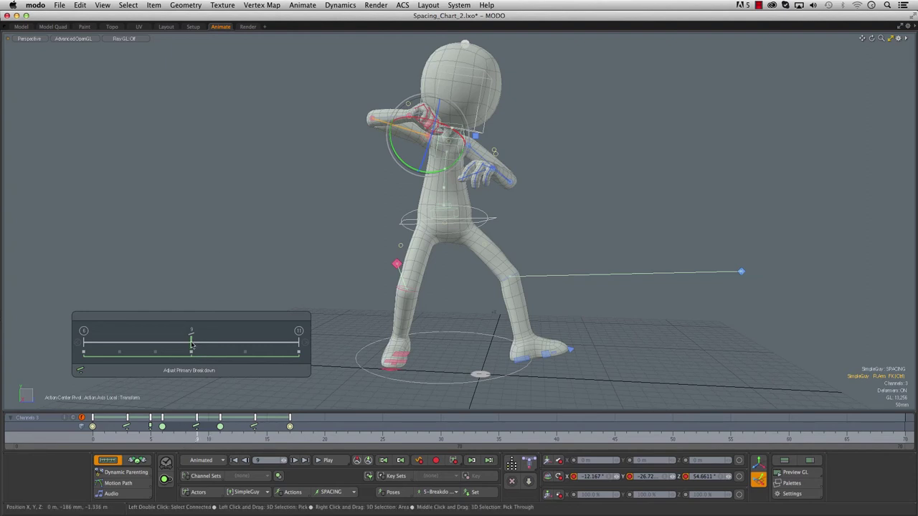
mouse_move(191, 345)
left_mouse_down()
mouse_move(153, 345)
mouse_move(259, 345)
mouse_move(83, 345)
mouse_move(299, 345)
mouse_move(187, 345)
mouse_move(198, 371)
left_mouse_up()
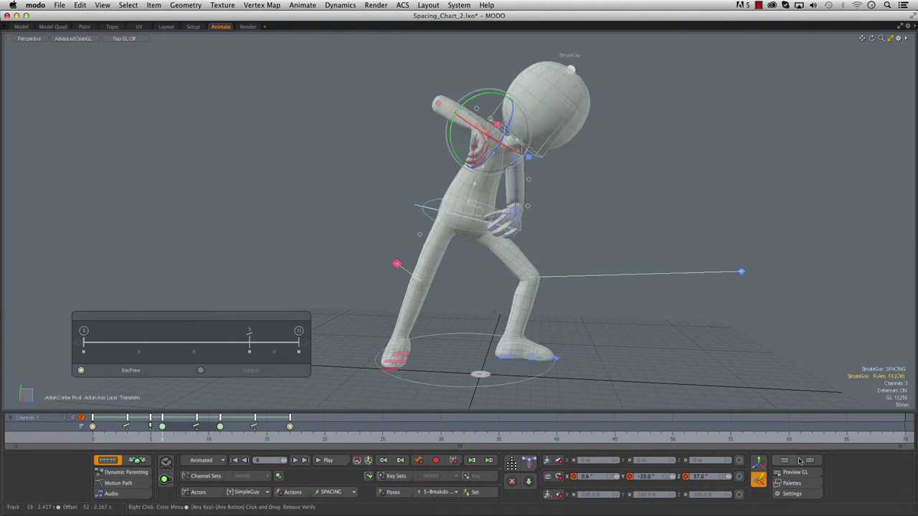
left_click(786, 461)
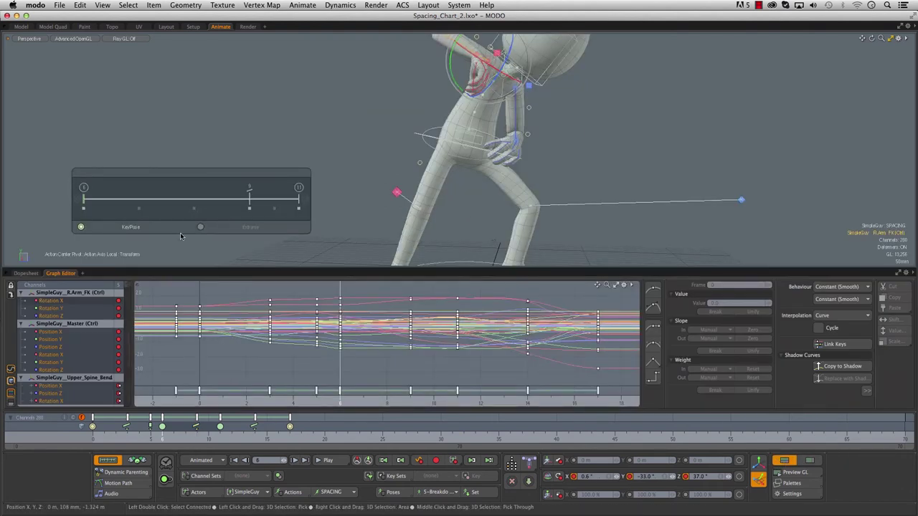
- Slide the frame 9 breakdown to midway on the spacing chart, and from there to about five sixths of the way towards frame 11
left_click(196, 430)
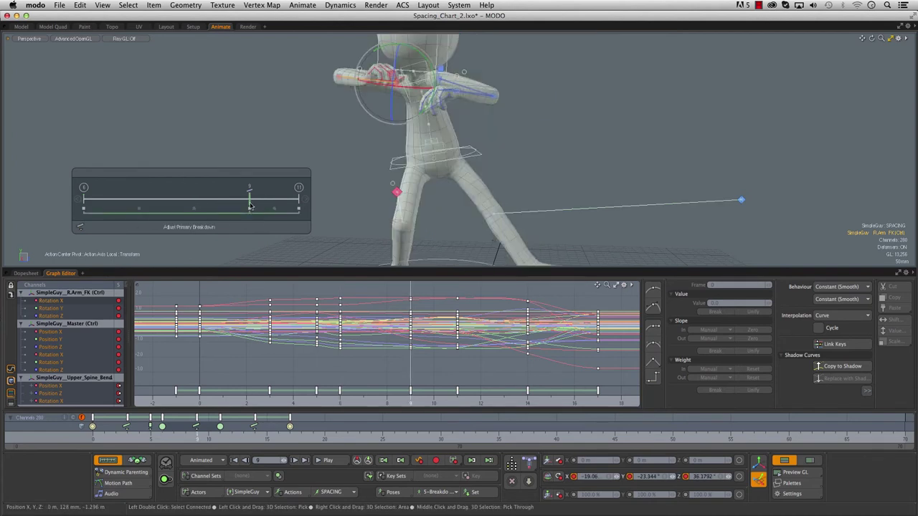
left_click_drag(248, 206, 215, 233)
left_click(388, 314)
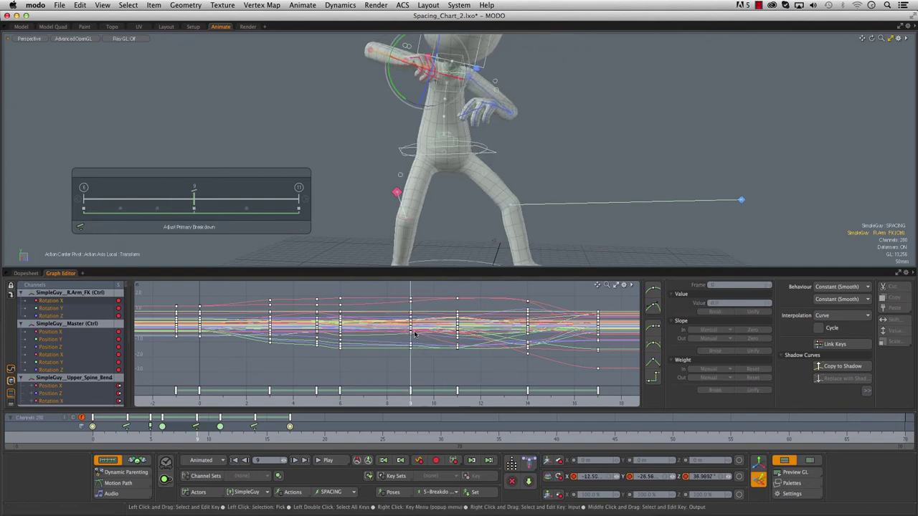
left_click_drag(260, 181, 243, 185)
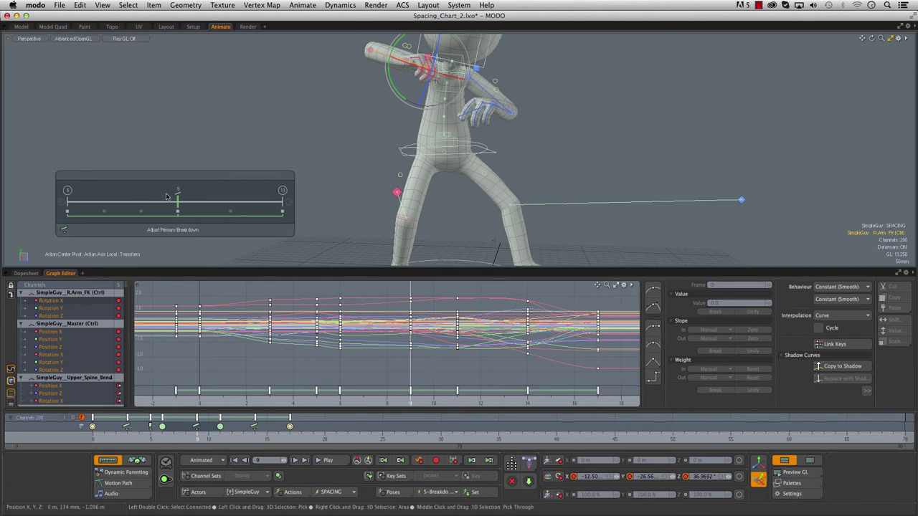
left_click_drag(180, 207, 223, 206)
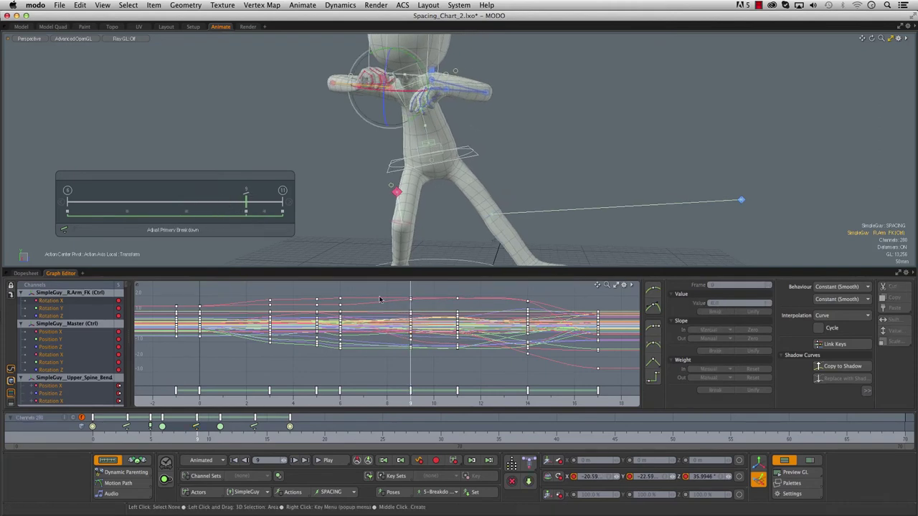
right_click_drag(400, 337, 329, 337, "alt")
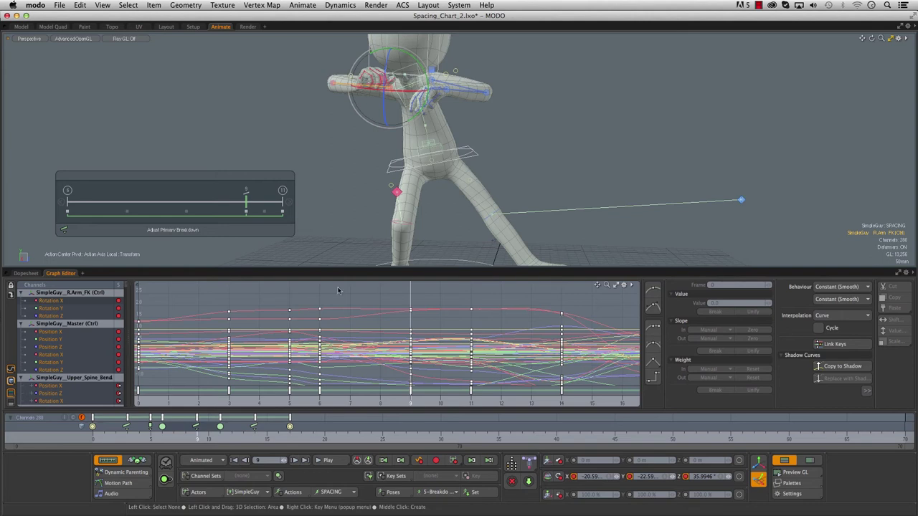
- Slide the frame 14 breakdown on the spacing chart all the way to the extreme at frame 11
left_click_drag(162, 431, 232, 437)
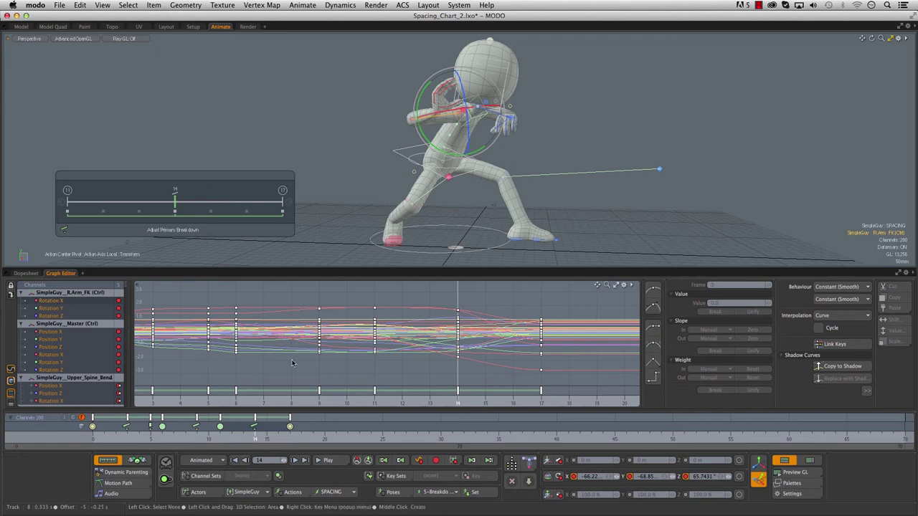
left_click_drag(172, 206, 71, 220)
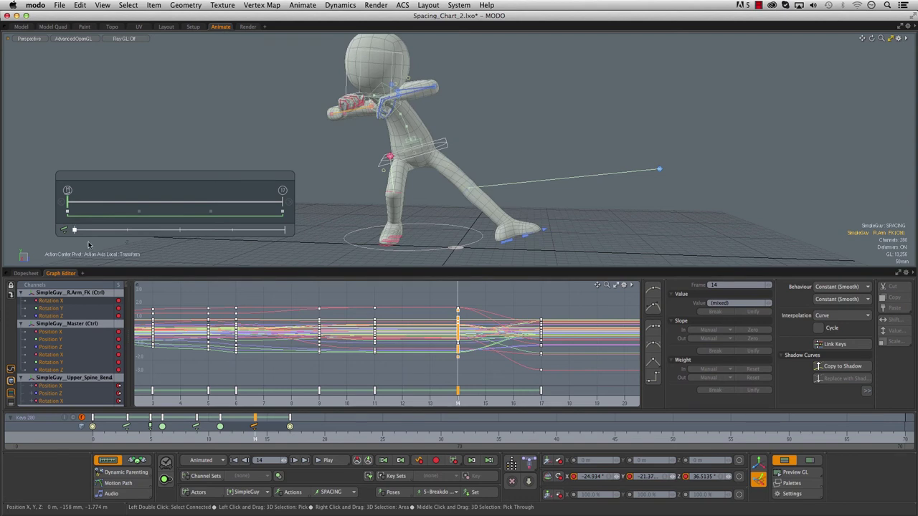
- Step through frames 14 to 18 and back to frame 14 to examine how the motion leaves the frame 14 breakdown
left_click_drag(209, 430, 231, 430)
key("Right")
key("Right")
key("Right")
key("Right")
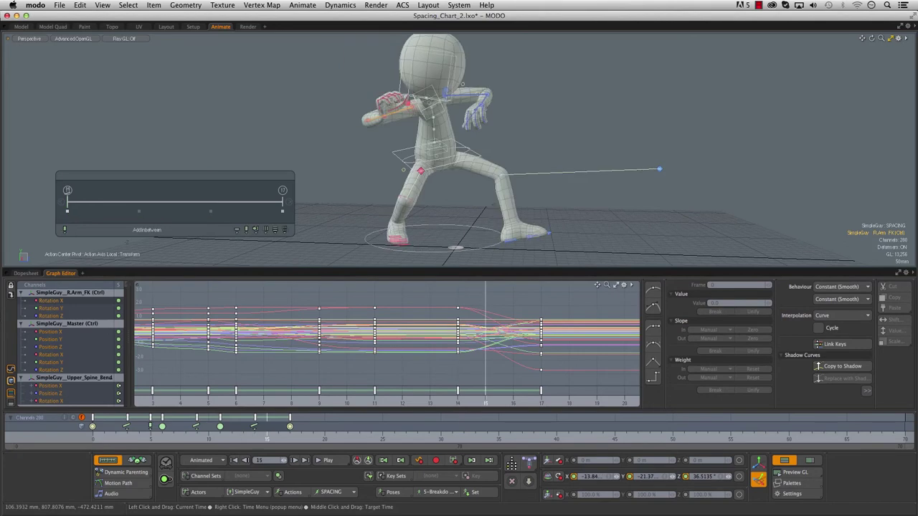
key("Right")
key("Right")
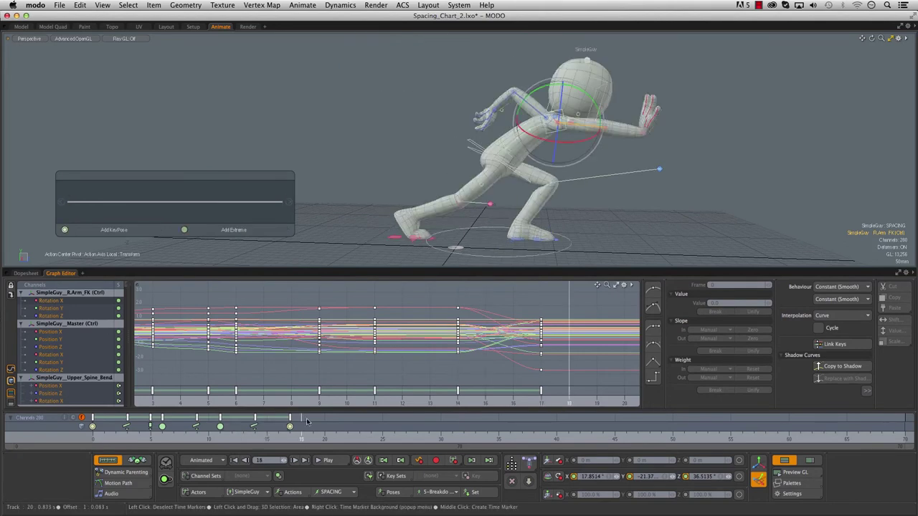
key("Left")
key("Left")
key("Left")
key("Left")
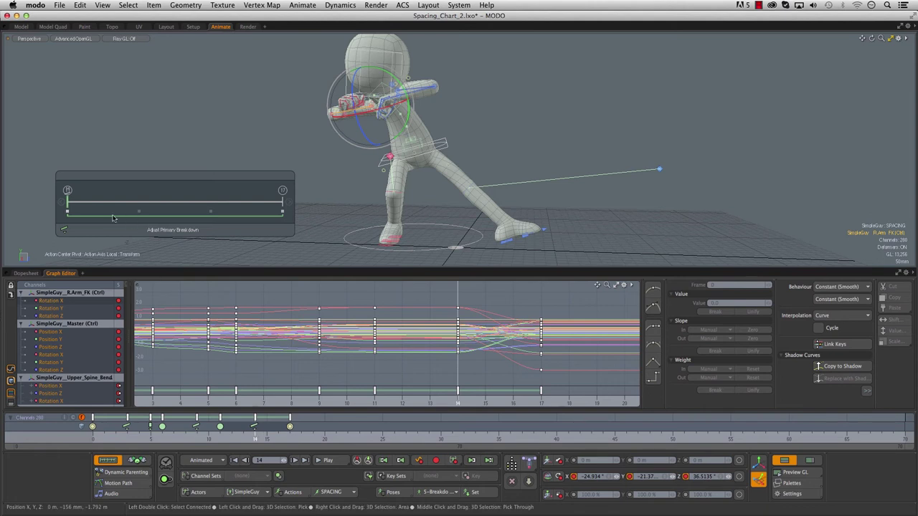
- Slide the frame 14 breakdown about a quarter of the way from frame 11 towards frame 17 on the spacing chart, and scrub through the motion
mouse_move(66, 210)
left_mouse_down()
mouse_move(143, 220)
mouse_move(103, 225)
left_mouse_up()
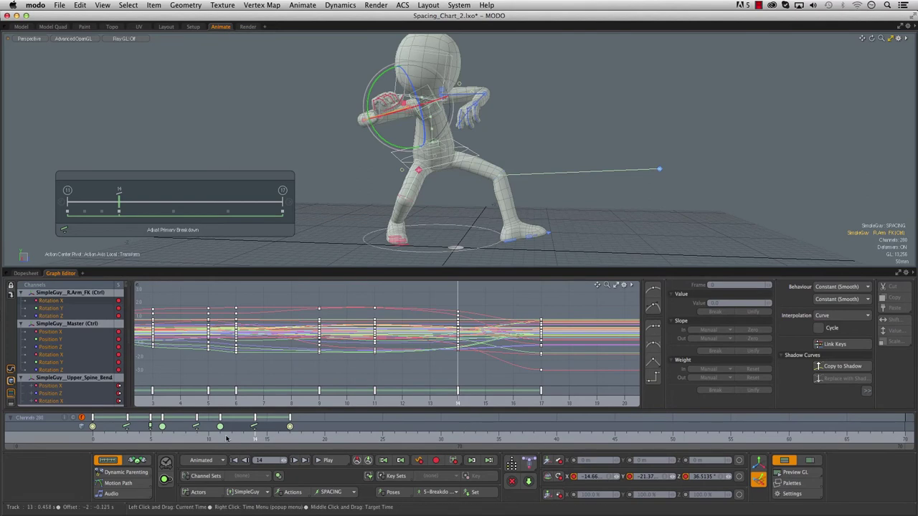
left_click_drag(221, 438, 329, 439)
- Add an inbetween at frame 15 on the spacing chart and slide it to about 30% of the way from frame 14 to frame 17
left_click(267, 437)
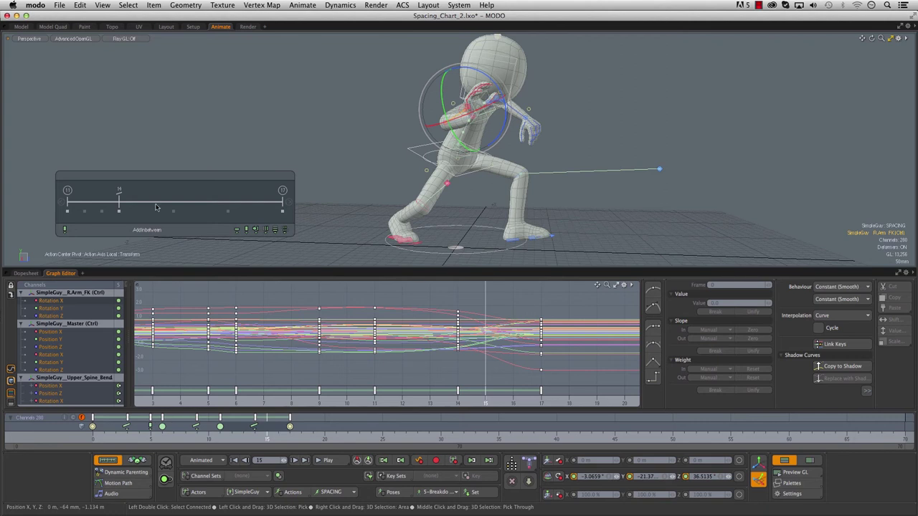
left_click(176, 201)
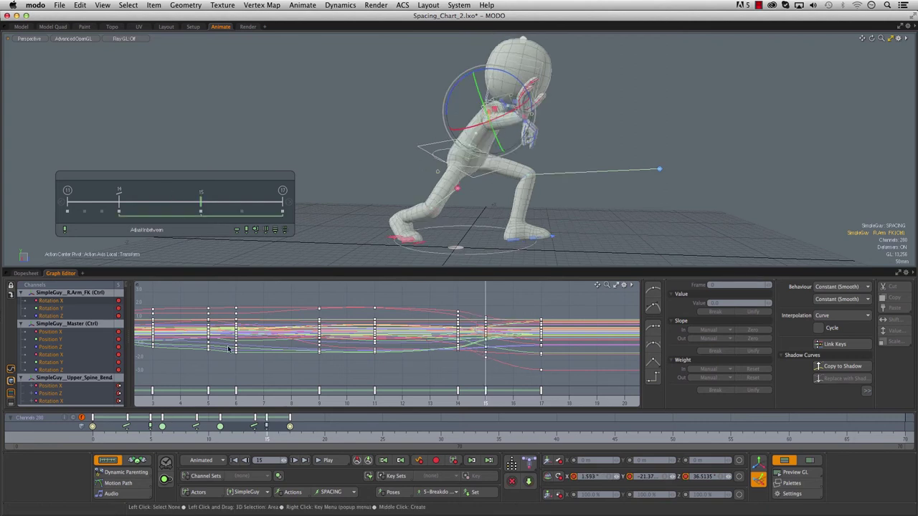
mouse_move(201, 203)
left_mouse_down()
mouse_move(208, 213)
mouse_move(170, 219)
left_mouse_up()
- Pose the right arm on the frame 15 inbetween, rotating the forearm to about 82.4° and the upper arm to about -37.7°, -20.9° and 25.2°
mouse_move(649, 121)
left_mouse_down("alt")
mouse_move(518, 145)
mouse_move(488, 140)
left_mouse_up("alt")
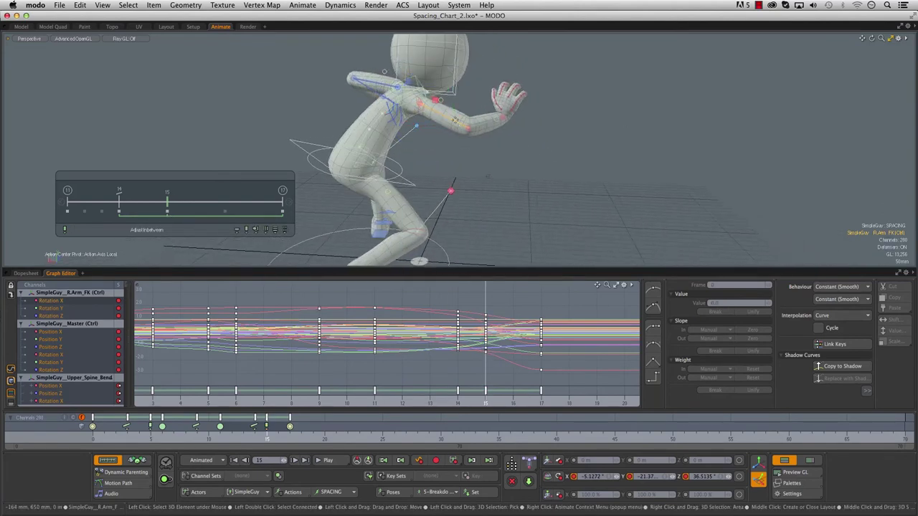
left_click(439, 133)
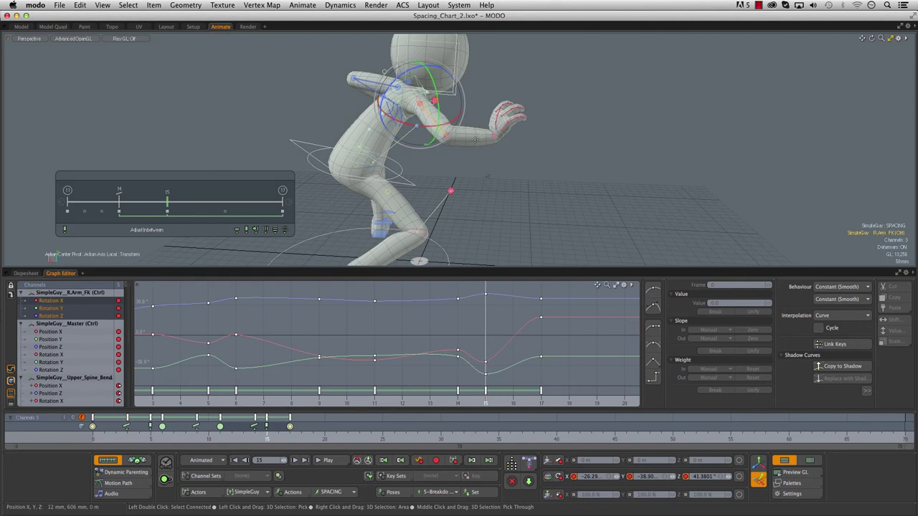
left_click(473, 147)
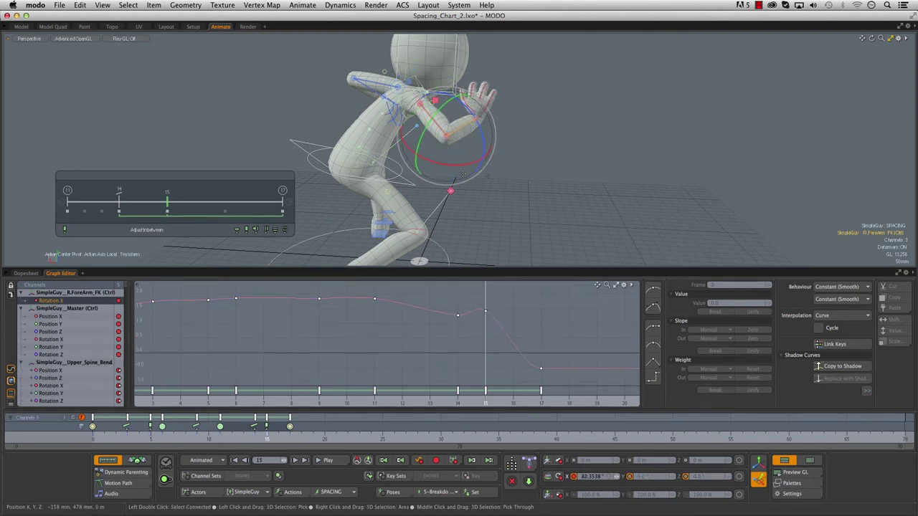
left_click_drag(663, 211, 463, 129, "alt")
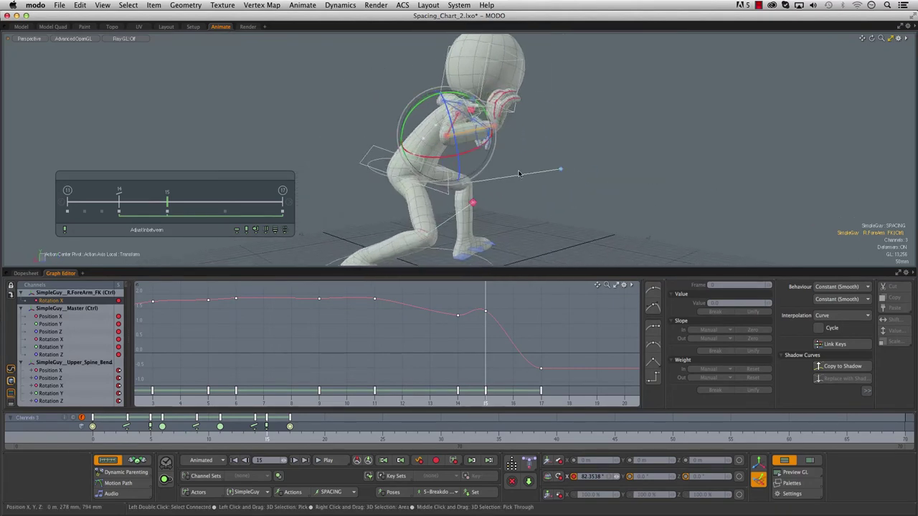
left_click(454, 126)
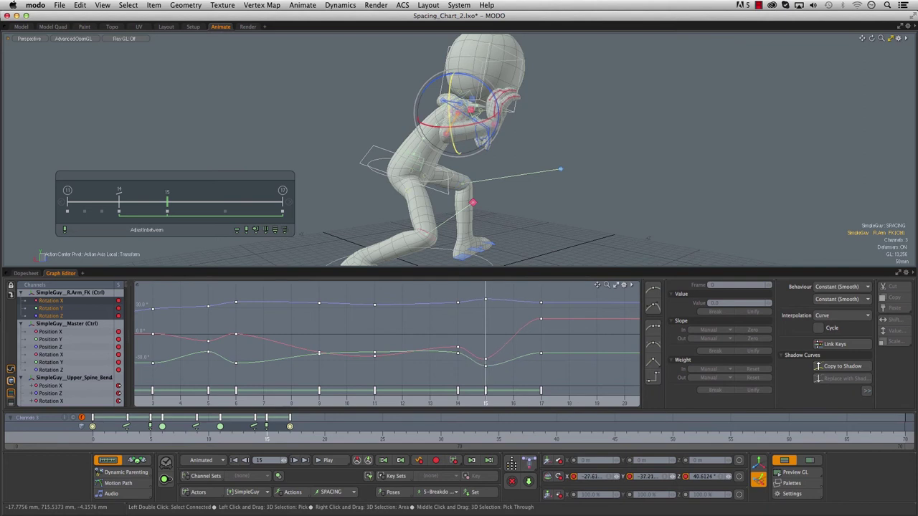
left_click_drag(452, 123, 493, 93)
left_click_drag(494, 94, 295, 145, "alt")
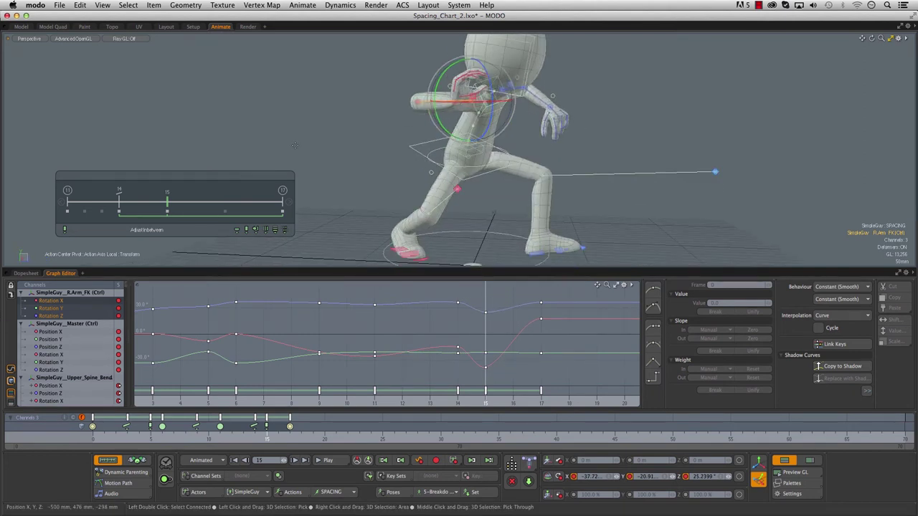
left_click_drag(353, 111, 364, 146, "alt")
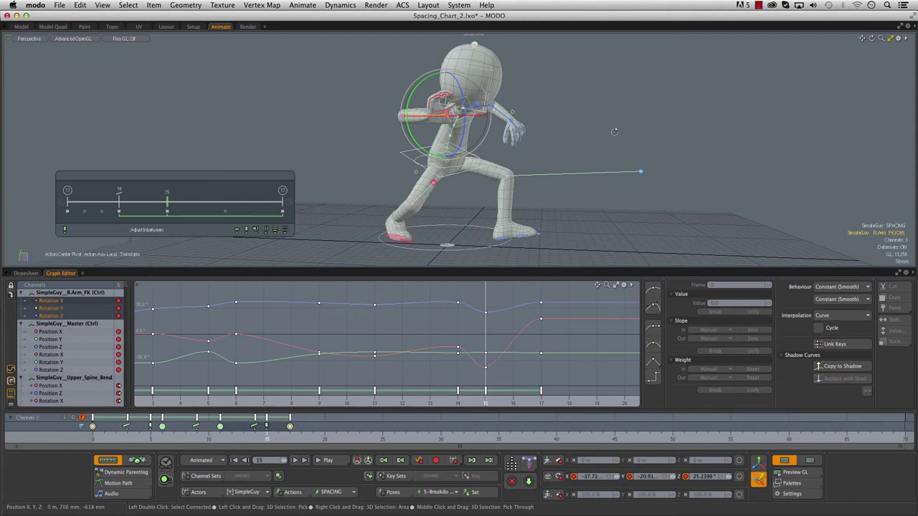
left_click_drag(614, 125, 659, 128, "alt")
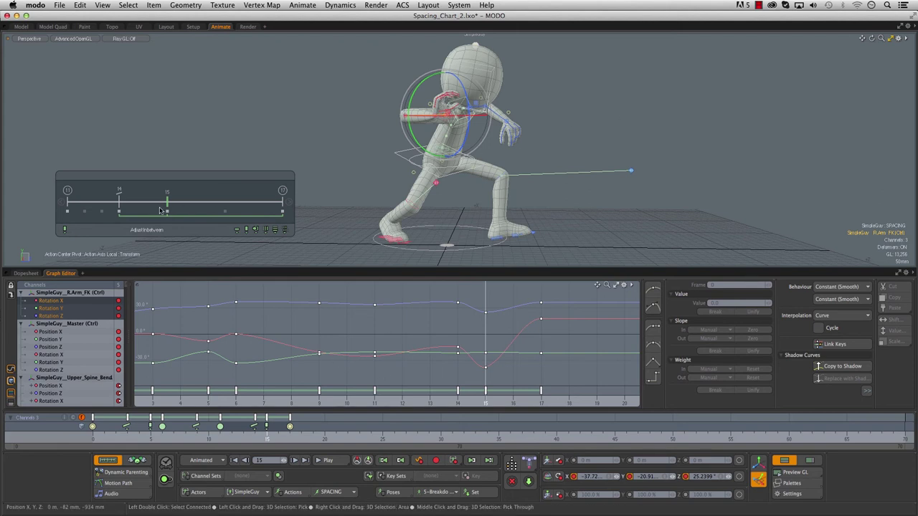
- Slide the frame 15 inbetween to about a quarter and from there to about a third of the way towards frame 17, and scrub through the animation
mouse_move(166, 204)
left_mouse_down()
mouse_move(180, 204)
mouse_move(146, 205)
mouse_move(168, 206)
mouse_move(150, 210)
mouse_move(158, 208)
left_mouse_up()
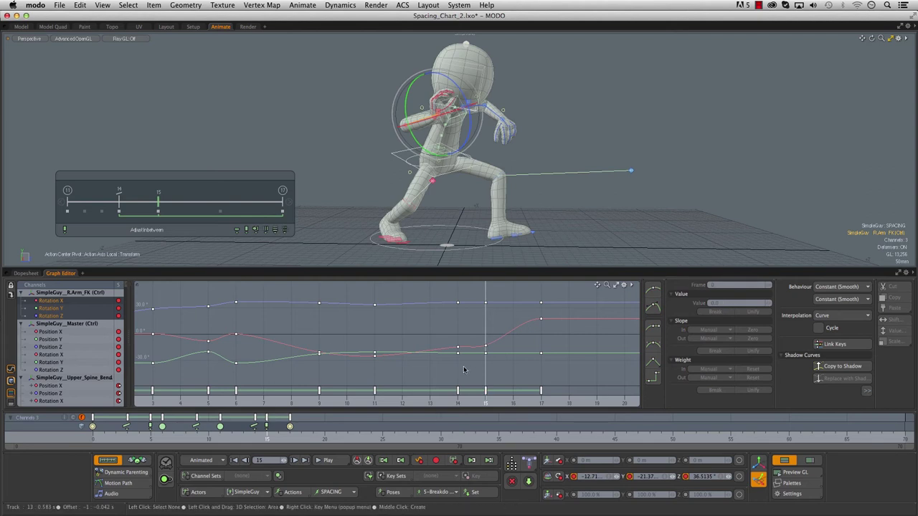
left_click_drag(158, 205, 176, 206)
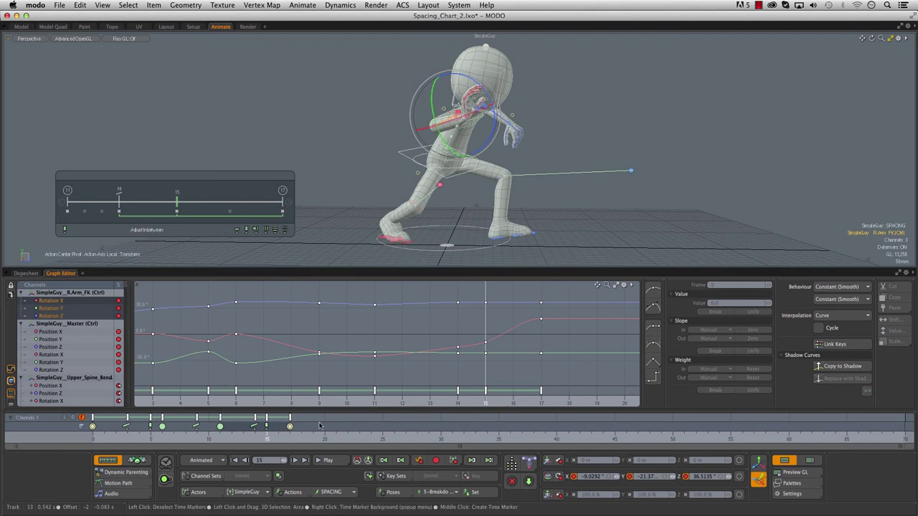
left_click_drag(267, 425, 222, 406)
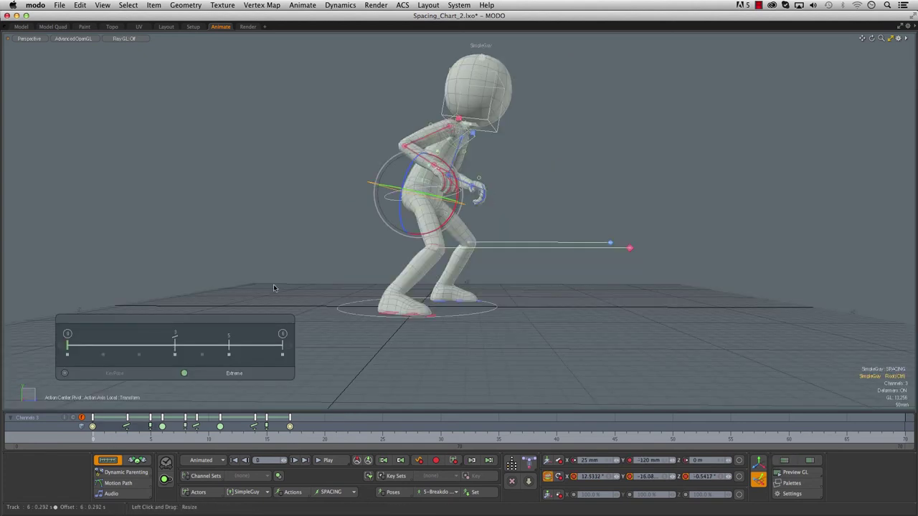
left_click(111, 445)
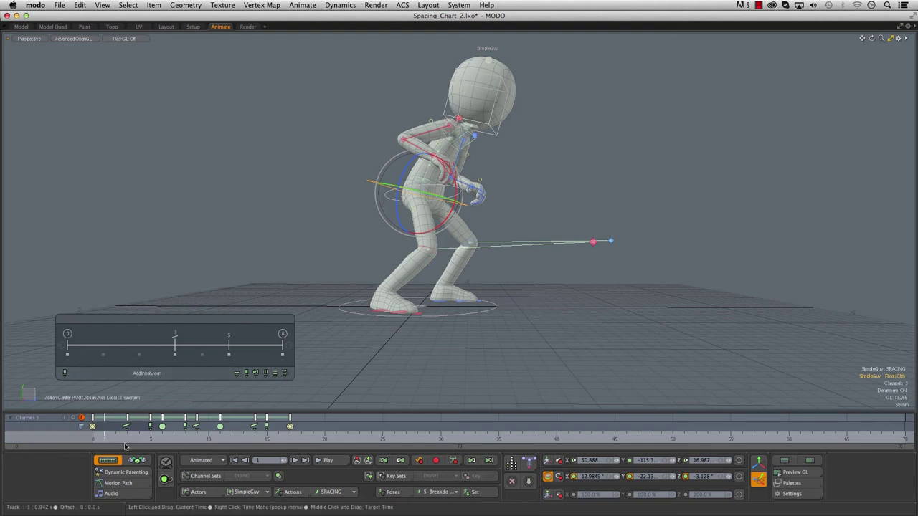
left_click_drag(108, 440, 314, 440)
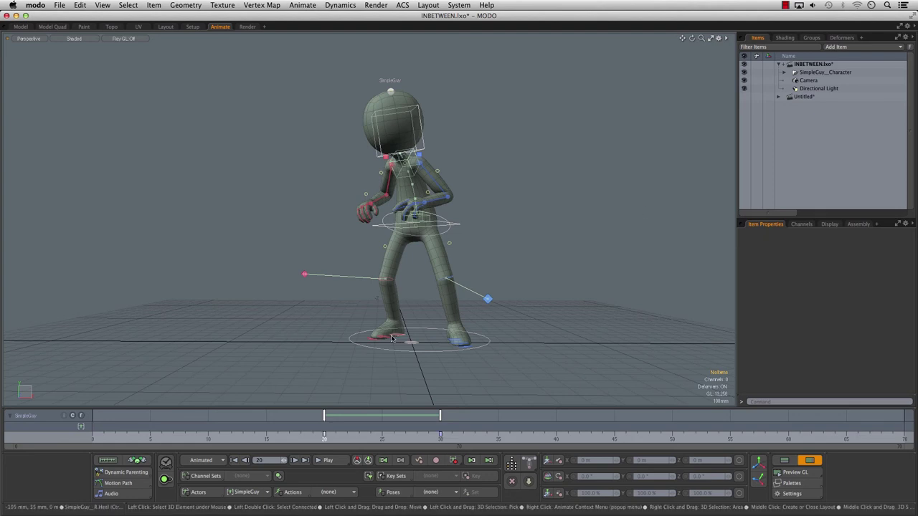
- Activate the Inbetween tool in the INBETWEEN scene and create a pose at frame 25, pushed towards the frame 30 kick
left_click(138, 462)
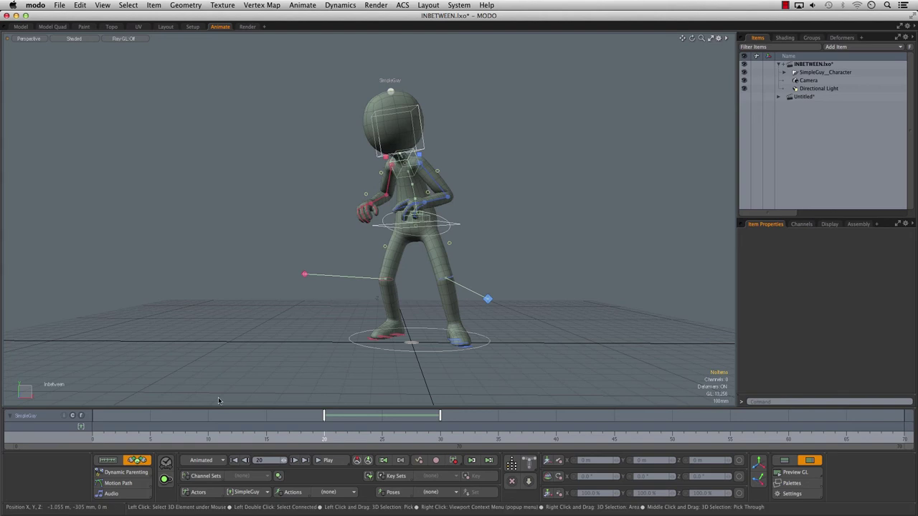
left_click_drag(322, 434, 334, 437)
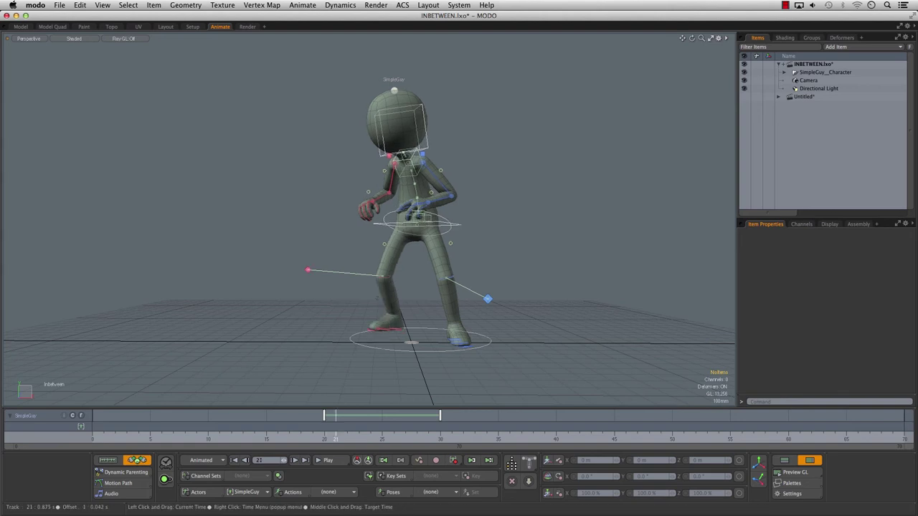
left_click(325, 436)
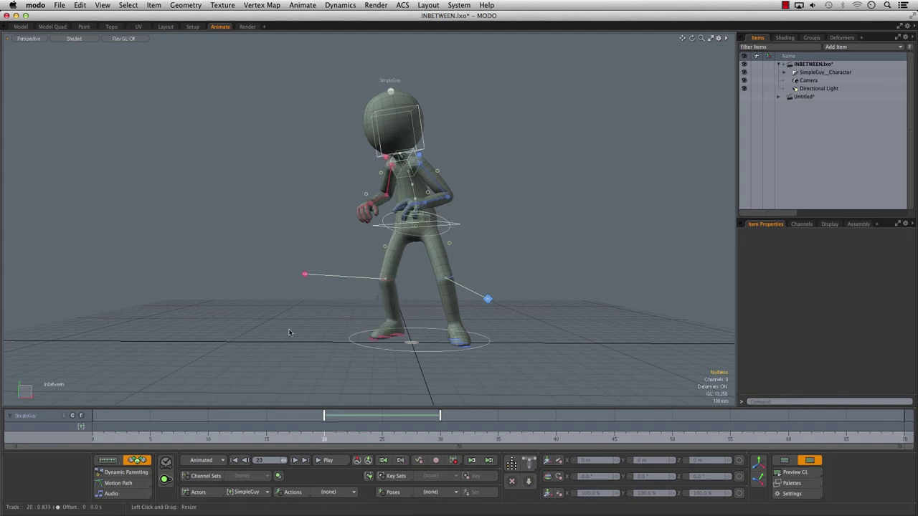
left_click_drag(126, 436, 185, 437)
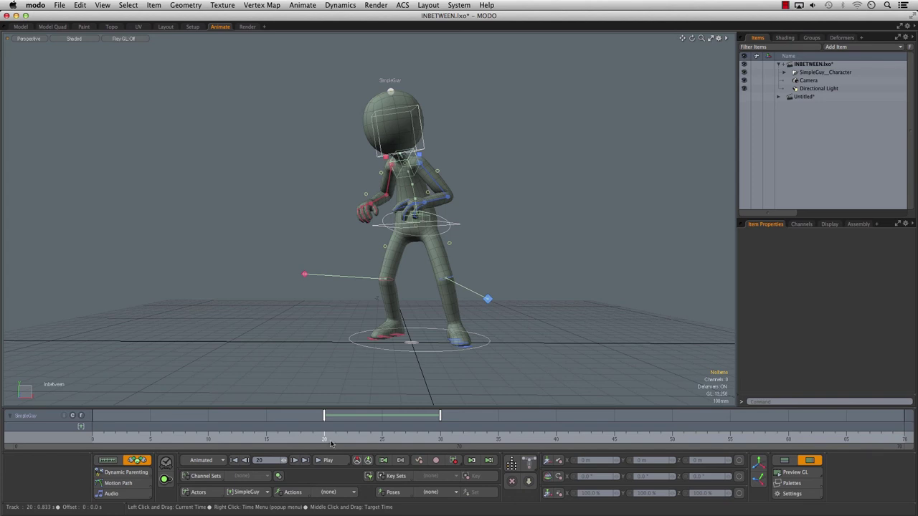
left_click_drag(329, 438, 381, 438)
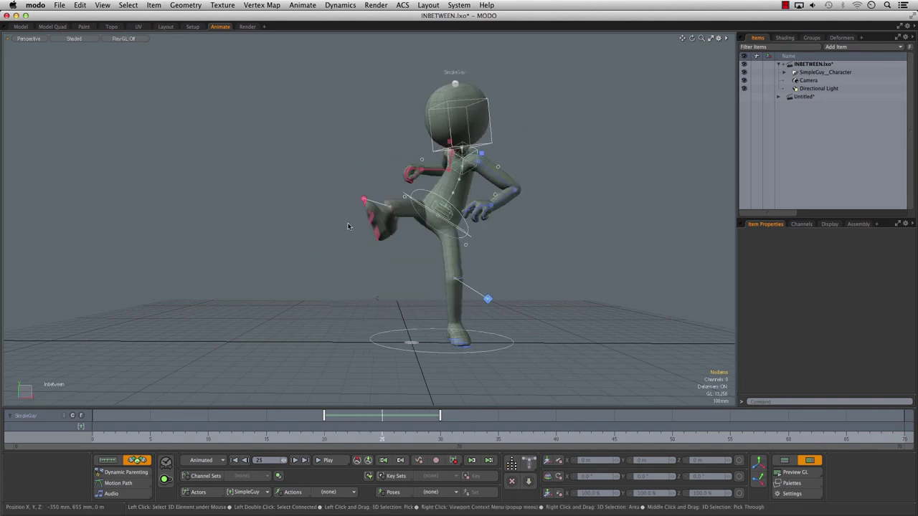
left_click_drag(357, 226, 379, 180)
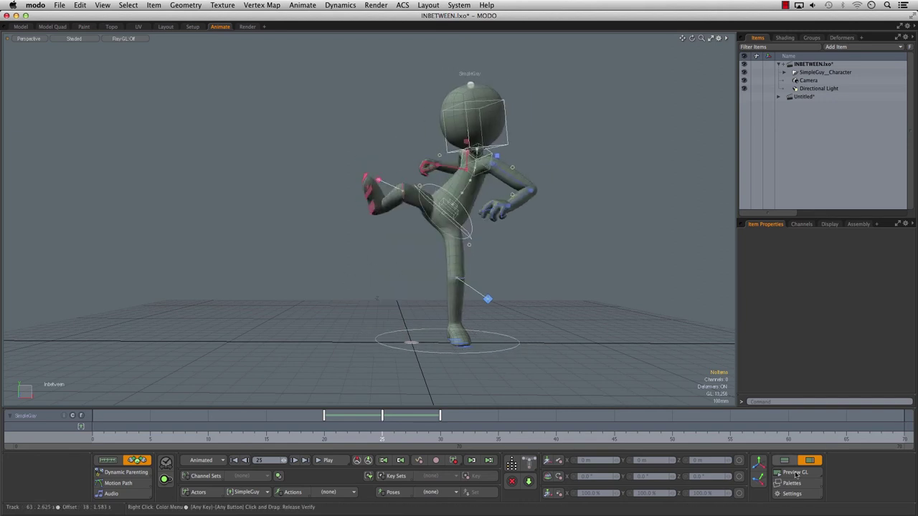
- Show the Graph Editor framed on the keys from 20 to 30, and shift the frame 25 inbetween fully to the frame 20 pose
left_click(788, 463)
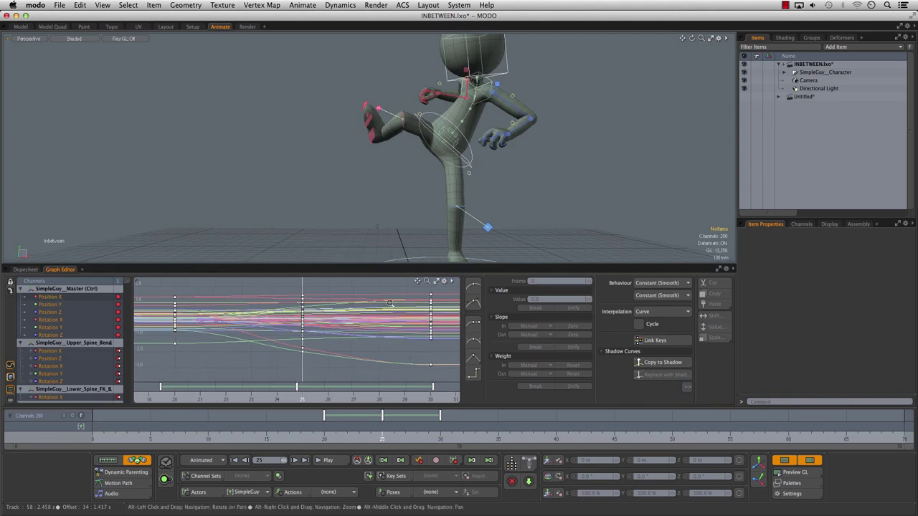
right_click_drag(316, 302, 349, 307, "alt")
middle_click_drag(364, 317, 326, 321, "alt")
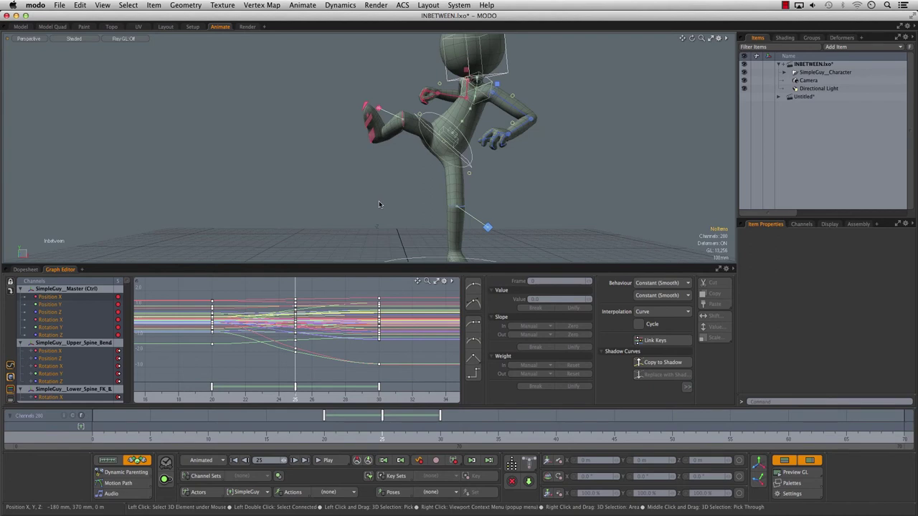
left_click_drag(391, 201, 312, 201)
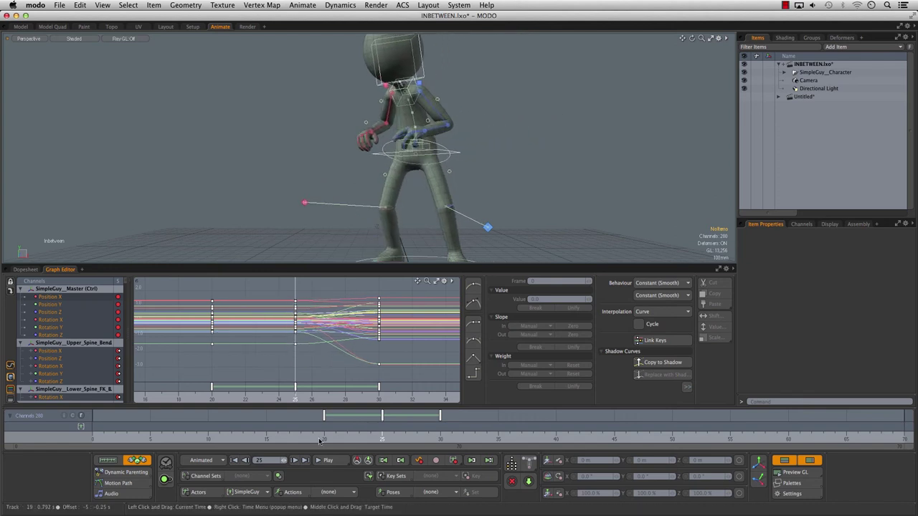
mouse_move(318, 441)
left_mouse_down()
mouse_move(301, 440)
mouse_move(450, 440)
mouse_move(382, 440)
left_mouse_up()
- Readjust the frame 25 inbetween back and forth, settling on a slightly raised right leg closer to the frame 20 pose
left_click_drag(571, 169, 638, 169)
left_click_drag(348, 147, 367, 122)
mouse_move(565, 169)
left_mouse_down()
mouse_move(541, 169)
mouse_move(570, 168)
left_mouse_up()
left_click_drag(381, 105, 329, 170)
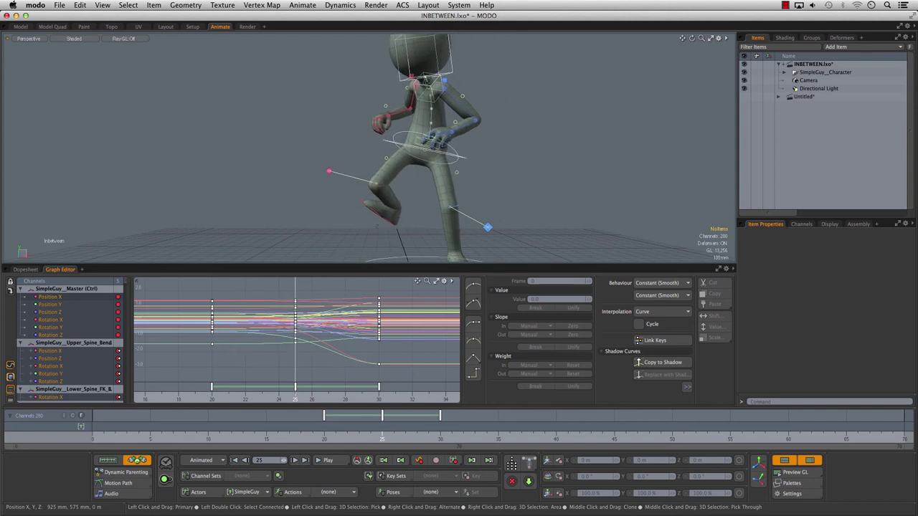
left_click_drag(579, 169, 585, 170)
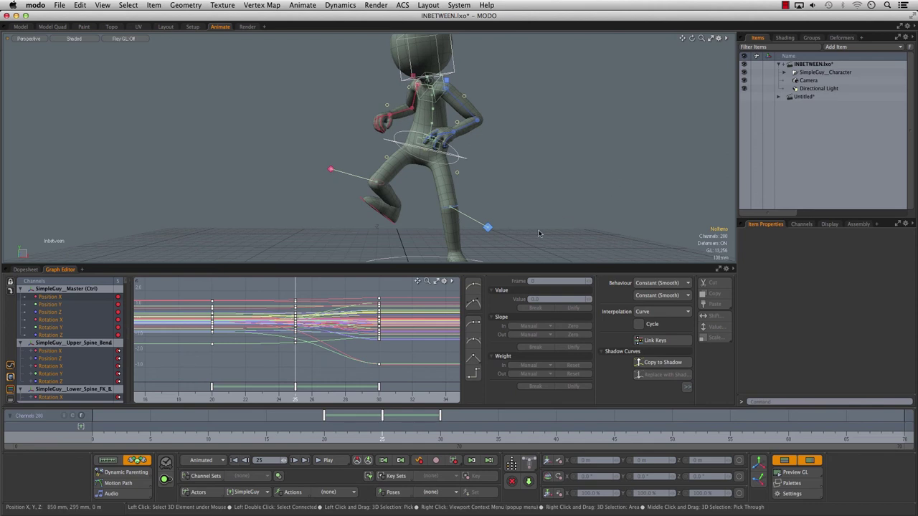
- Scrub between frames 20 and 30 to examine the motion, return to frame 25 and get a closer view of the character
left_click_drag(220, 435, 487, 435)
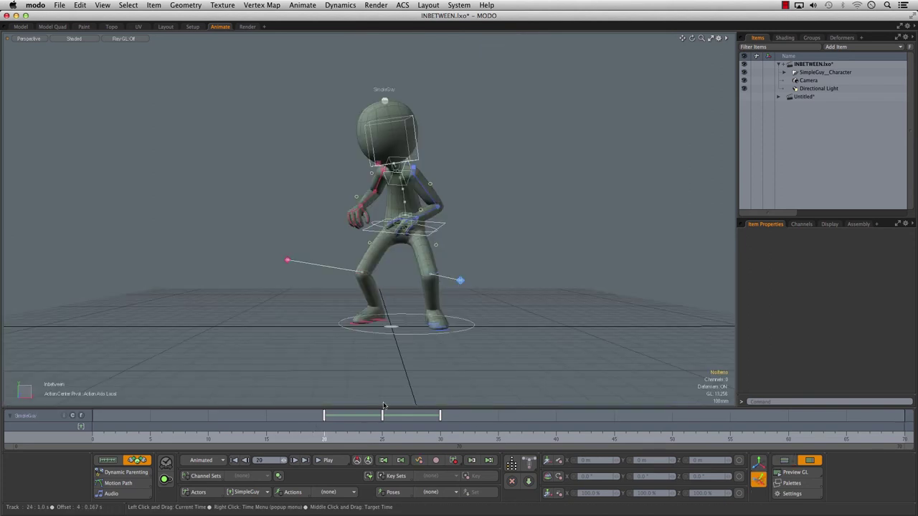
left_click_drag(332, 434, 382, 434)
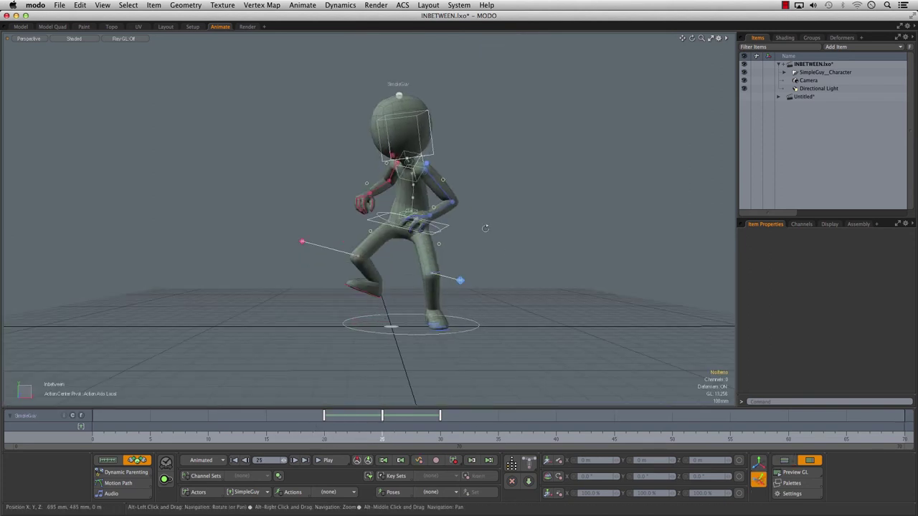
left_click(326, 434)
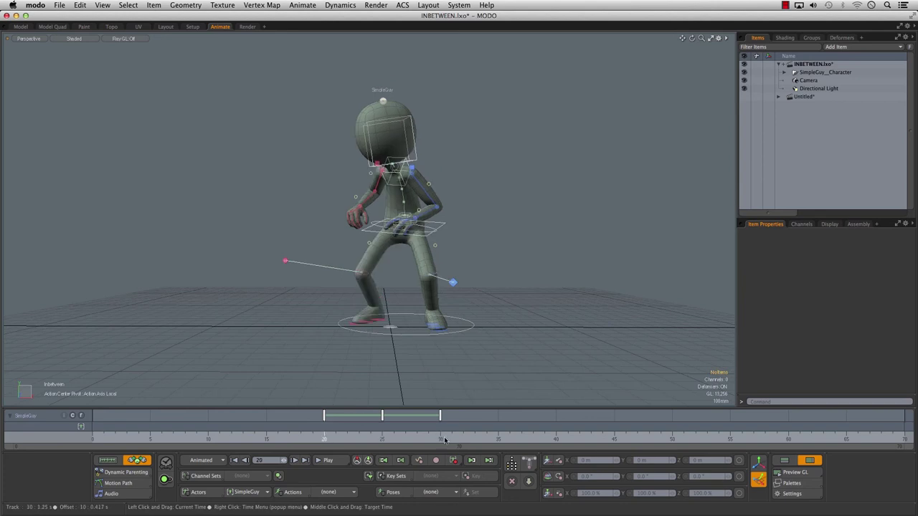
left_click(441, 436)
left_click(326, 436)
left_click_drag(343, 437, 383, 435)
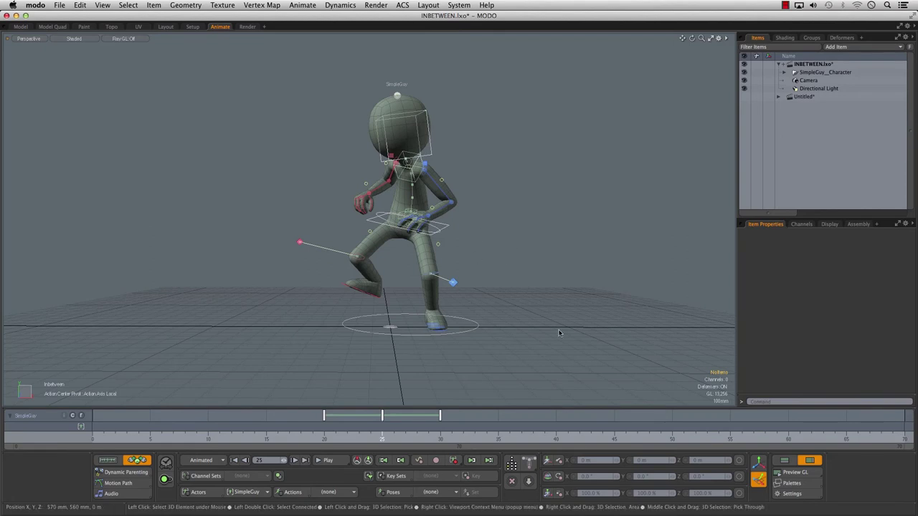
scroll(453, 222, "up", 2)
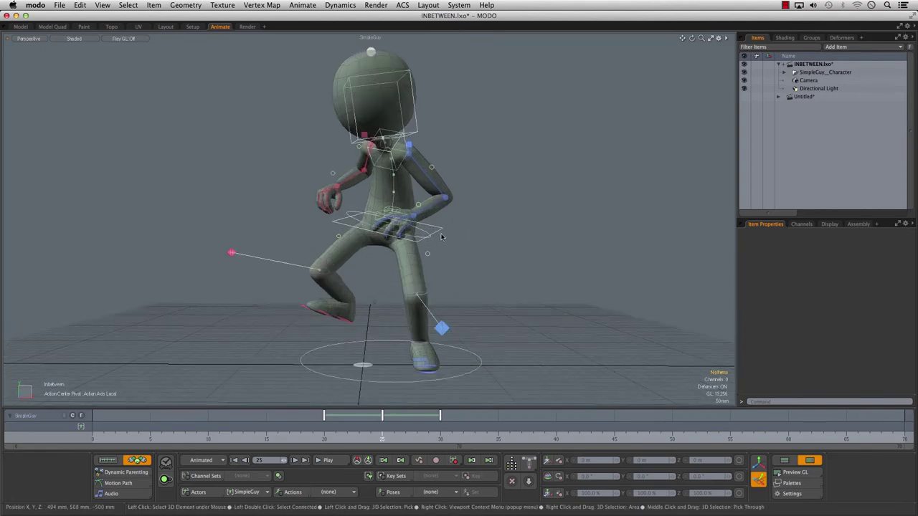
- Shift the root control towards the standing left leg at frame 25 and raise the right heel
left_click(393, 226)
left_click_drag(393, 226, 418, 225)
left_click(358, 329)
left_click_drag(358, 330, 356, 292)
left_click_drag(357, 292, 394, 280, "alt")
key("w")
- Raise the root to about X 257 mm, Y -55 mm, and lift the right heel higher in the frame 25 pose
left_click_drag(588, 251, 498, 237, "alt")
left_click(462, 230)
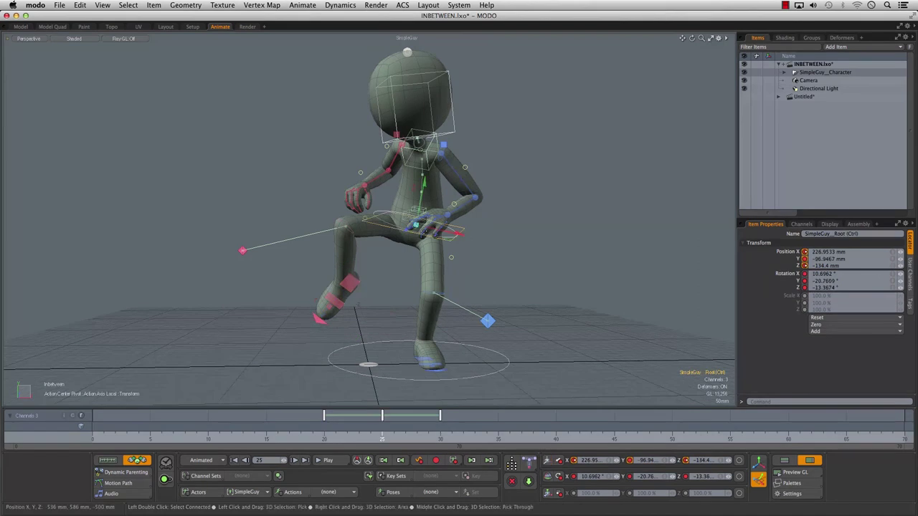
mouse_move(420, 226)
left_mouse_down("alt")
mouse_move(413, 222)
mouse_move(423, 215)
left_mouse_up("alt")
left_click(351, 286)
left_click_drag(351, 287, 358, 251)
left_click(233, 243)
left_click_drag(233, 244, 382, 253, "alt")
- Rotate the right upper arm up and away from the body, to about -15°, -24°, 47°
left_click_drag(509, 246, 413, 147)
left_click(402, 148)
left_click_drag(404, 180, 369, 169)
left_click_drag(369, 170, 459, 235, "alt")
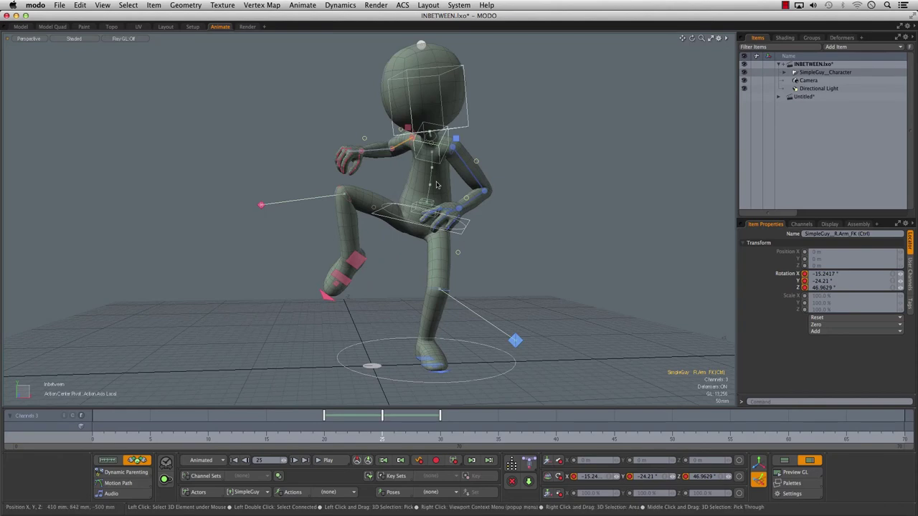
- Tilt the root control and lean the torso over the standing left leg in the frame 25 pose
left_click(459, 233)
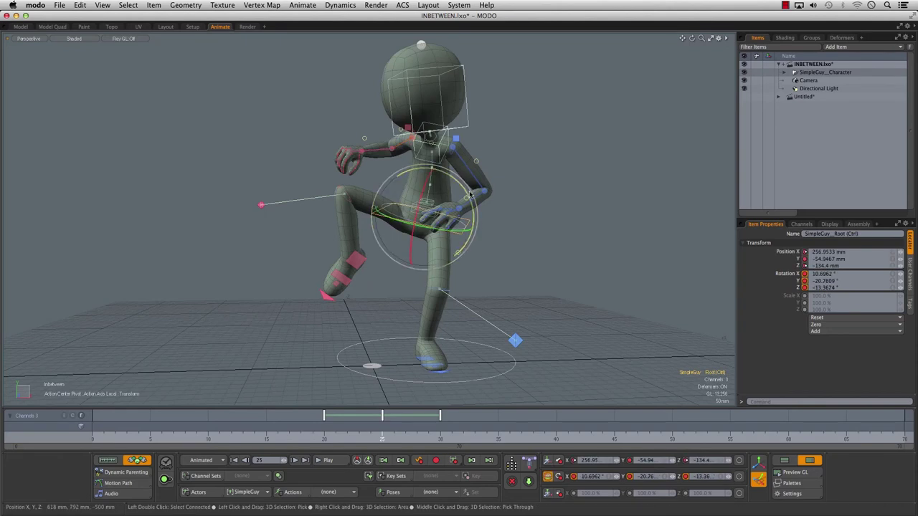
left_click_drag(467, 195, 472, 204)
left_click_drag(433, 253, 467, 233, "alt")
left_click(440, 234)
left_click_drag(538, 225, 439, 204, "alt")
key("q")
left_click(458, 196)
left_click_drag(420, 237, 409, 219)
left_click_drag(401, 176, 495, 165, "alt")
- Rotate the left upper arm outward so the elbow points away from the body
key("q")
left_click(493, 165)
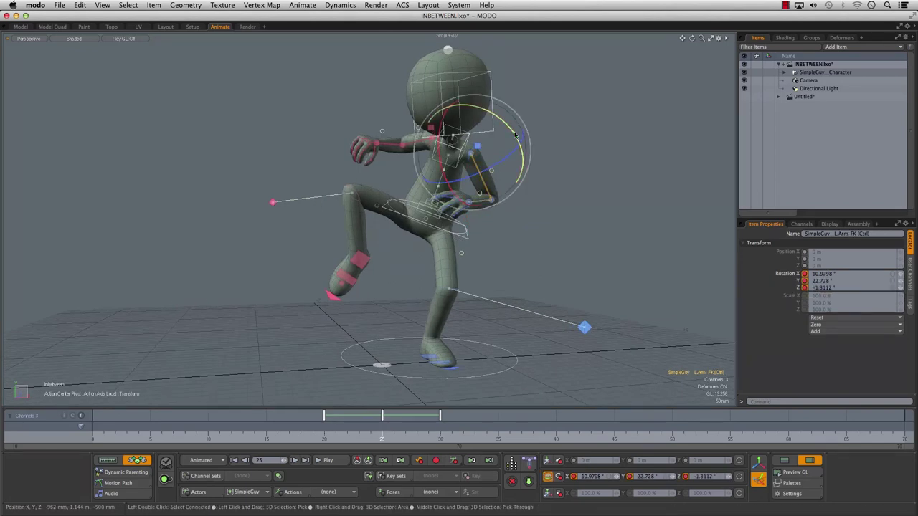
left_click_drag(511, 131, 488, 114)
left_click_drag(545, 214, 473, 228, "alt")
- Rotate the right heel control and move it to about X 47 mm, Y 467 mm
left_click(393, 268)
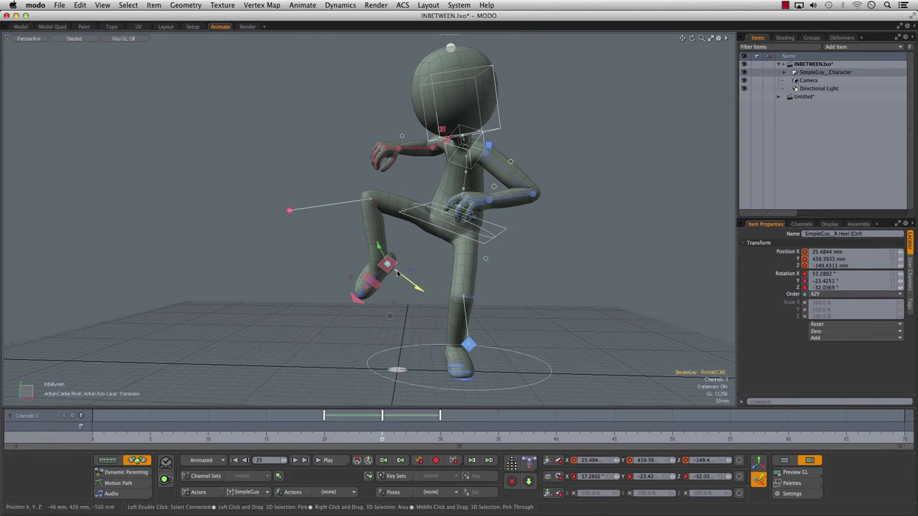
key("e")
left_click_drag(396, 271, 373, 248)
key("w")
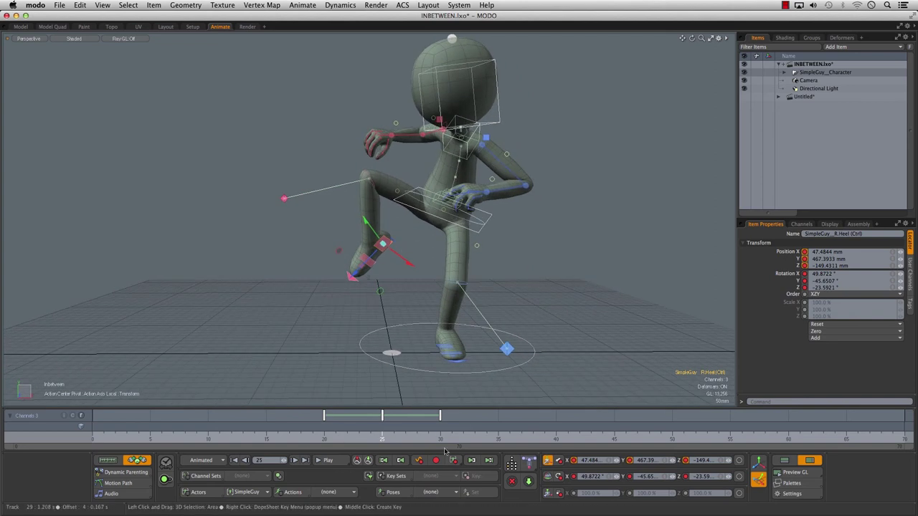
- Raise the right leg's IK pole at frame 25 to about X -340 mm, Y 953 mm
left_click(334, 439)
left_click_drag(335, 438, 383, 439)
left_click_drag(462, 326, 441, 306, "alt")
scroll(441, 305, "down", 2)
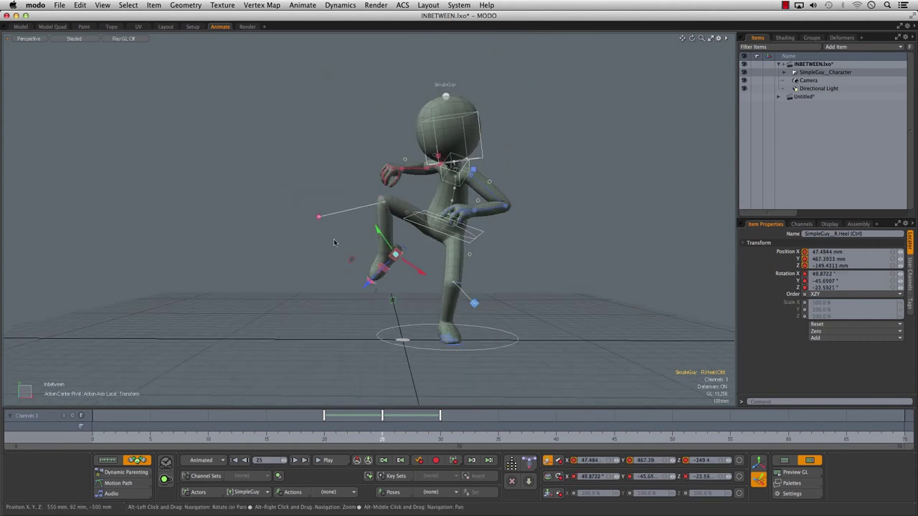
left_click(318, 216)
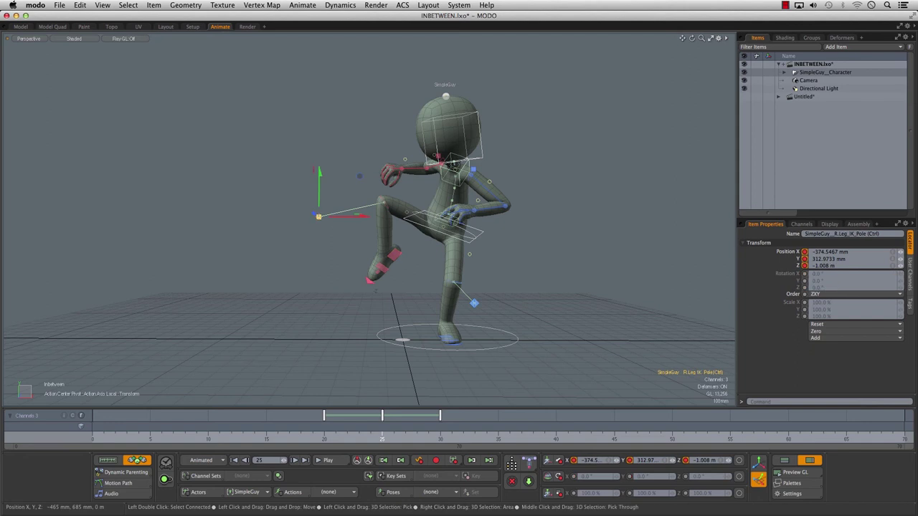
left_click_drag(355, 116, 347, 113)
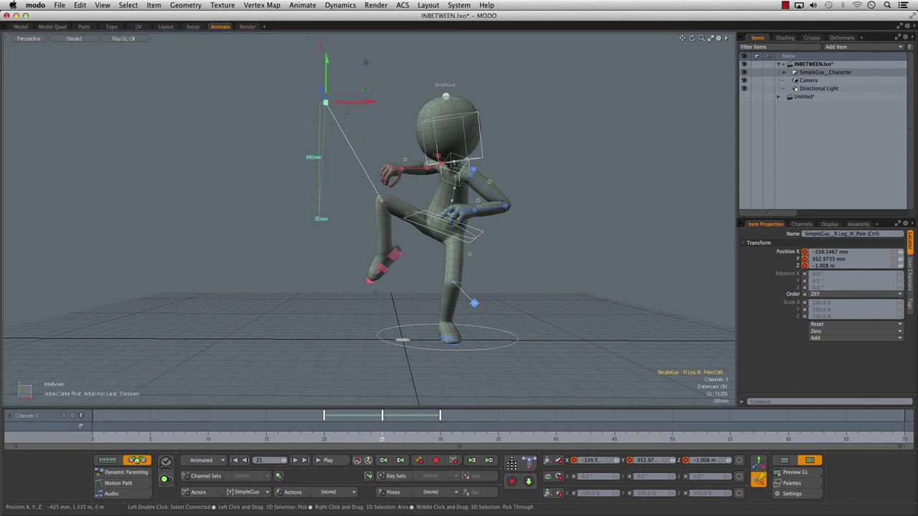
left_click(657, 220)
mouse_move(562, 258)
left_mouse_down("alt")
mouse_move(694, 259)
mouse_move(526, 257)
mouse_move(546, 256)
left_mouse_up("alt")
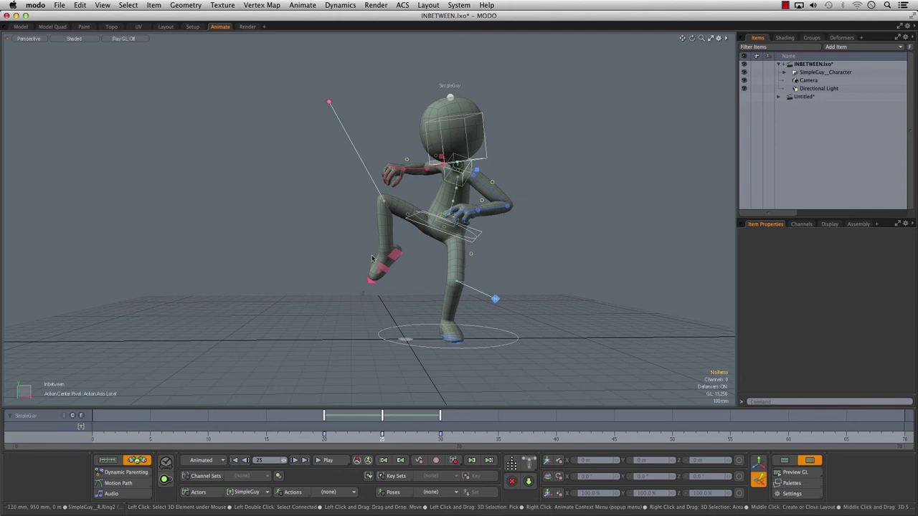
- Scrub and step through frames 20 to 32 to examine the kick around the frame 25 pose
mouse_move(301, 430)
left_mouse_down()
mouse_move(498, 430)
mouse_move(336, 430)
mouse_move(463, 430)
left_mouse_up()
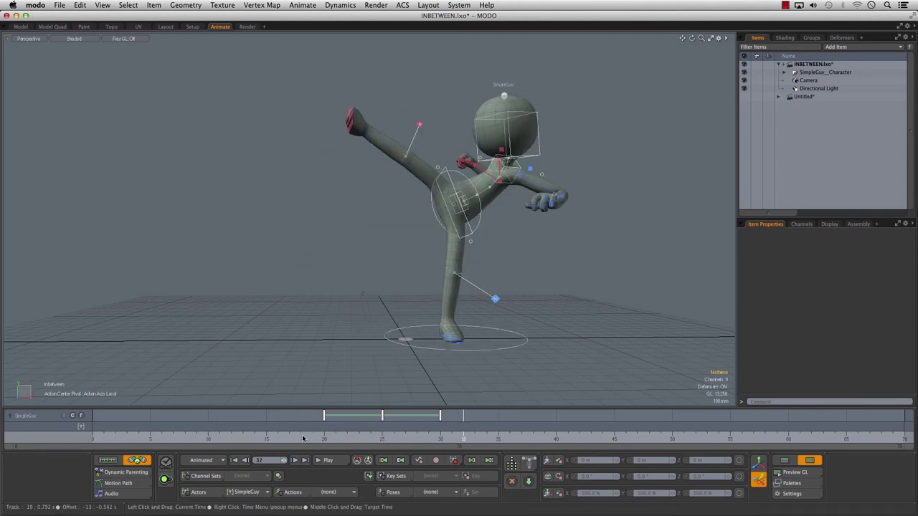
left_click(324, 437)
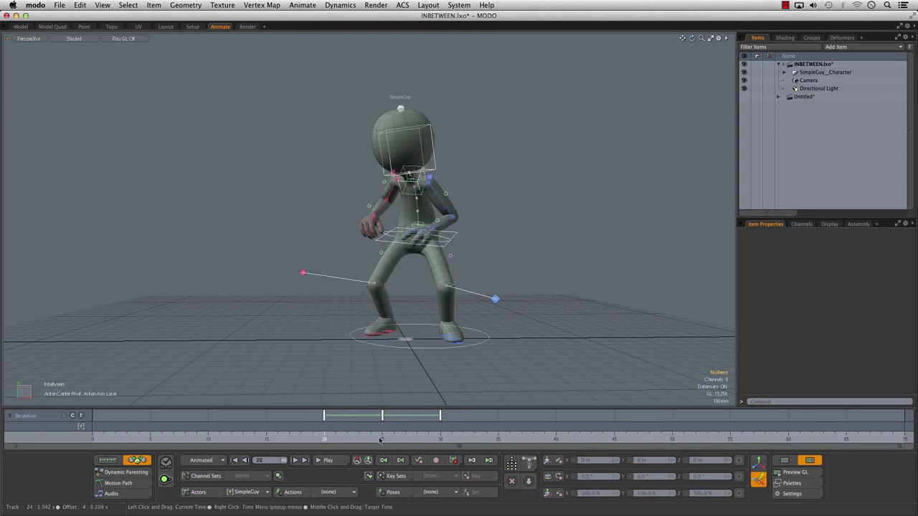
left_click(380, 439)
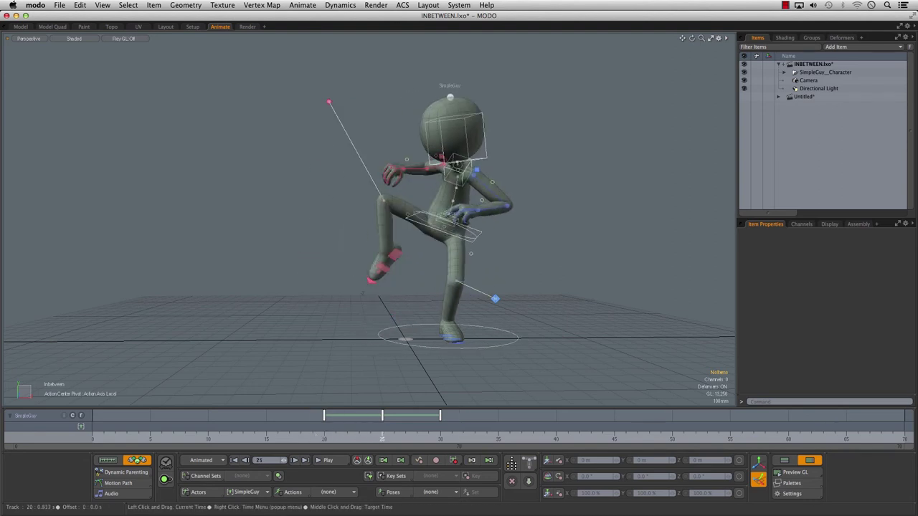
key("Right")
key("Right")
left_click(428, 438)
key("Right")
key("Right")
key("Right")
- Create an inbetween pose at frame 27 and show its keys in the Graph Editor
left_click_drag(382, 436, 405, 436)
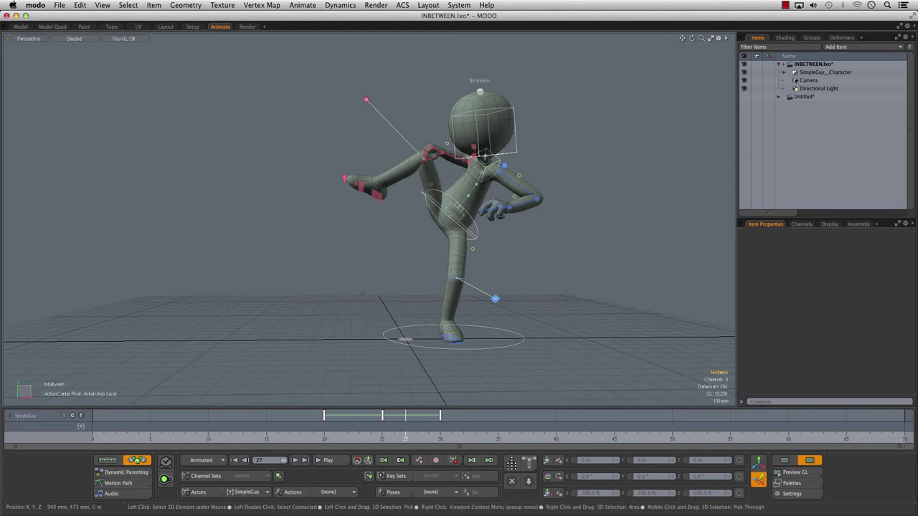
left_click_drag(566, 261, 576, 288)
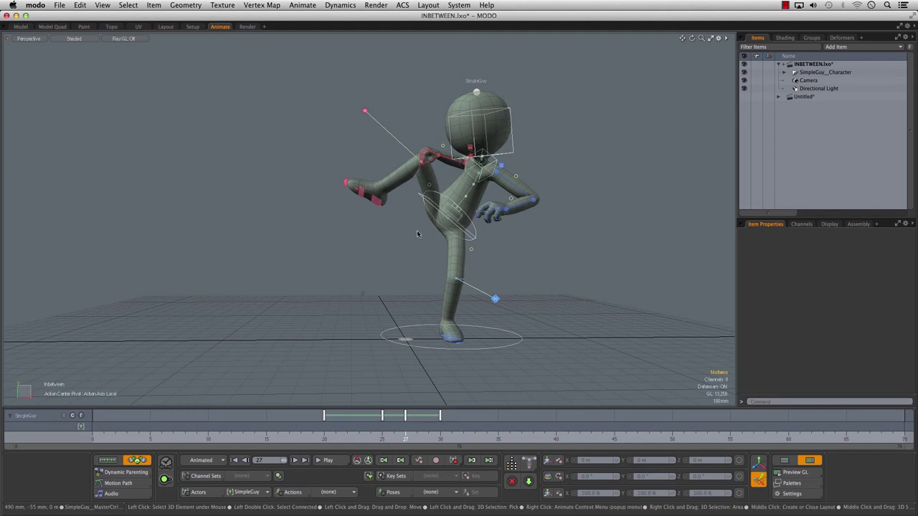
left_click(785, 461)
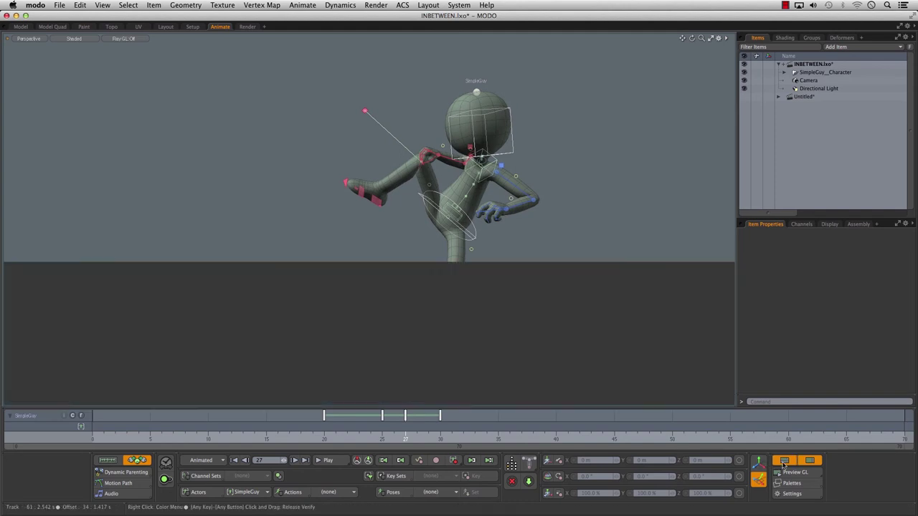
left_click_drag(369, 348, 316, 348, "alt")
right_click(416, 335)
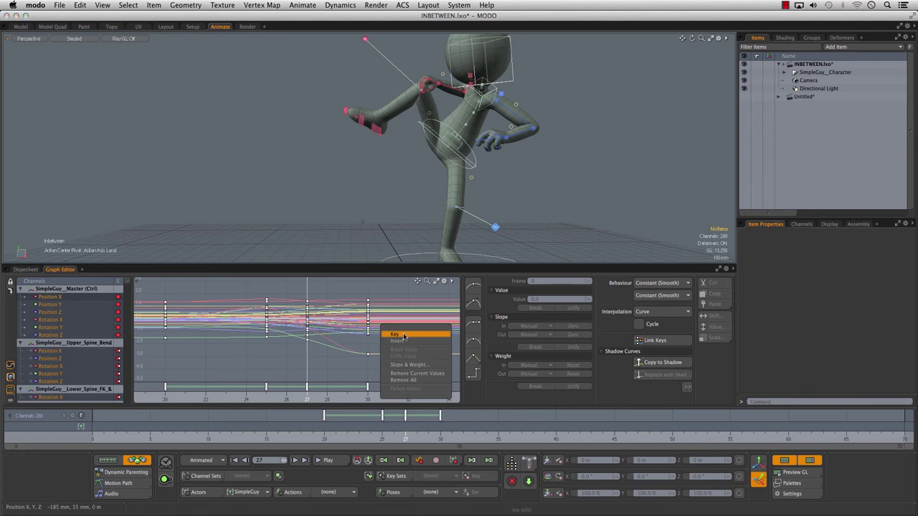
left_click(323, 320)
- Pull the frame 27 inbetween back until it stays close to the frame 25 pose
left_click_drag(653, 155, 574, 156)
right_click_drag(243, 353, 262, 348, "alt")
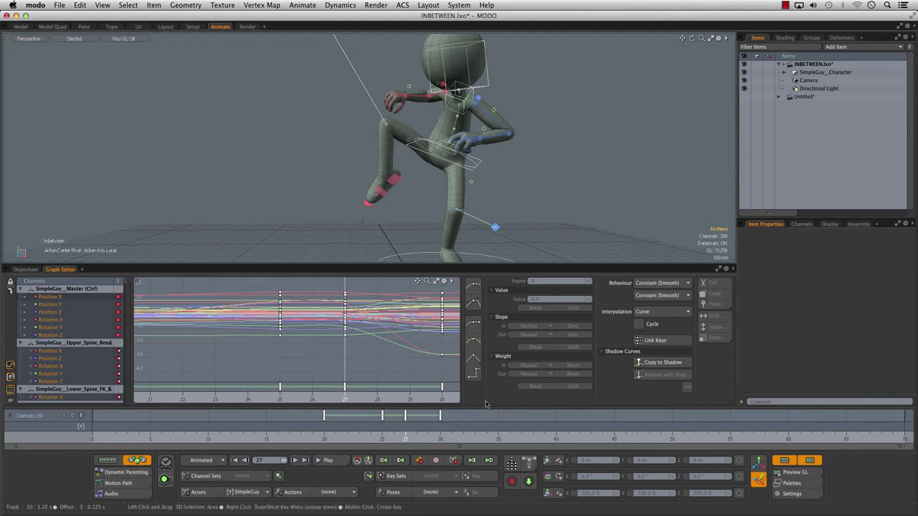
right_click_drag(391, 367, 378, 312, "alt")
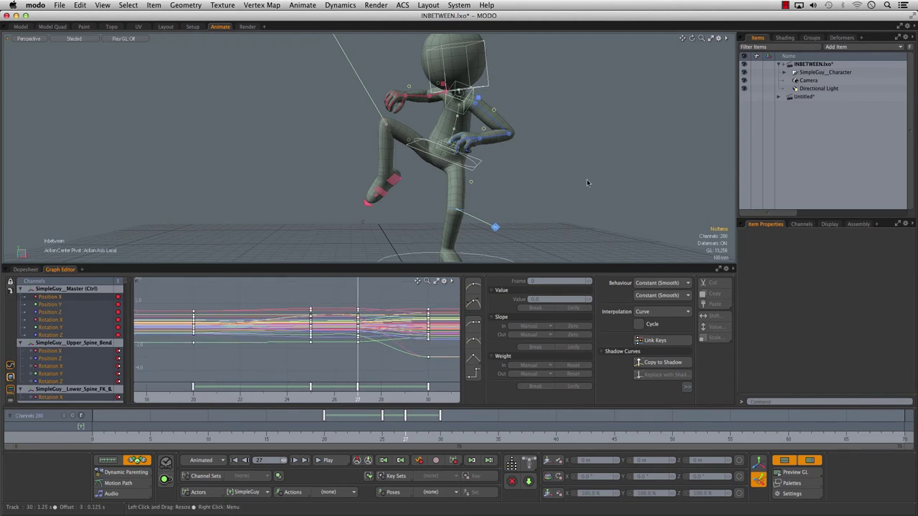
left_click_drag(552, 185, 592, 200)
- Move the root at frame 27 to about X 304 mm, Y -34 mm, and raise the right heel
left_click(450, 153)
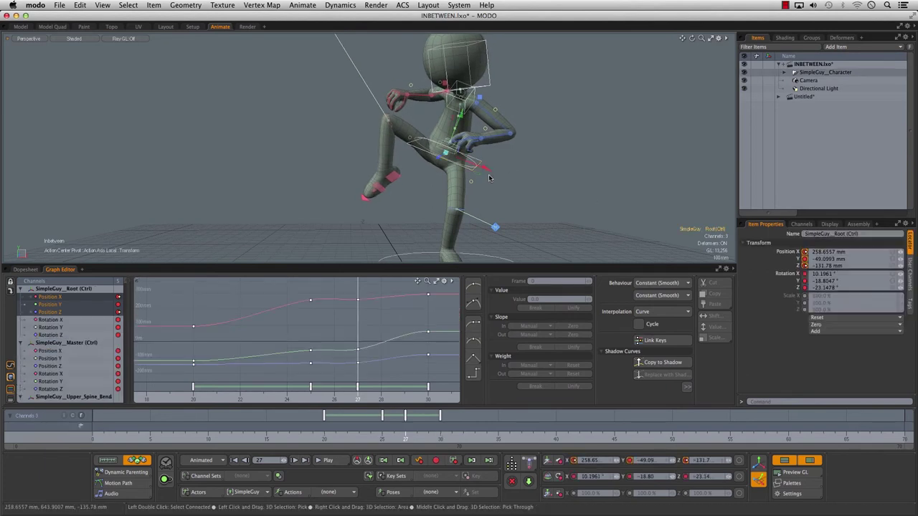
mouse_move(450, 153)
left_mouse_down()
mouse_move(458, 154)
mouse_move(450, 159)
left_mouse_up()
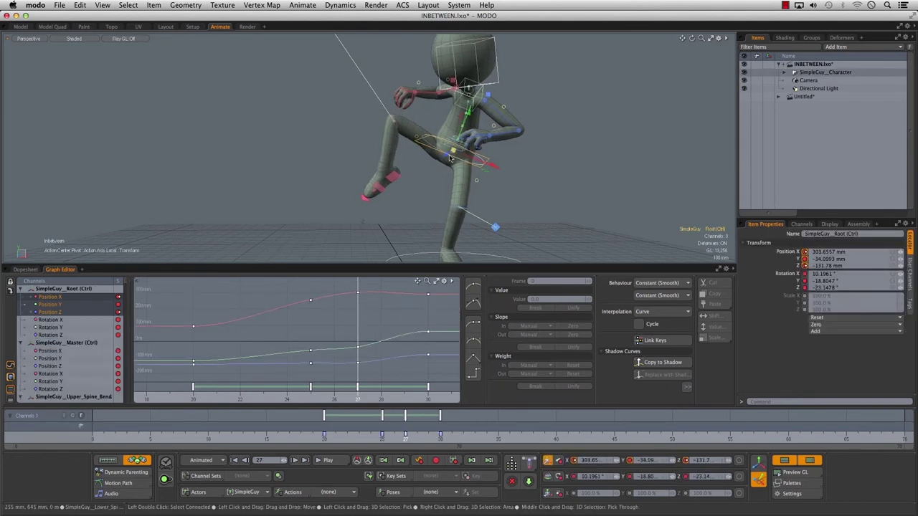
left_click(395, 177)
left_click_drag(395, 177, 417, 162)
- Rotate the root at frame 27 to about 11.5°, -16.1°, -35.4°, leaning the body back
left_click(490, 161)
key("e")
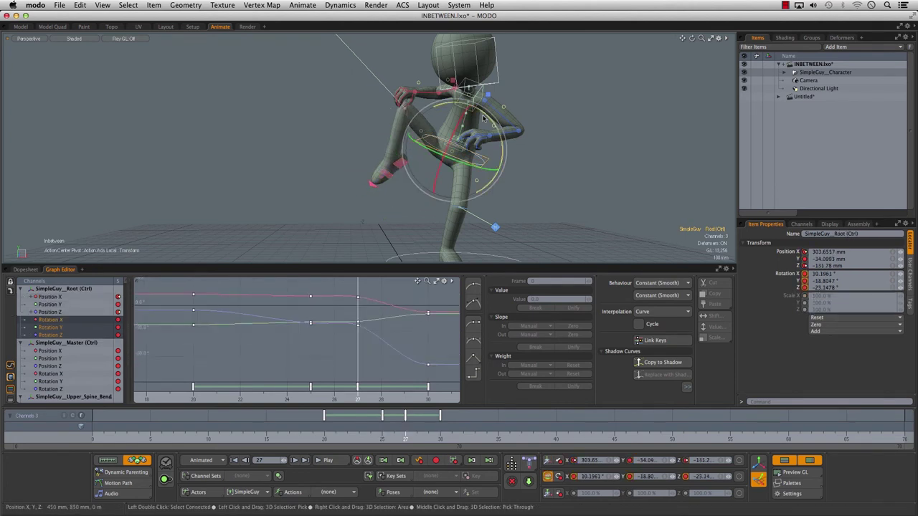
left_click_drag(485, 114, 496, 128)
left_click_drag(579, 179, 575, 192, "alt")
right_click_drag(574, 192, 565, 195, "alt")
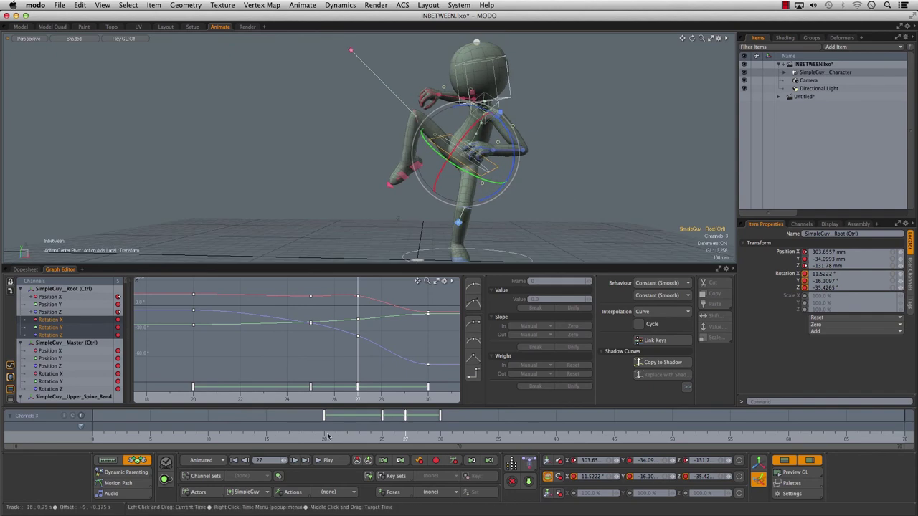
- Scrub the motion to frame 26 and delete the right heel's Position Y key at frame 27
left_click_drag(302, 437, 393, 437)
left_click(416, 177)
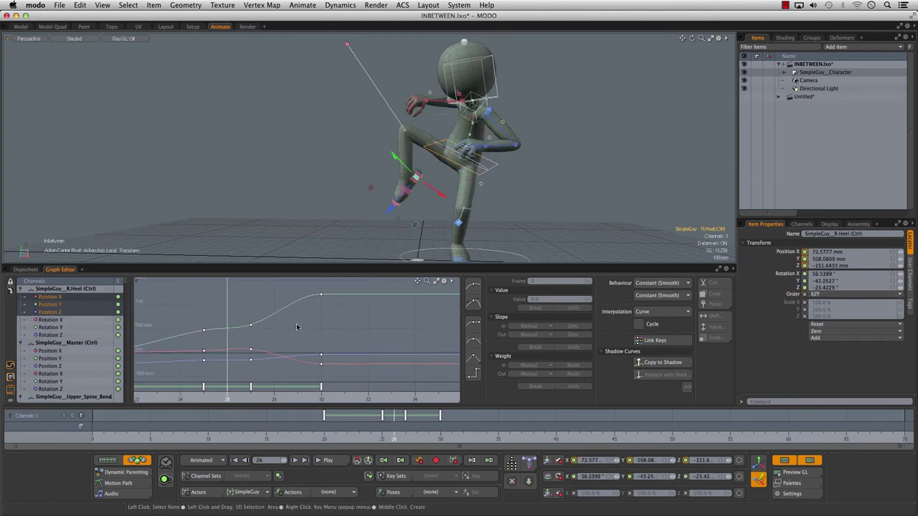
left_click_drag(279, 323, 366, 314, "alt")
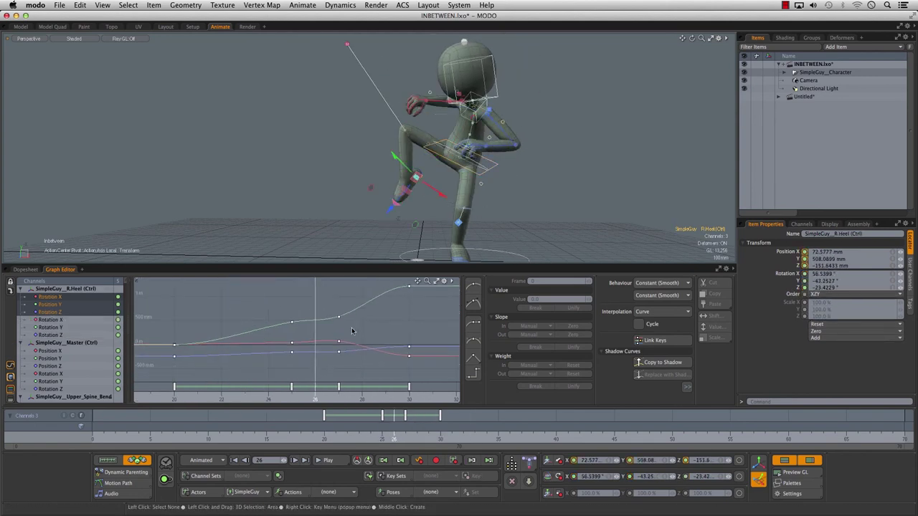
left_click(339, 317)
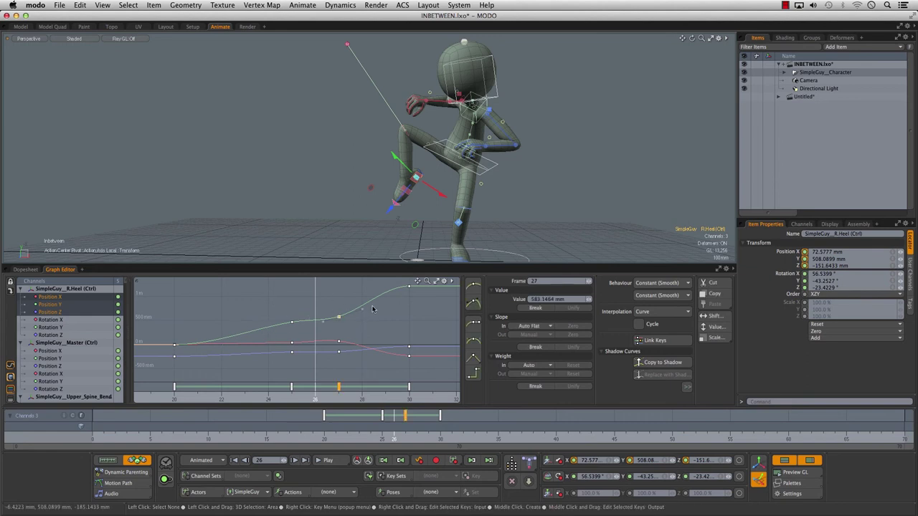
left_click(353, 331)
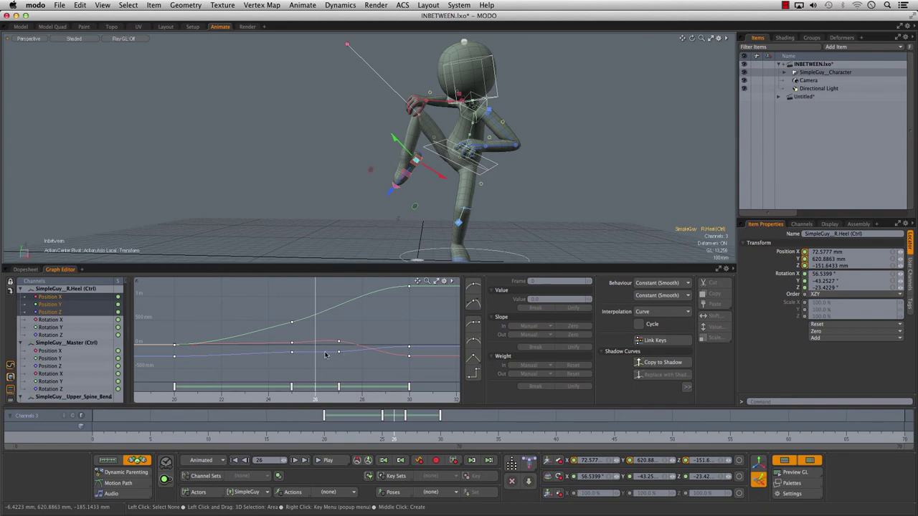
- Raise the right heel's Position X key at frame 25 to about 86 mm
right_click_drag(364, 339, 362, 326, "alt")
left_click_drag(362, 325, 370, 291, "alt")
left_click(299, 326)
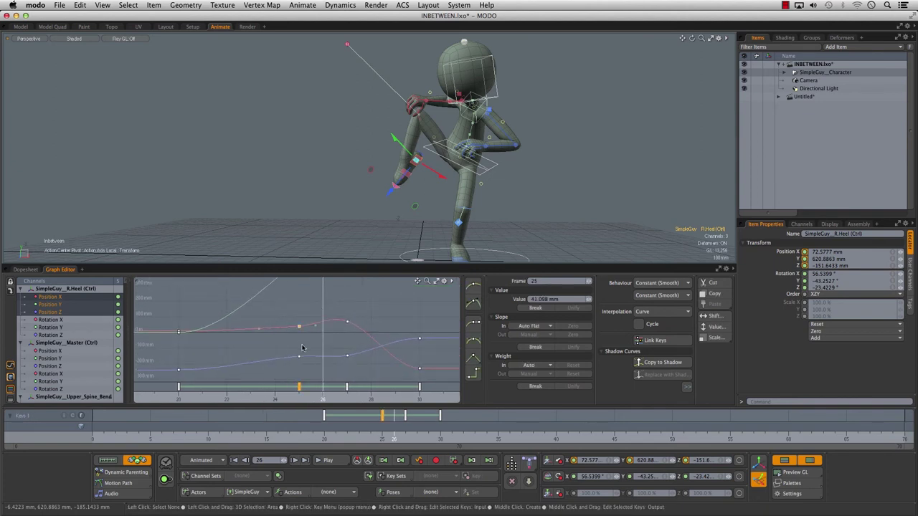
middle_click_drag(302, 350, 305, 342)
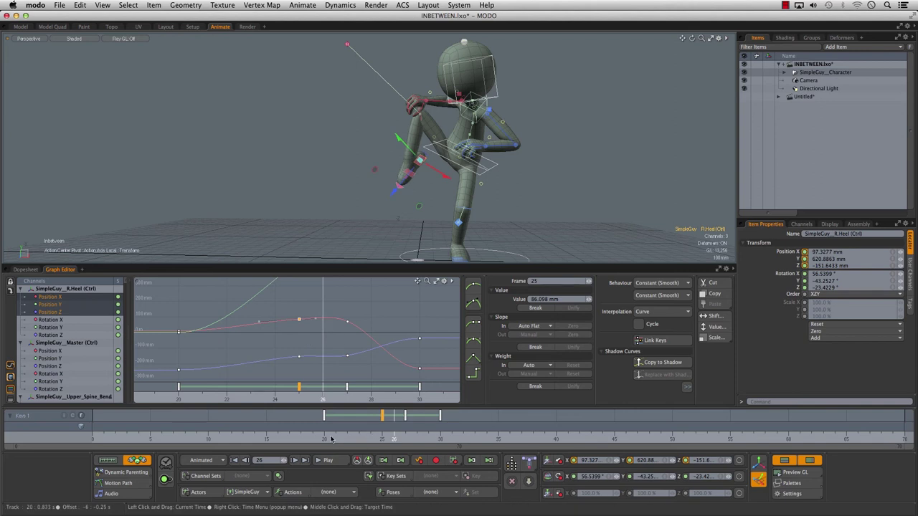
- Raise the right heel's Position Z key at frame 27 to about -101 mm and scrub through the motion
left_click(384, 460)
left_click(347, 355)
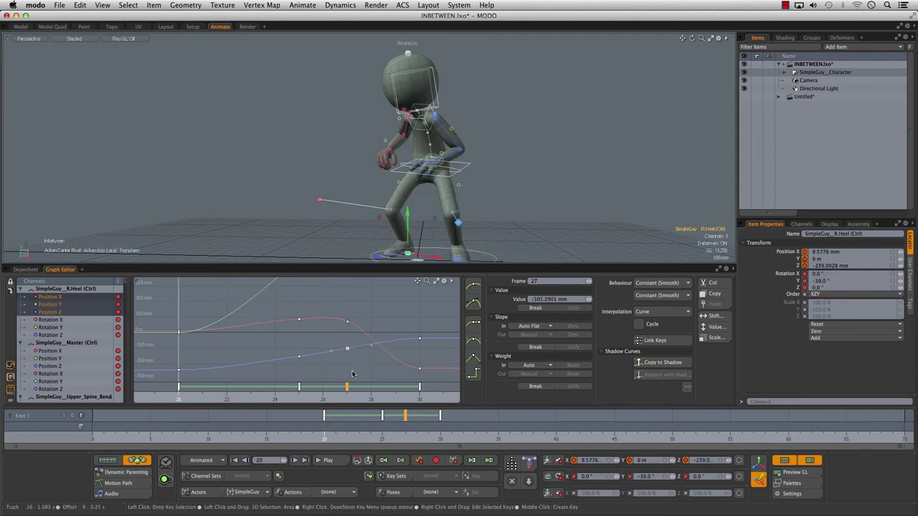
left_click_drag(301, 433, 533, 433)
- Key the starting stance for the whole character at frame 15
right_click_drag(369, 322, 118, 387, "alt")
left_click_drag(326, 382, 320, 371, "alt")
right_click_drag(321, 371, 340, 412, "alt")
left_click_drag(304, 440, 255, 439)
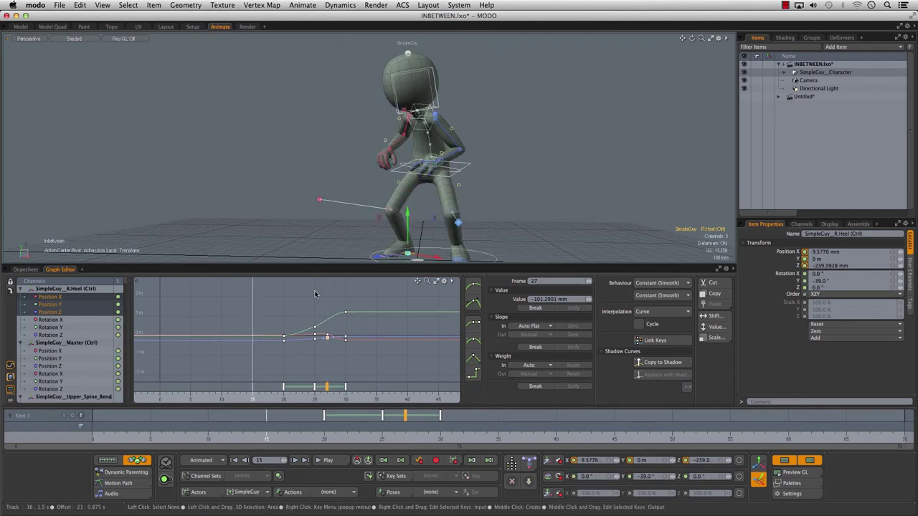
left_click(453, 460)
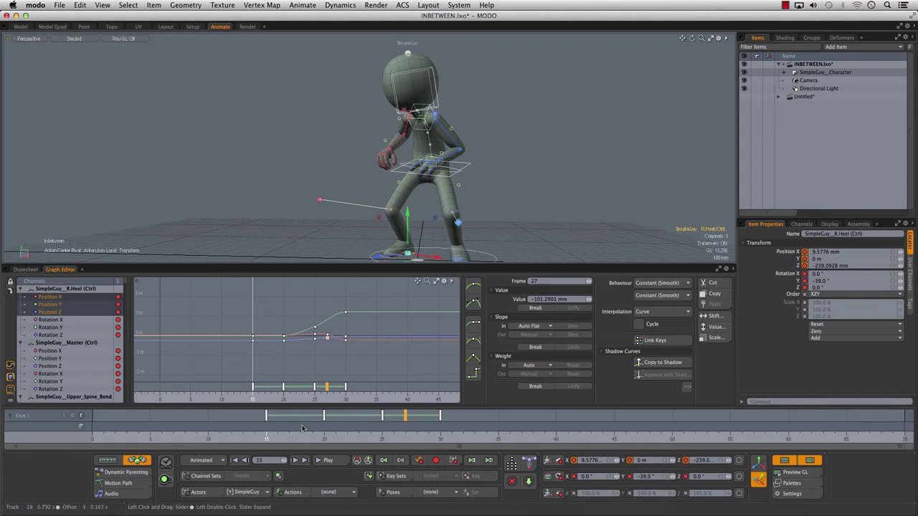
- Crouch the frame 20 pose by moving the root to X 129 mm, Y -175 mm with a forward tilt, and rotate the head
left_click_drag(559, 202, 516, 179, "alt+shift")
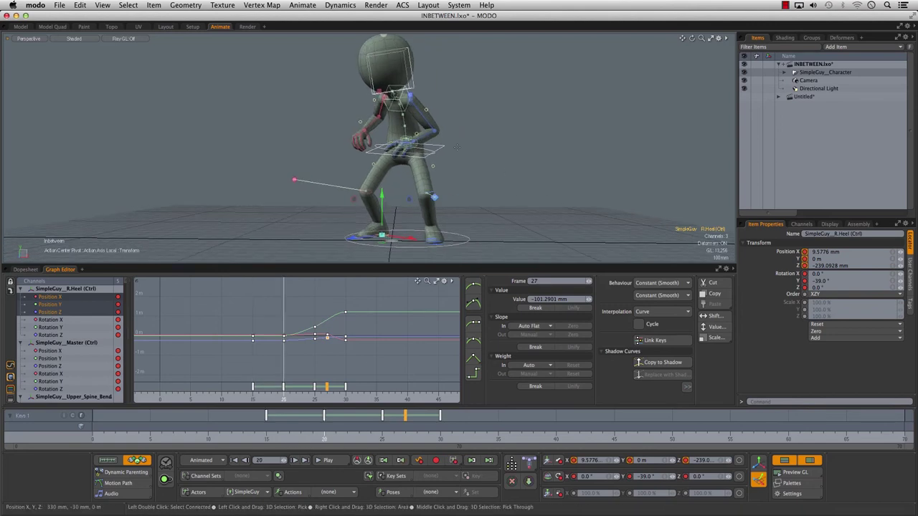
left_click(425, 163)
left_click_drag(406, 149, 412, 159)
key("e")
left_click_drag(402, 121, 399, 130)
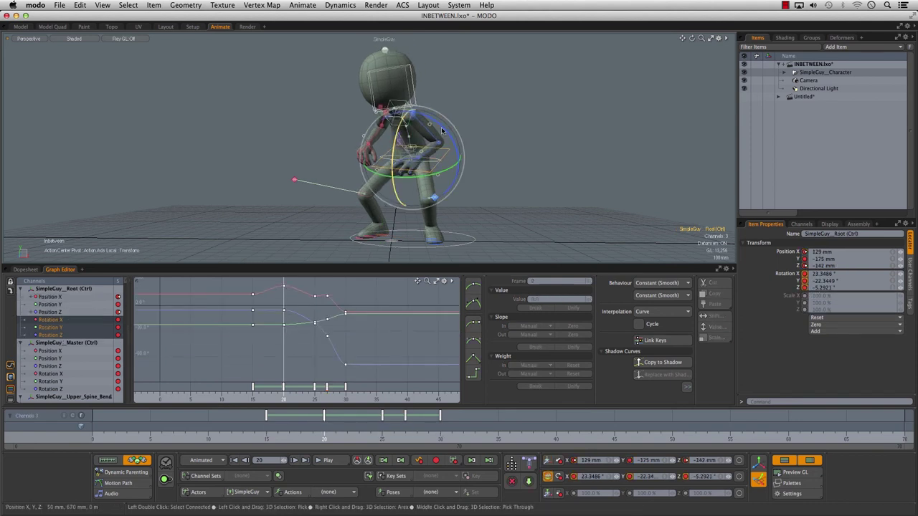
left_click(390, 103)
left_click_drag(391, 80, 394, 95)
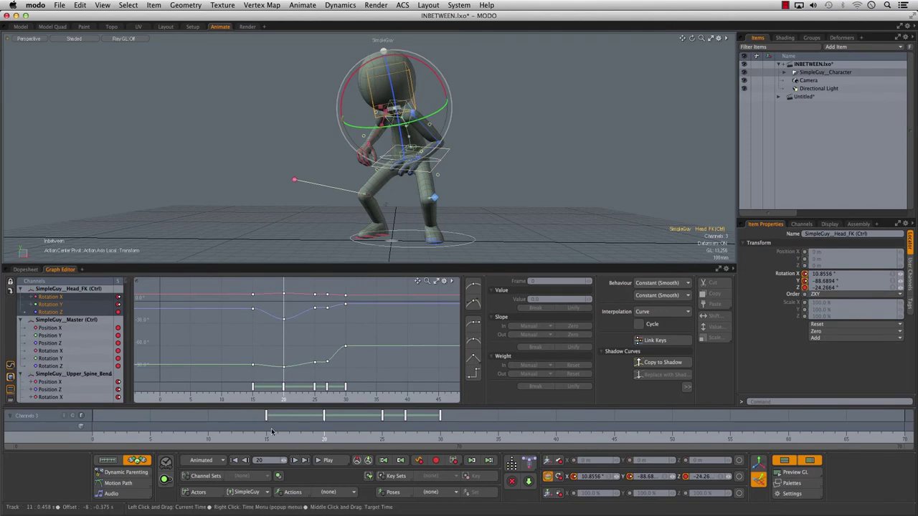
- Scrub between frames 11 and 30 to review the stance, anticipation crouch and kick
left_click(220, 436)
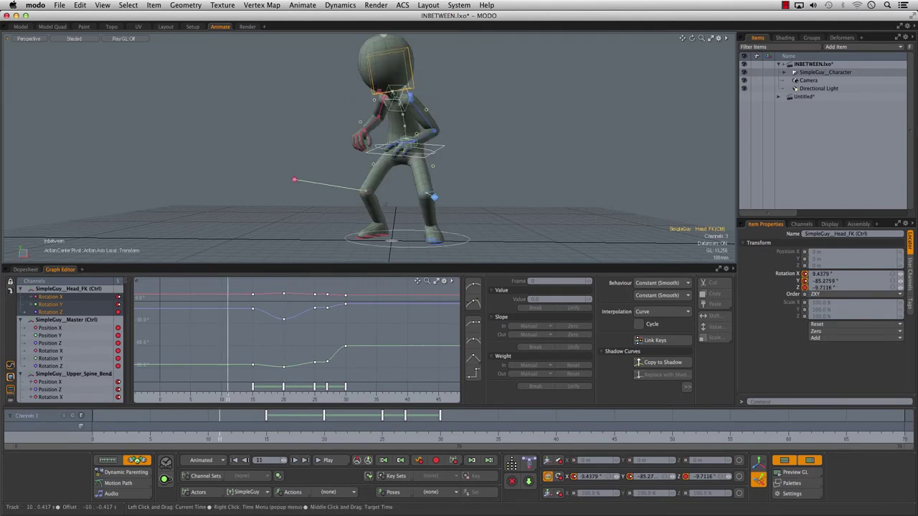
left_click_drag(255, 436, 451, 436)
left_click_drag(289, 434, 358, 438)
left_click_drag(278, 445, 393, 439)
left_click_drag(286, 442, 440, 434)
left_click(321, 433)
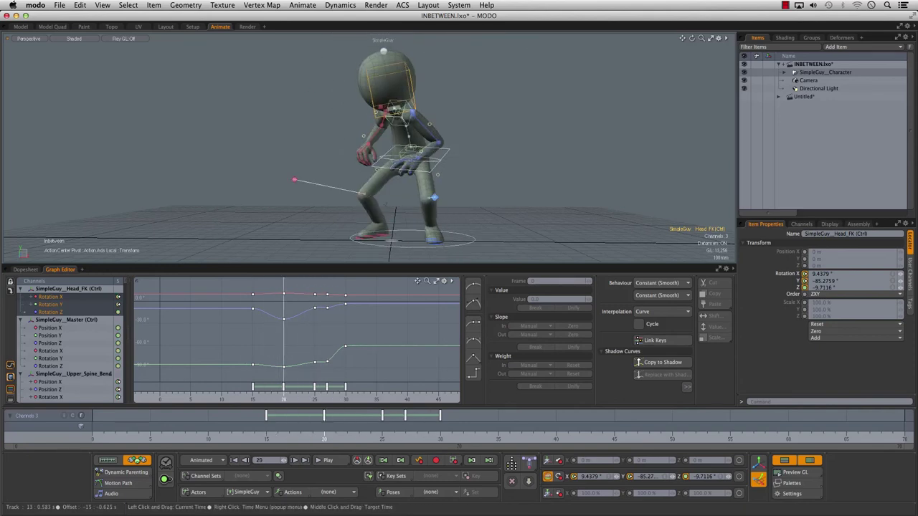
- Create an inbetween pose at frame 23 with the Inbetween tool, adjusting its blend between the crouch and the raised-knee pose
left_click_drag(324, 434, 359, 434)
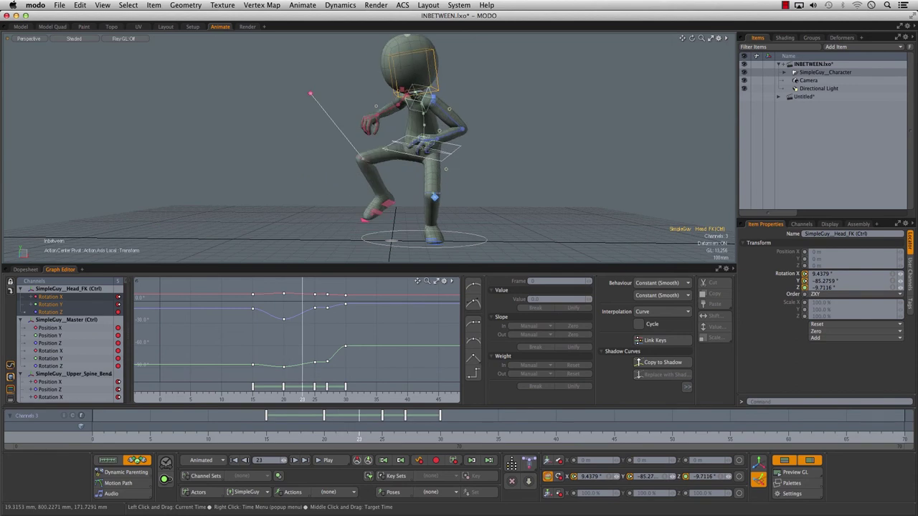
key("e")
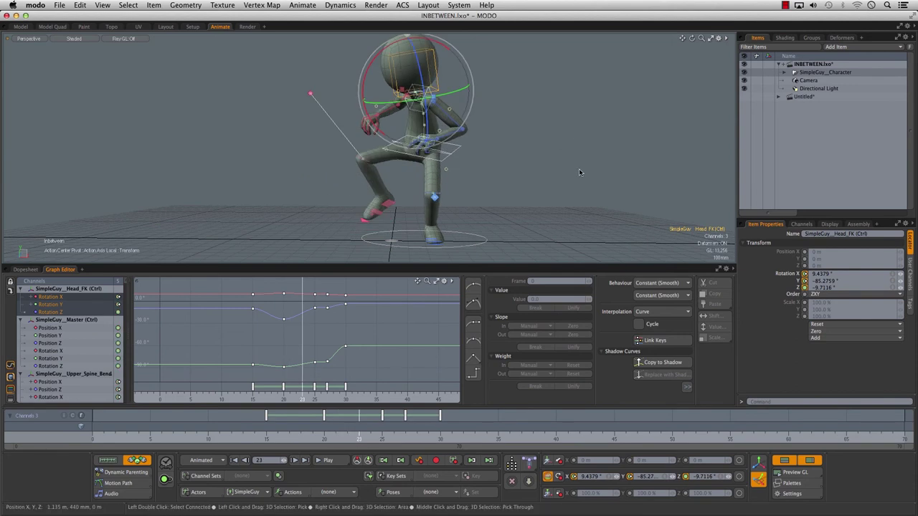
left_click_drag(578, 171, 542, 192)
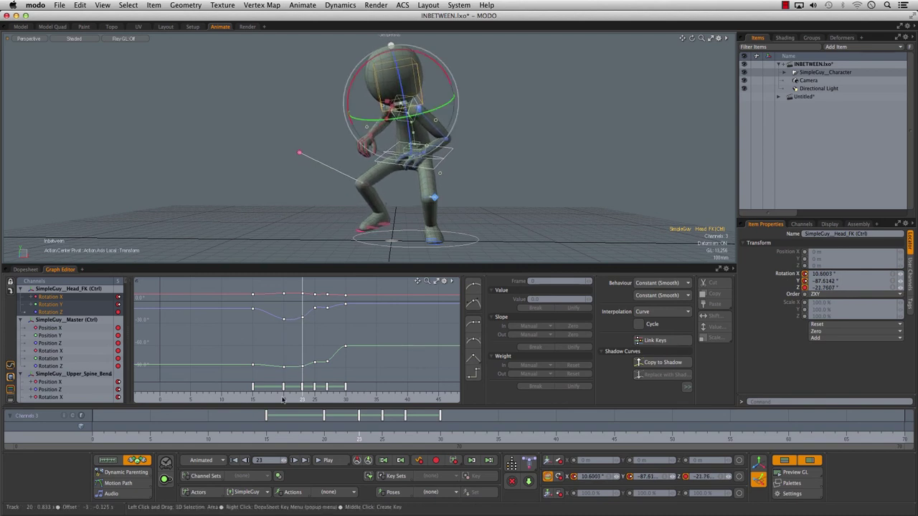
left_click_drag(359, 430, 532, 430)
left_click_drag(631, 175, 499, 208, "alt")
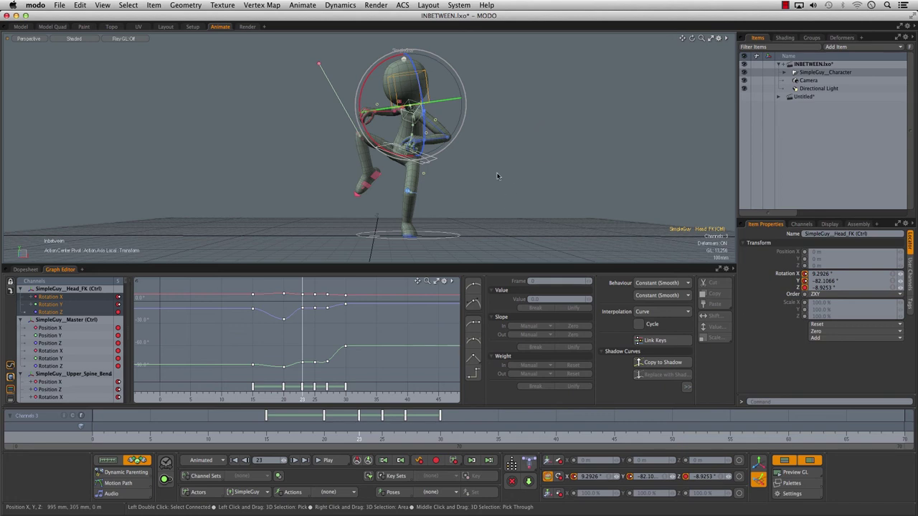
left_click_drag(541, 167, 522, 208)
mouse_move(584, 201)
left_mouse_down()
mouse_move(527, 204)
mouse_move(574, 208)
left_mouse_up()
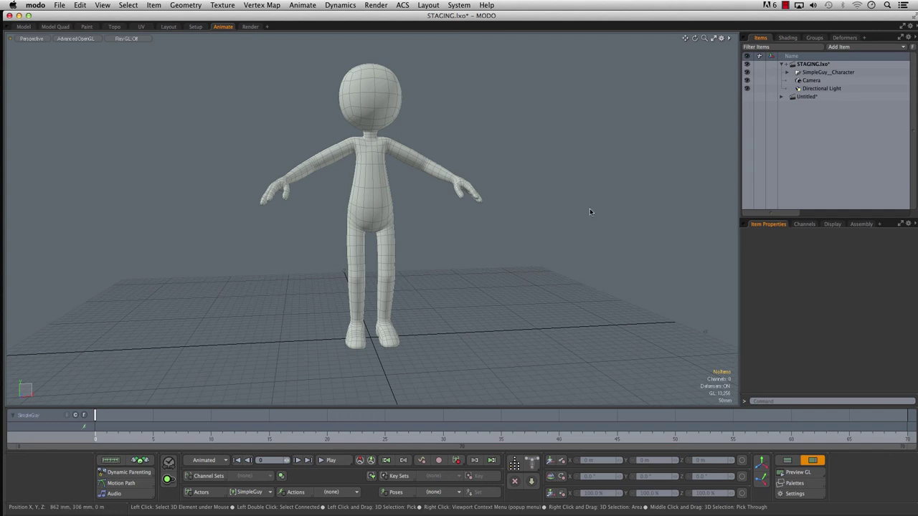
- Load the EMOTIONS action for the SimpleGuy actor in the STAGING scene and go to the pose at frame 5
left_click(331, 491)
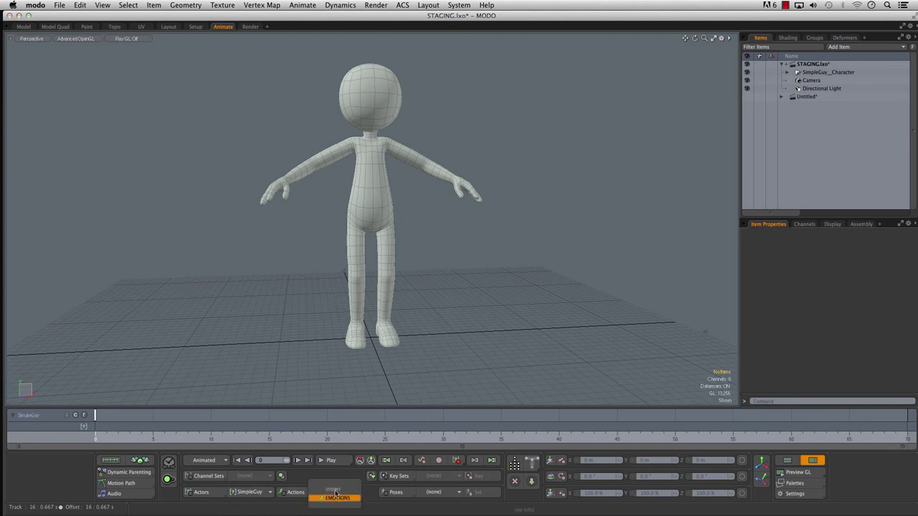
left_click(336, 499)
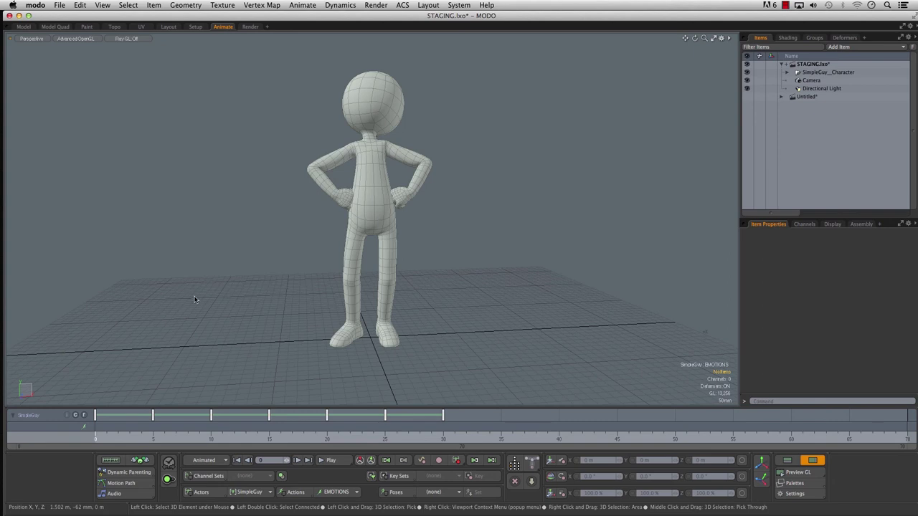
left_click(154, 436)
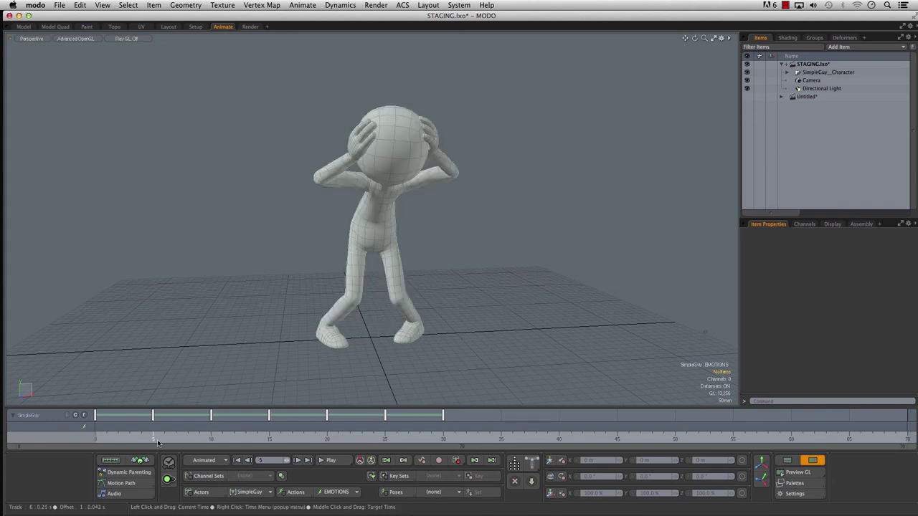
- Examine the emotion poses from frame 5 through frame 30 from several angles to see how clearly each one reads
left_click_drag(512, 268, 524, 251, "alt")
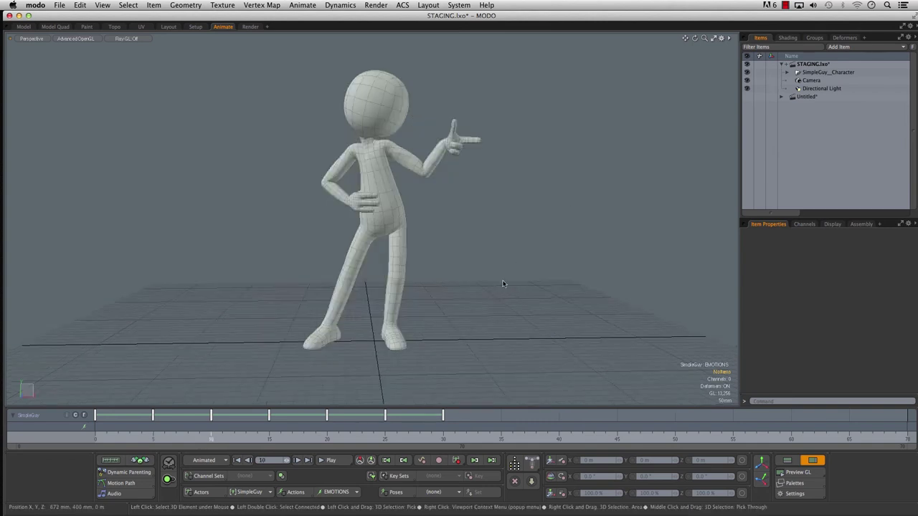
left_click_drag(502, 253, 470, 287, "alt")
key("Up")
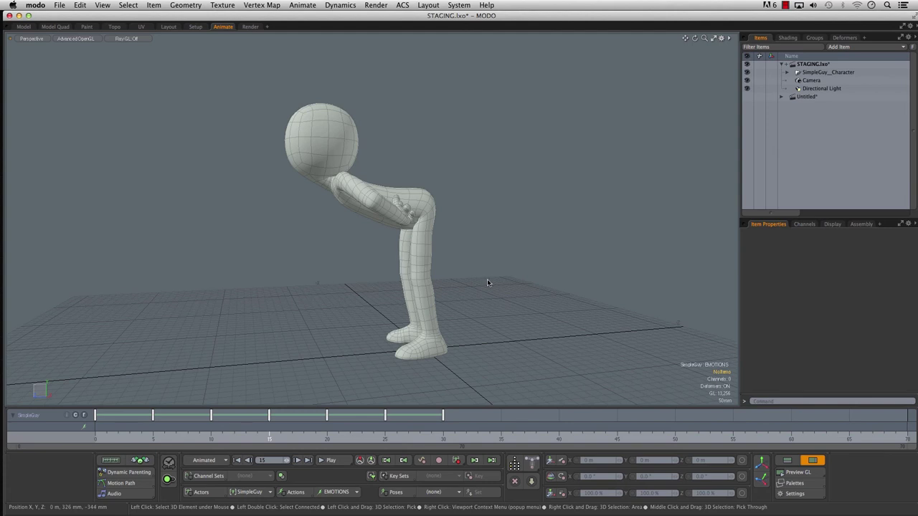
key("Up")
left_click_drag(495, 279, 457, 317, "alt")
left_click_drag(552, 309, 695, 265, "alt")
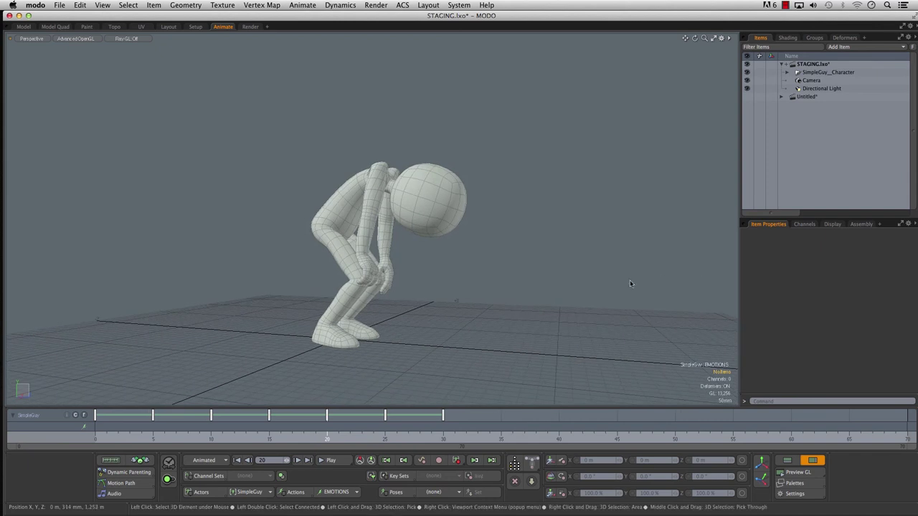
left_click_drag(540, 248, 349, 291, "alt")
left_click(384, 436)
mouse_move(443, 259)
left_mouse_down("alt")
mouse_move(582, 258)
mouse_move(431, 263)
left_mouse_up("alt")
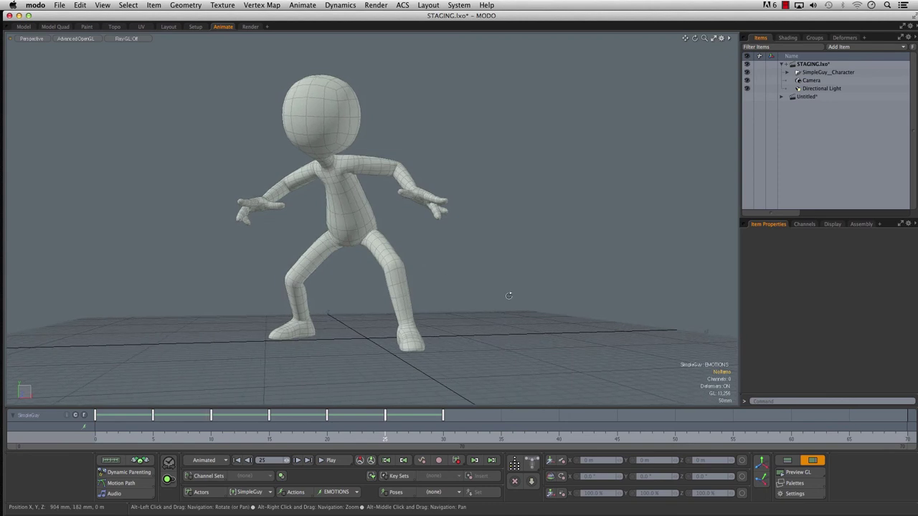
left_click_drag(506, 299, 487, 327, "ctrl+alt")
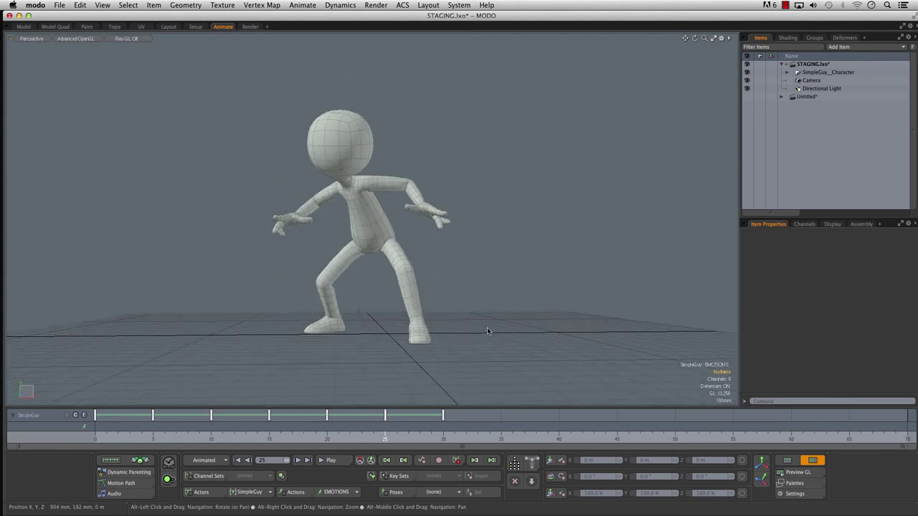
left_click(447, 432)
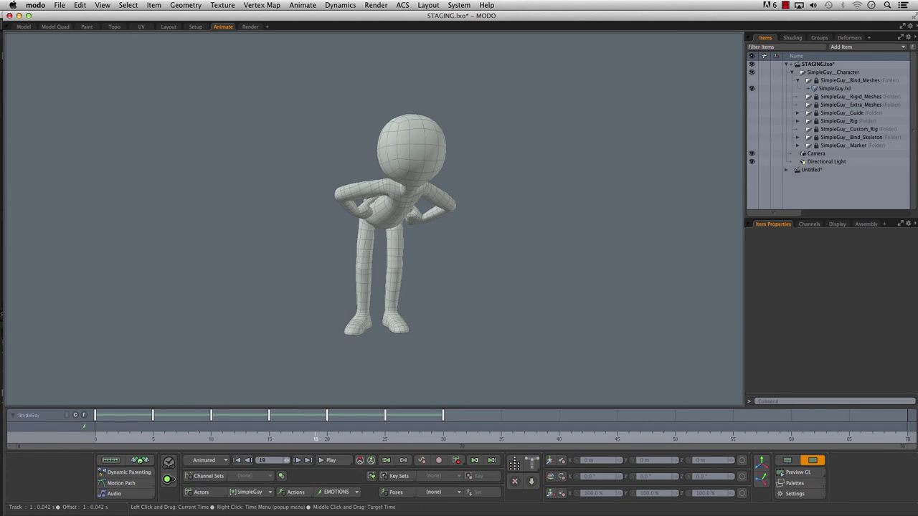
left_click_drag(316, 436, 454, 436)
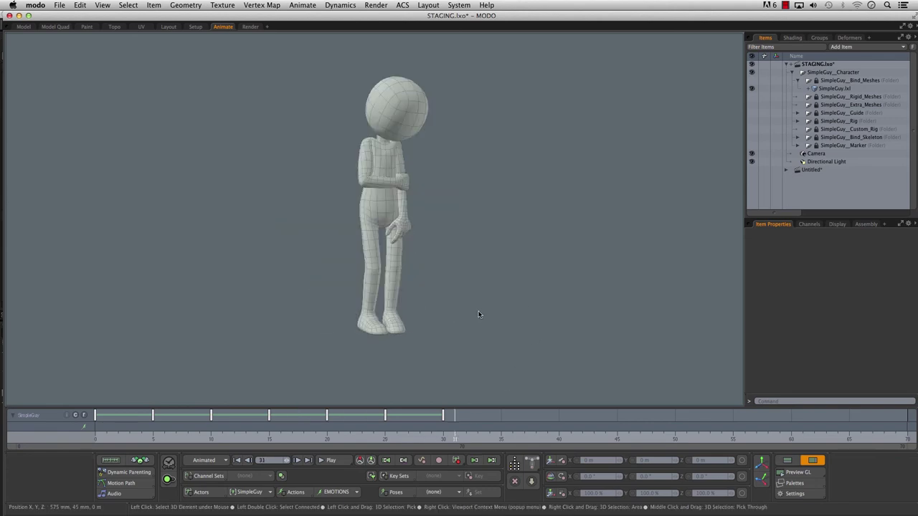
left_click_drag(495, 307, 465, 311, "alt")
- Return to frame 0 and switch the viewport to the scene camera's view
left_click(86, 440)
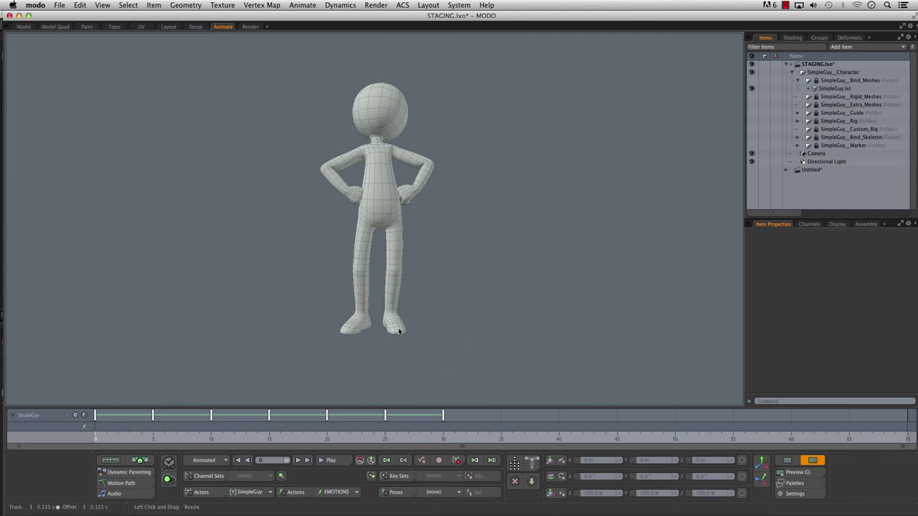
key("ctrl+space")
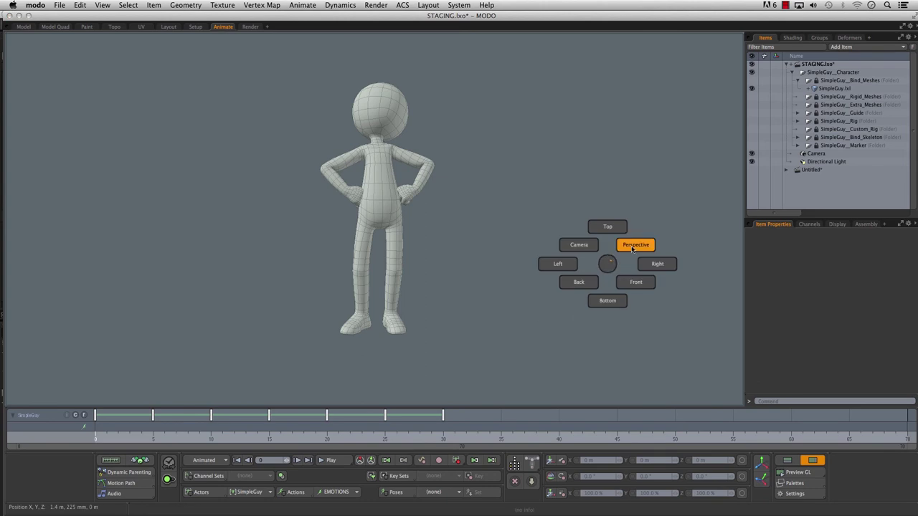
left_click(579, 245)
left_click_drag(529, 364, 449, 299, "alt")
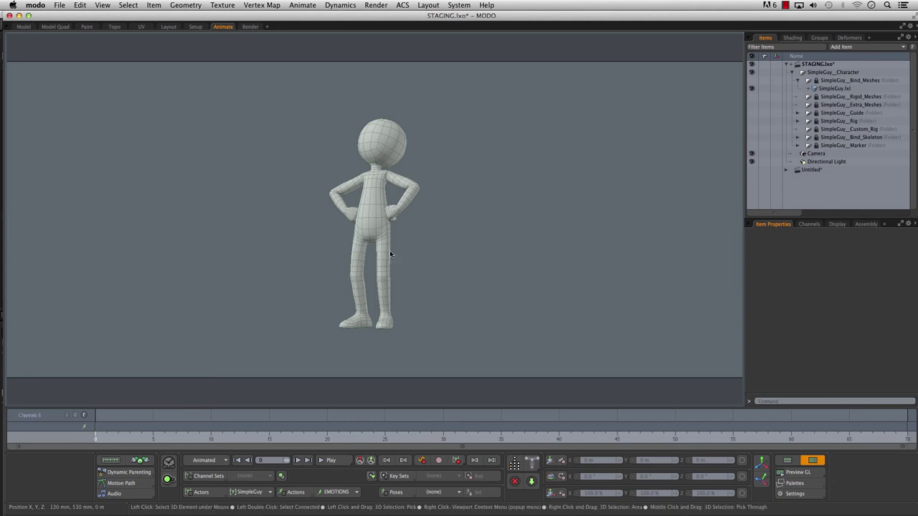
- Reposition the camera for a closer, low-angle shot of the hands-on-hips pose at frame 0
right_click_drag(410, 249, 538, 246, "alt")
middle_click_drag(444, 240, 437, 273, "alt")
right_click_drag(436, 273, 418, 265, "alt")
left_click_drag(418, 266, 438, 248, "alt")
right_click_drag(438, 248, 333, 272, "alt")
left_click_drag(364, 271, 389, 250, "alt")
right_click_drag(388, 251, 291, 275, "alt")
middle_click_drag(291, 274, 402, 268, "alt")
right_click_drag(401, 269, 449, 263, "alt")
middle_click_drag(449, 263, 413, 269, "alt")
right_click_drag(425, 270, 451, 263, "alt")
left_click_drag(450, 262, 448, 265, "alt")
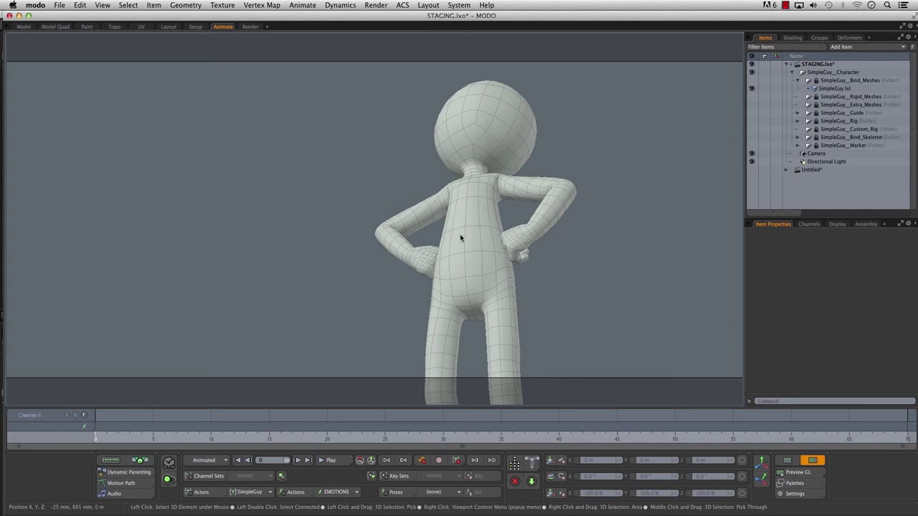
- Try medium, wide and extreme close-up camera framings from the front on the hands-on-head pose at frame 5
left_click(152, 433)
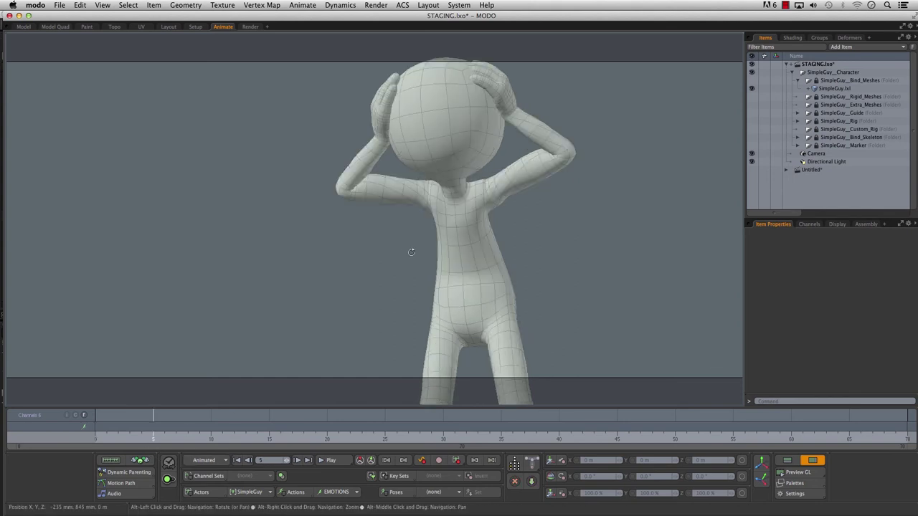
left_click_drag(413, 249, 326, 307, "alt")
right_click_drag(255, 334, 332, 309, "alt")
middle_click_drag(202, 358, 244, 341, "alt")
scroll(252, 341, "down", 10)
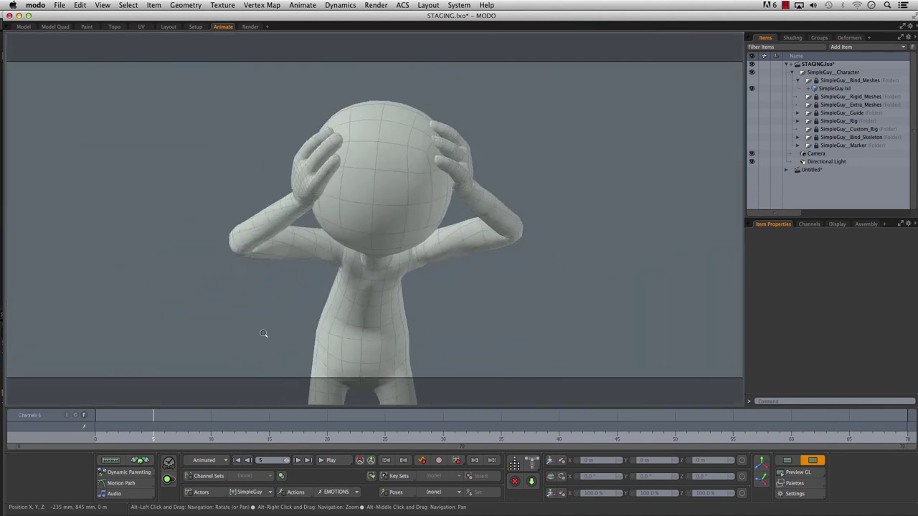
scroll(251, 329, "down", 5)
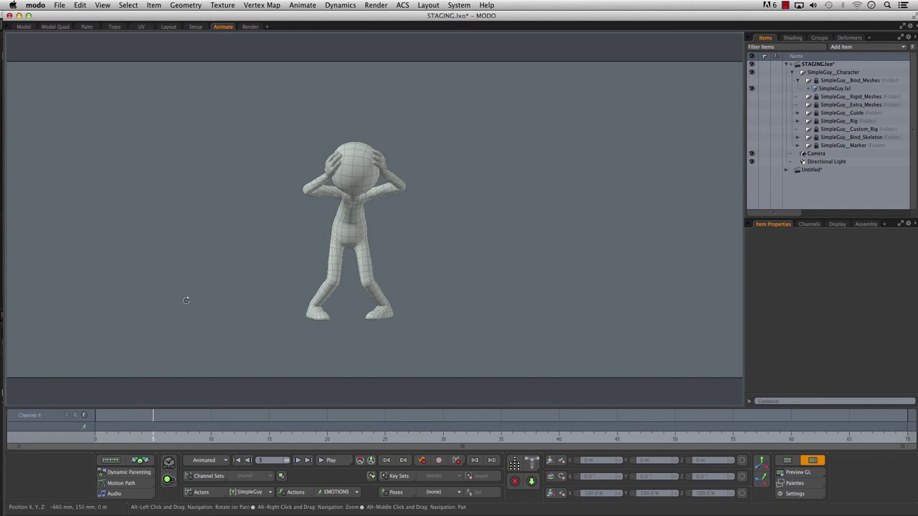
right_click_drag(174, 301, 271, 275, "alt")
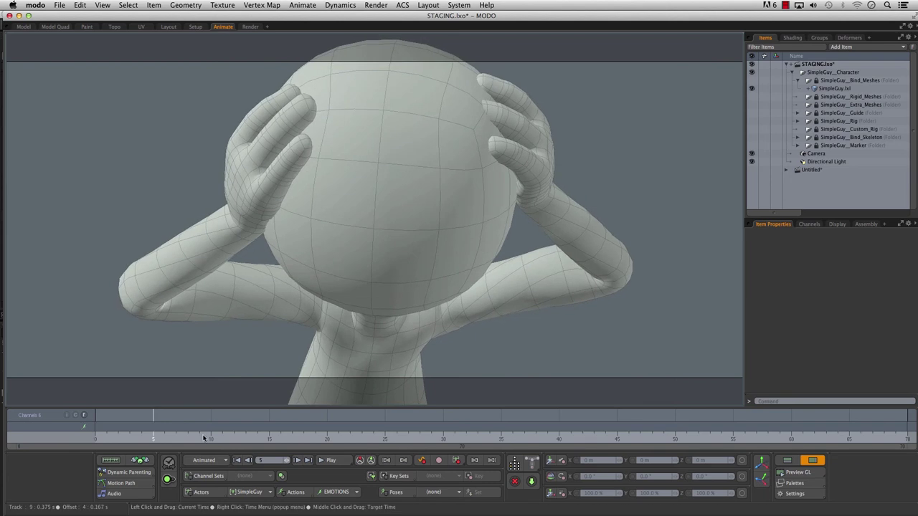
- Frame the pointing pose at frame 10 with the camera, trying different angles and distances
left_click(212, 438)
left_click_drag(440, 287, 458, 293, "alt")
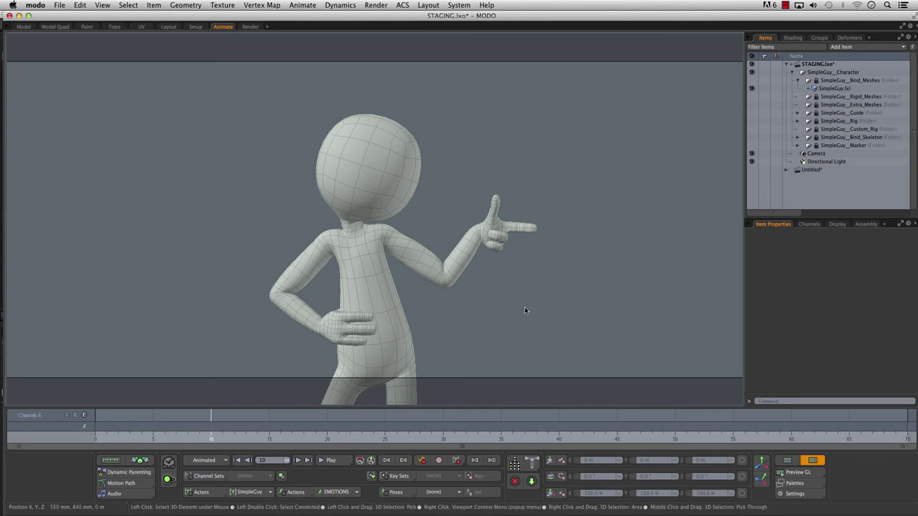
left_click_drag(510, 297, 458, 293, "alt")
right_click_drag(457, 294, 581, 289, "alt")
left_click_drag(553, 298, 498, 316, "alt")
right_click_drag(498, 316, 479, 351, "alt")
left_click_drag(479, 351, 506, 350, "alt")
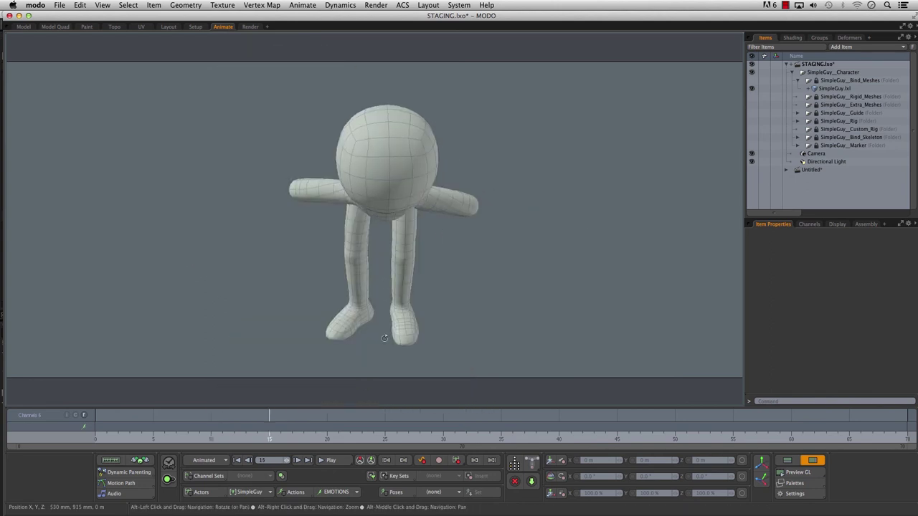
- Orbit the camera around the forward-leaning pose at frame 15, and pull back to a wide side-on shot of the frame 20 slump
mouse_move(385, 338)
left_mouse_down("alt")
mouse_move(385, 348)
mouse_move(393, 335)
left_mouse_up("alt")
mouse_move(492, 296)
left_mouse_down("alt")
mouse_move(323, 285)
mouse_move(514, 287)
mouse_move(497, 294)
left_mouse_up("alt")
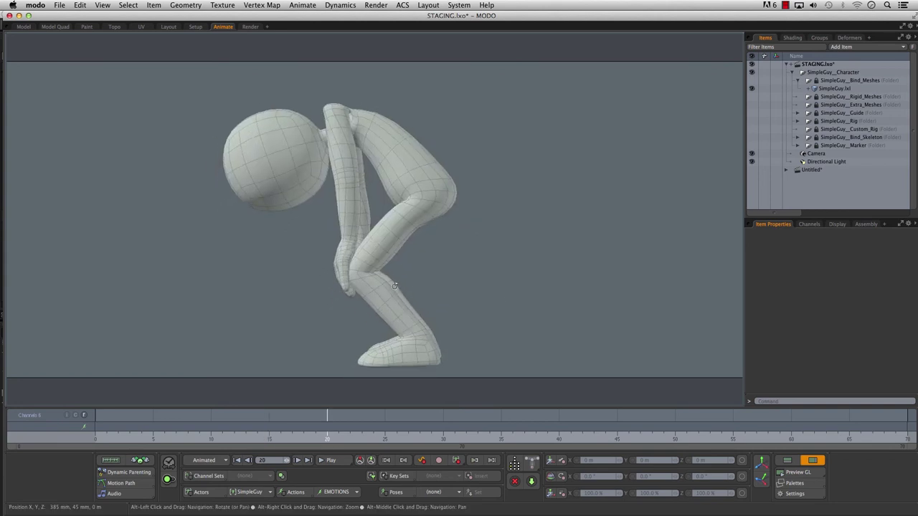
right_click_drag(444, 304, 311, 293, "alt")
left_click_drag(336, 296, 574, 304, "alt")
left_click_drag(471, 282, 353, 309, "alt")
left_click_drag(434, 309, 342, 323, "alt")
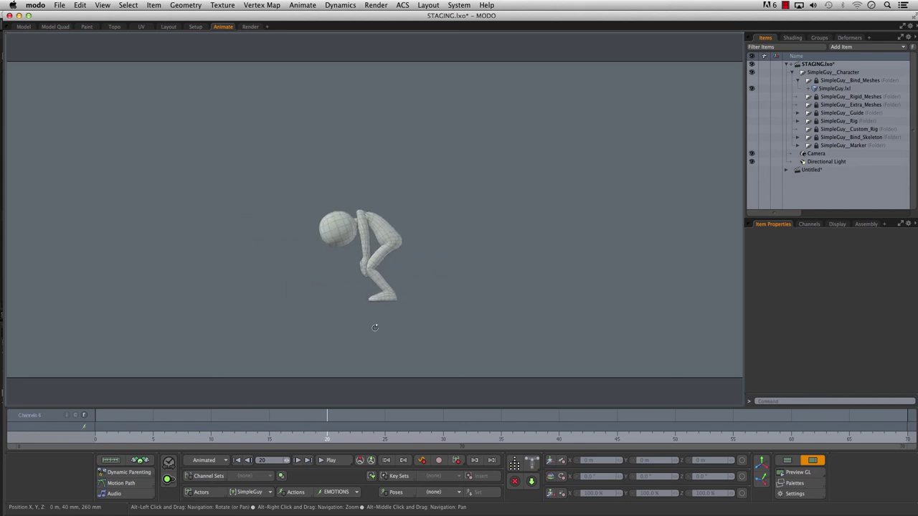
right_click_drag(377, 329, 244, 337, "alt")
left_click_drag(264, 331, 340, 338, "alt")
right_click_drag(348, 337, 400, 339, "alt")
left_click_drag(414, 340, 423, 331, "alt")
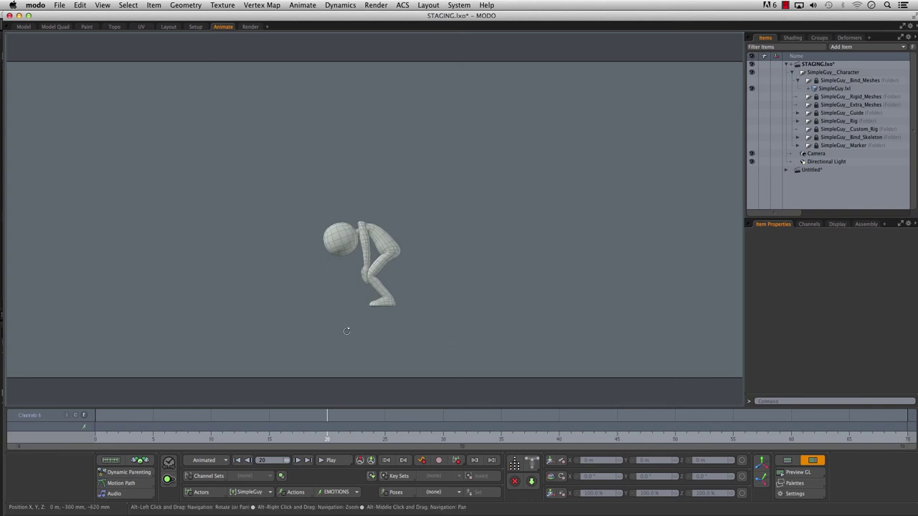
- Bring the camera around to a tight, low-angle close-up of the slumped pose at frame 20
left_click_drag(312, 298, 498, 244, "alt")
right_click_drag(407, 282, 425, 297, "alt")
left_click_drag(389, 309, 454, 323, "alt")
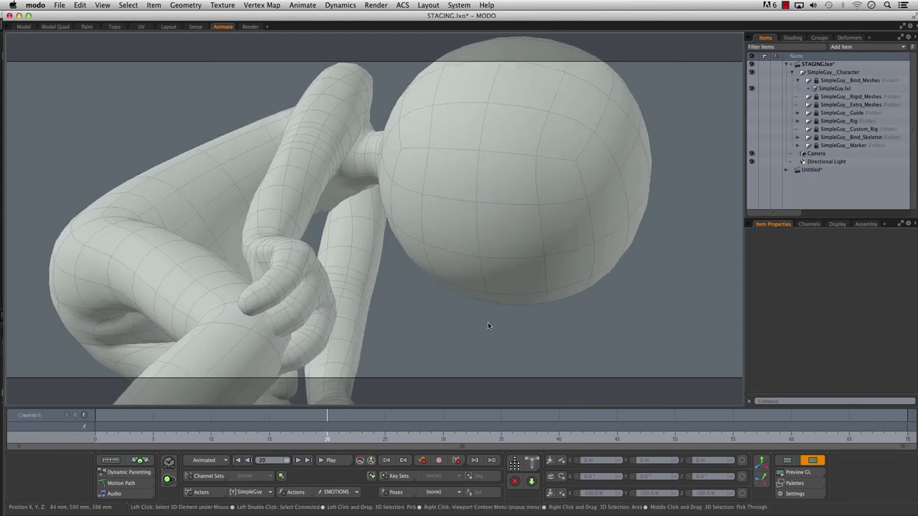
left_click_drag(501, 284, 557, 285, "alt")
- Frame the wide-legged crouching pose at frame 25 as a full-body shot from the front, adjusting the camera distance
left_click(385, 430)
right_click_drag(557, 285, 284, 310, "alt")
left_click_drag(349, 312, 362, 334, "alt")
middle_click_drag(398, 354, 394, 332, "alt")
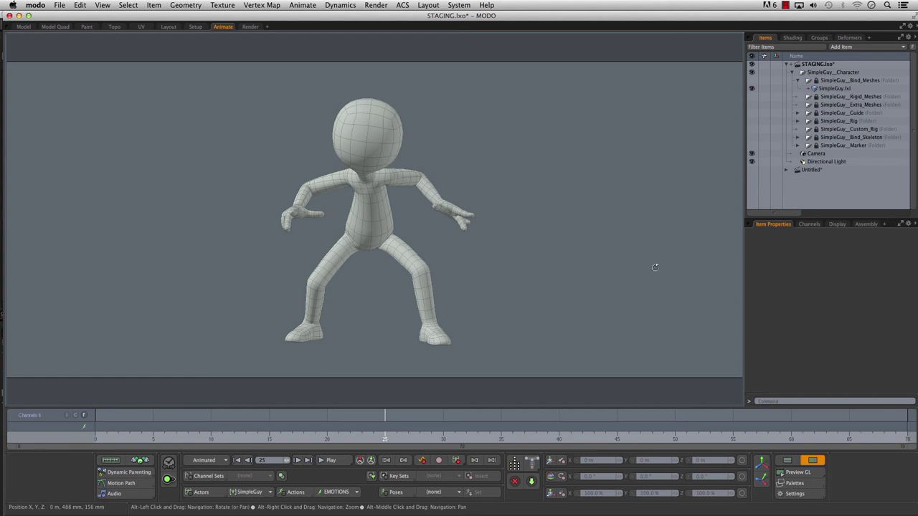
right_click_drag(708, 274, 218, 313, "alt")
right_click_drag(78, 340, 561, 306, "alt")
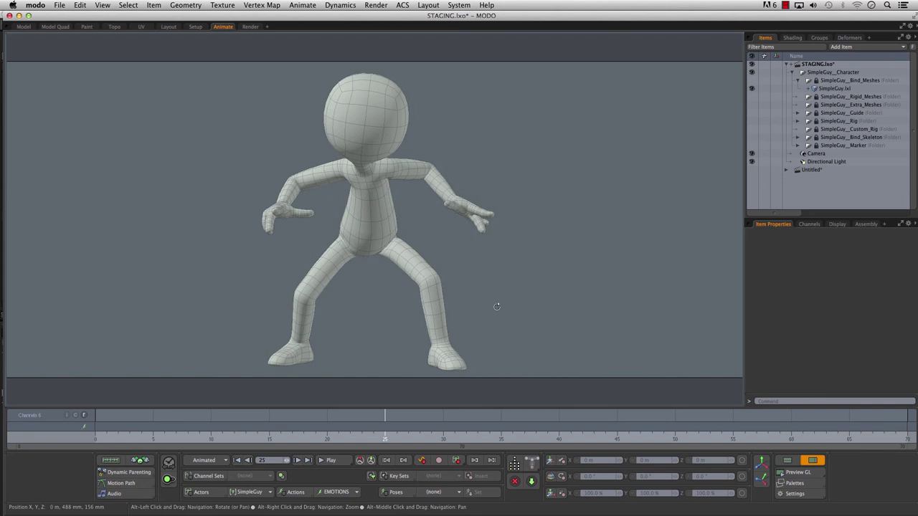
- Compose the shy pose at frame 30 as a full-figure shot with the character far off-centre and empty space beside it
left_click(442, 438)
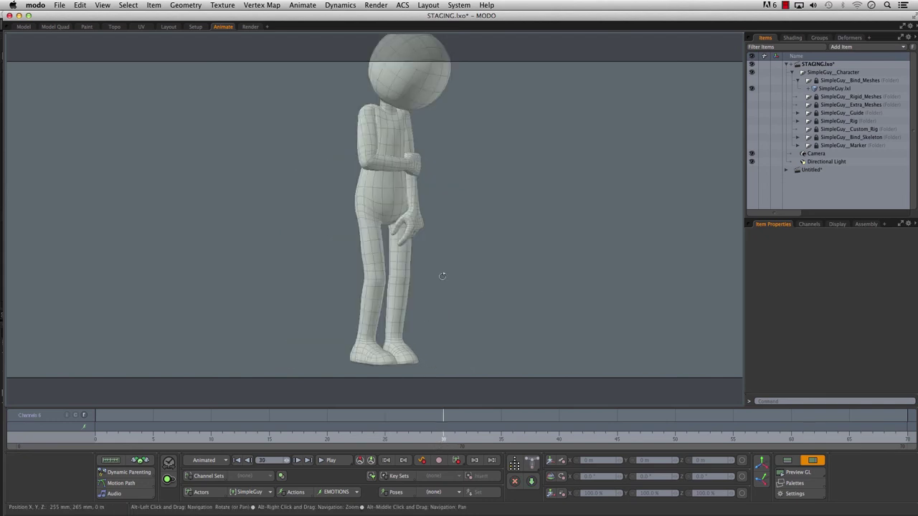
left_click_drag(453, 265, 456, 279, "alt")
right_click_drag(455, 280, 349, 281, "alt")
left_click_drag(442, 291, 527, 286, "alt")
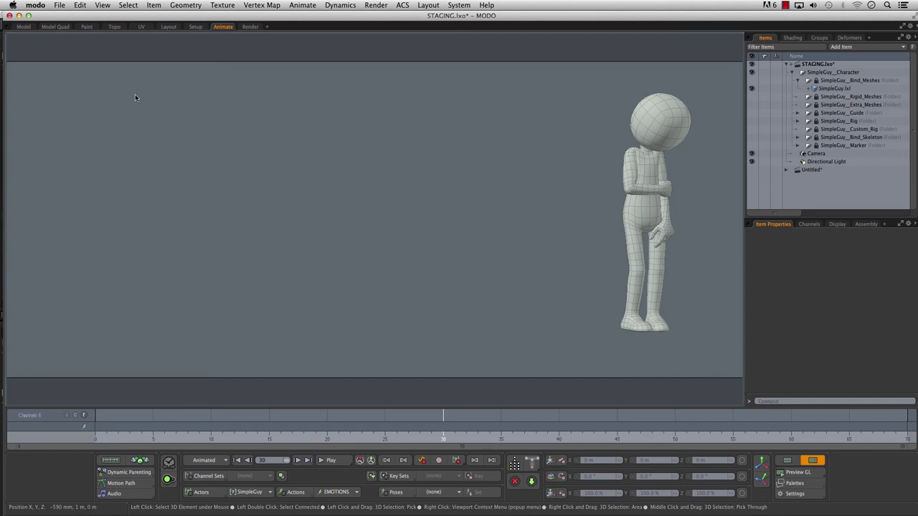
- Pull the camera back from the shy pose at frame 30, keeping the small figure far off-centre in a wide, empty shot
right_click_drag(510, 294, 465, 286, "alt")
left_click_drag(466, 294, 471, 298, "alt")
right_click_drag(543, 302, 340, 305, "alt")
middle_click_drag(359, 288, 422, 310, "alt")
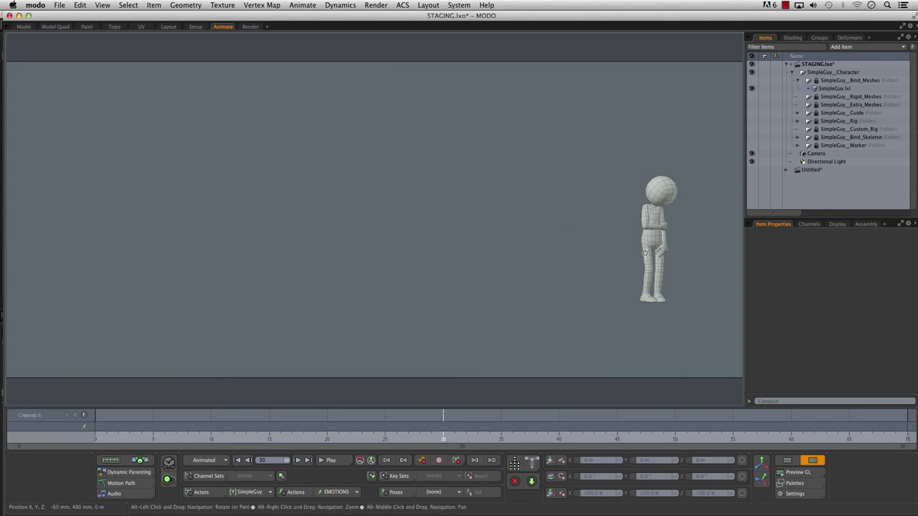
- Reframe the shy pose at frame 30 as a near-centred full-figure shot, and pull the camera far back from it
middle_click_drag(682, 278, 519, 251, "alt")
right_click_drag(518, 260, 649, 258, "alt")
right_click_drag(581, 267, 552, 273, "alt")
middle_click_drag(553, 273, 511, 283, "alt")
left_click_drag(512, 282, 517, 284, "alt")
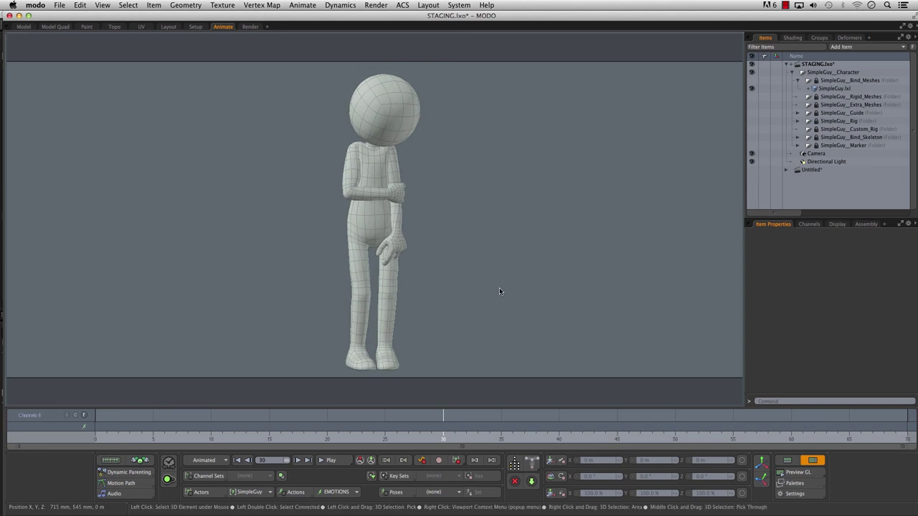
right_click_drag(563, 284, 244, 294, "alt")
middle_click_drag(244, 293, 333, 348, "alt")
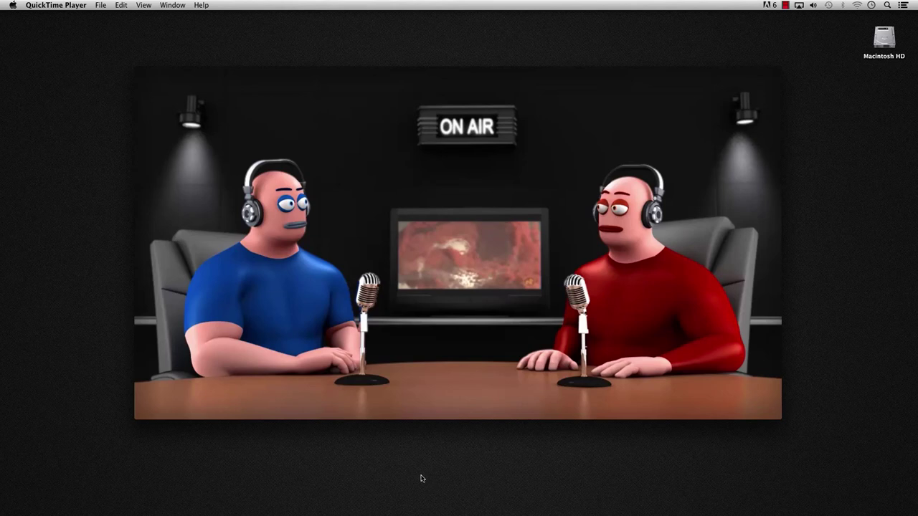
- Switch to QuickTime Player and play the opening of SAVE_OUR_SHOW_FINAL.mp4, pausing at 00:16
left_click_drag(586, 402, 610, 398)
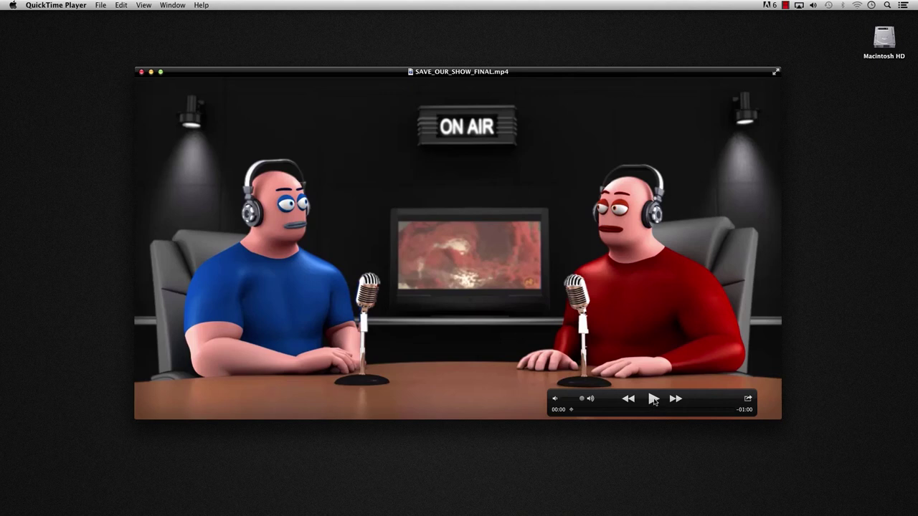
left_click(653, 400)
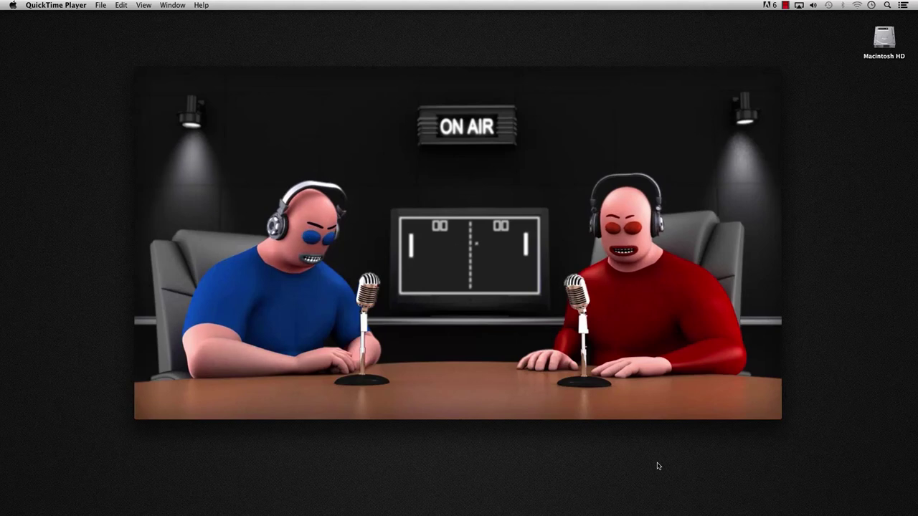
key("space")
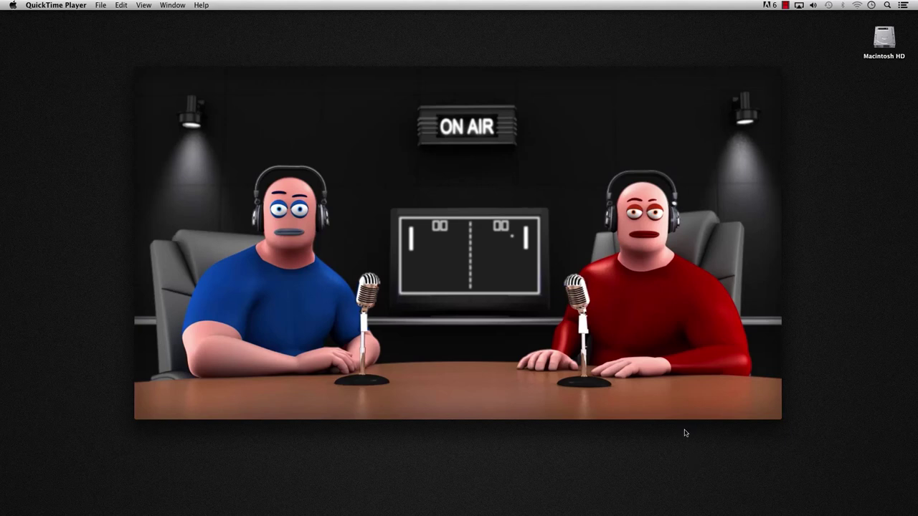
mouse_move(263, 406)
mouse_move(820, 339)
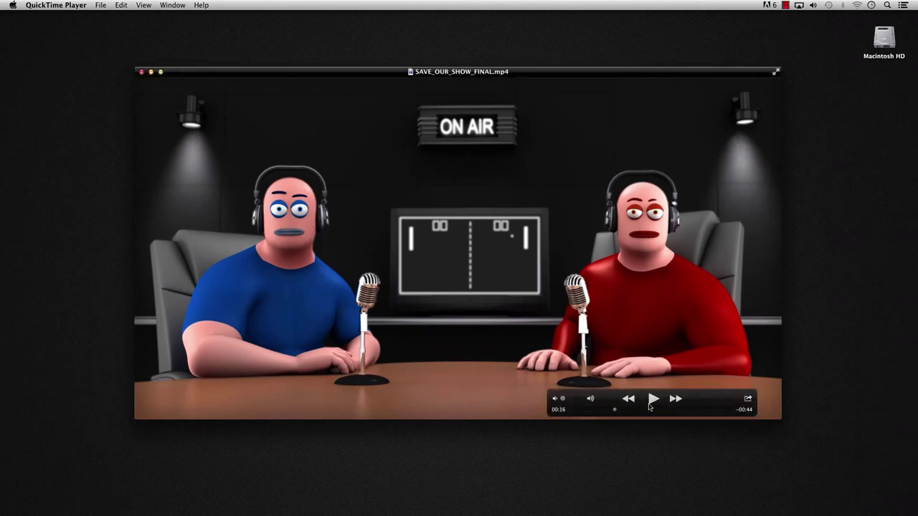
- Play the radio-studio movie from its opening shot to study the staging of both hosts, and pause at 00:28
key("space")
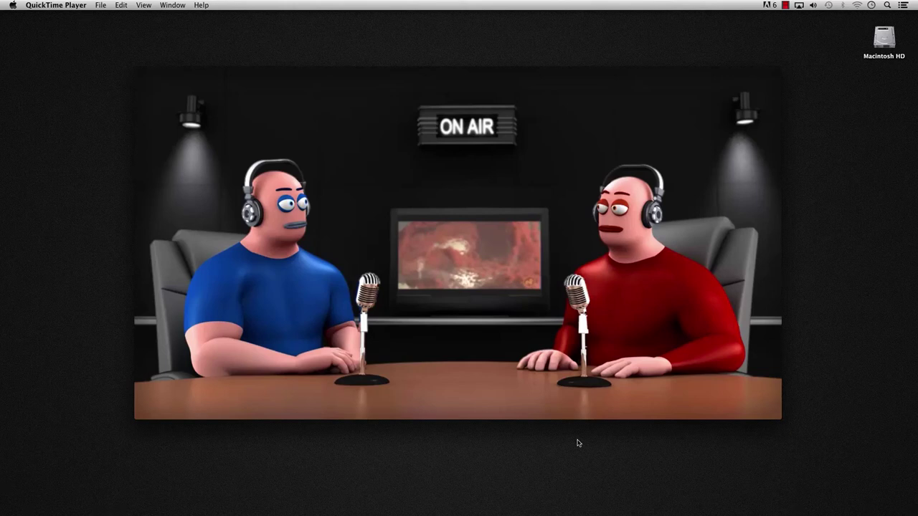
mouse_move(263, 302)
key("space")
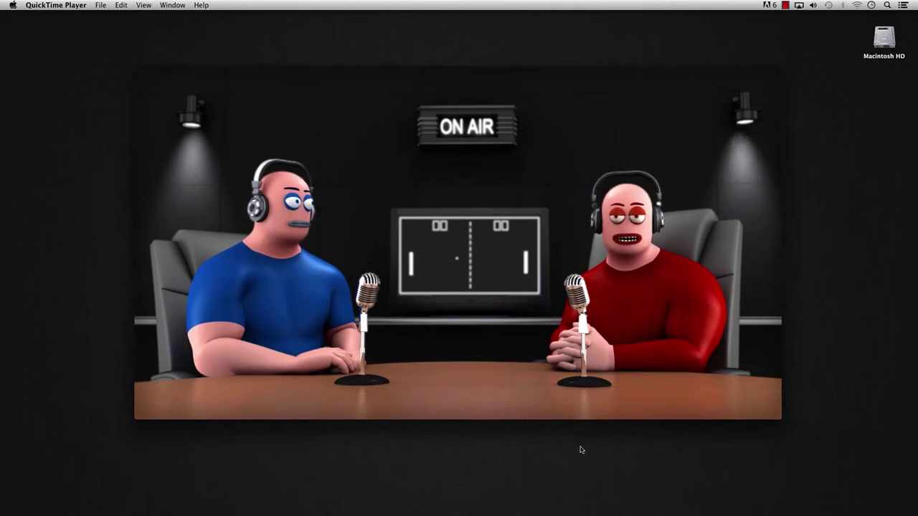
left_click(660, 401)
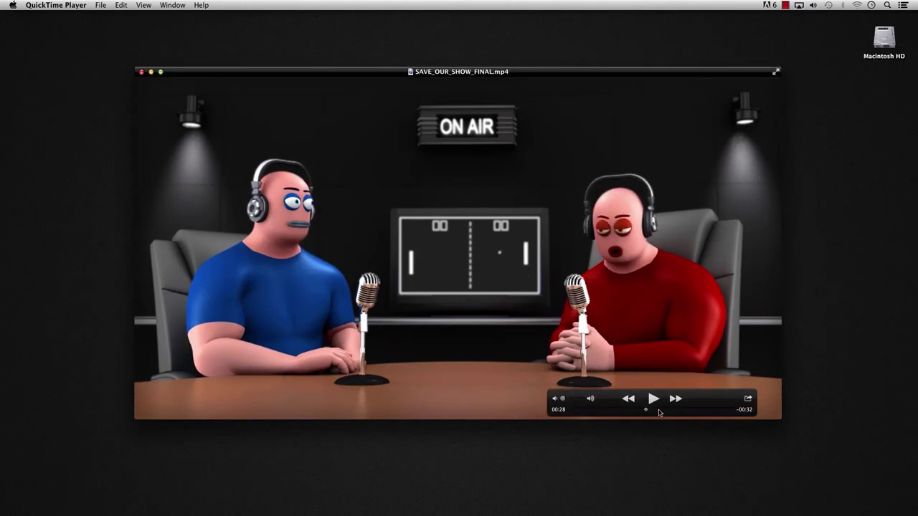
- Raise the radio-studio movie's volume, rewind to 00:23 and replay the exchange between the two hosts
left_click_drag(563, 398, 582, 398)
left_click_drag(645, 410, 632, 411)
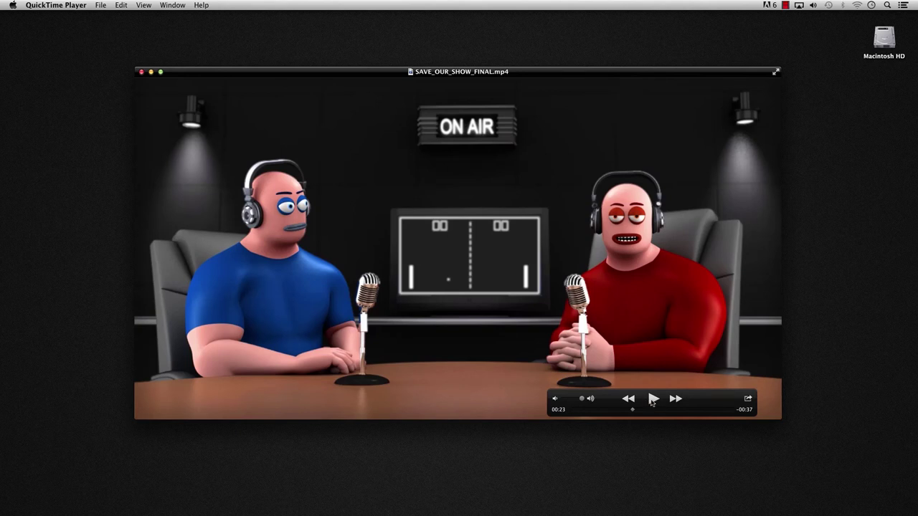
left_click(653, 399)
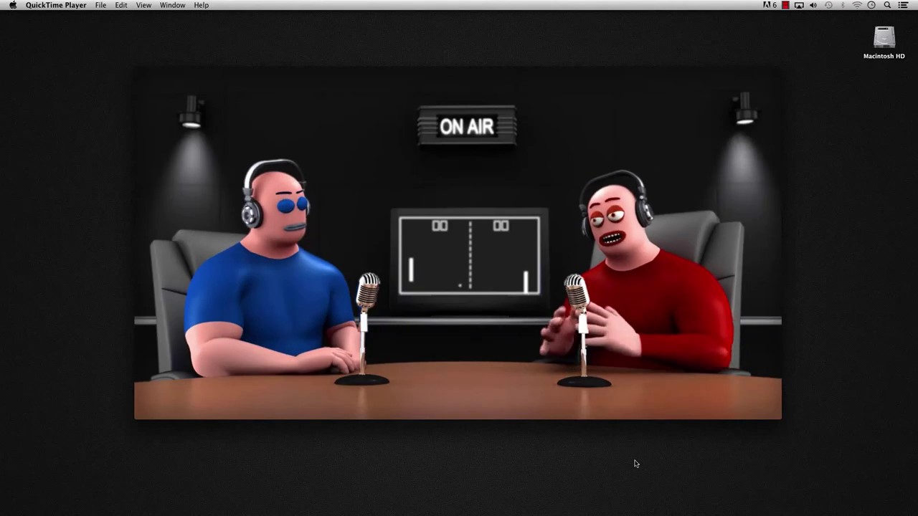
mouse_move(629, 420)
left_click_drag(632, 409, 640, 409)
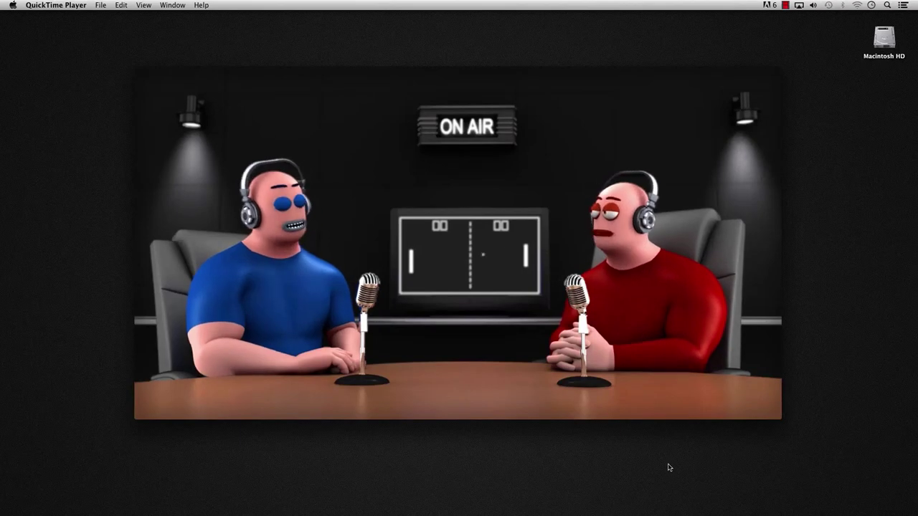
- Lower the radio-studio movie's volume and resume its playback
mouse_move(605, 413)
left_click_drag(574, 400, 562, 398)
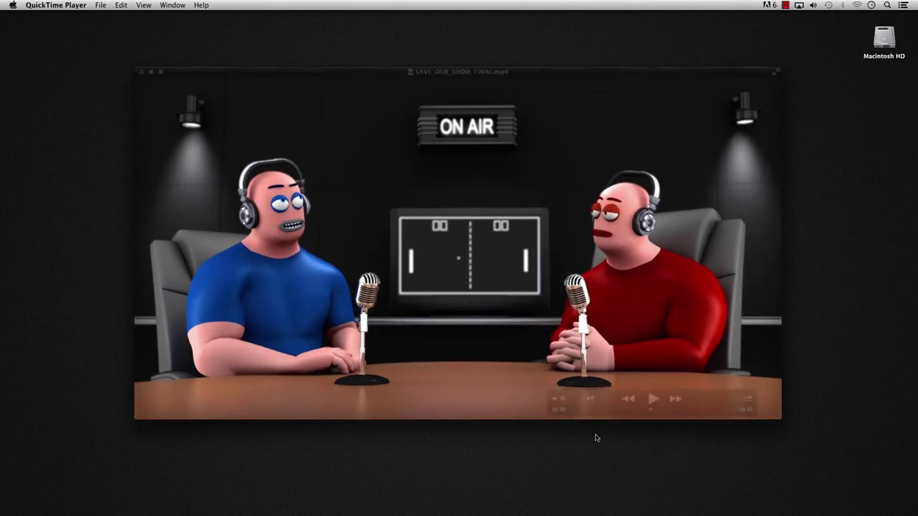
left_click(652, 398)
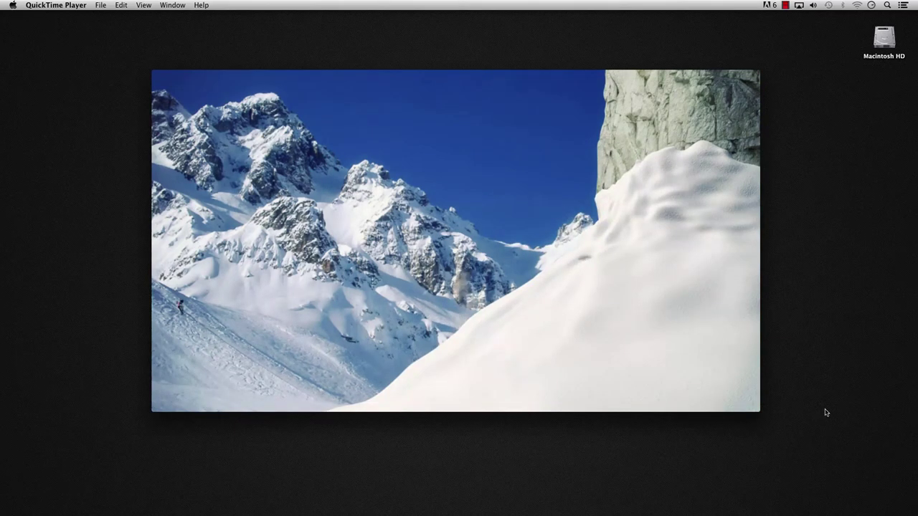
- Play the snowboard clip to review its shot changes, and pause on the distant cliff-jump shot at 00:04
mouse_move(642, 341)
left_click_drag(389, 370, 360, 377)
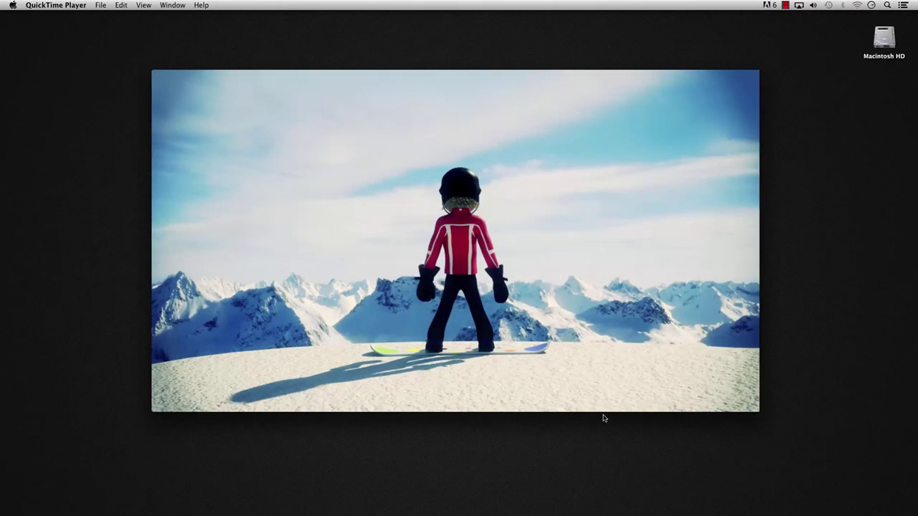
mouse_move(600, 420)
key("space")
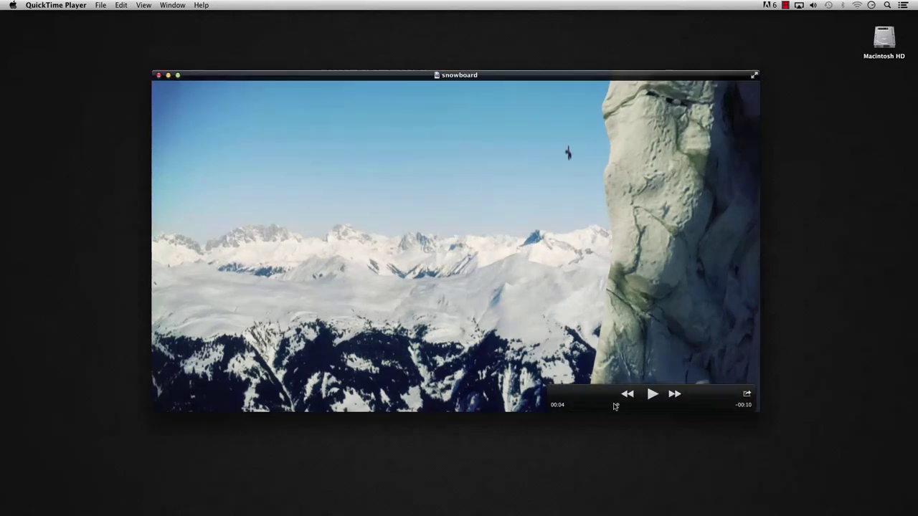
- Scrub and replay the snowboard clip around 00:05 to examine the fast descent shot beside the rock face
left_click(613, 406)
left_click_drag(613, 406, 618, 410)
left_click_drag(617, 409, 636, 413)
key("space")
key("space")
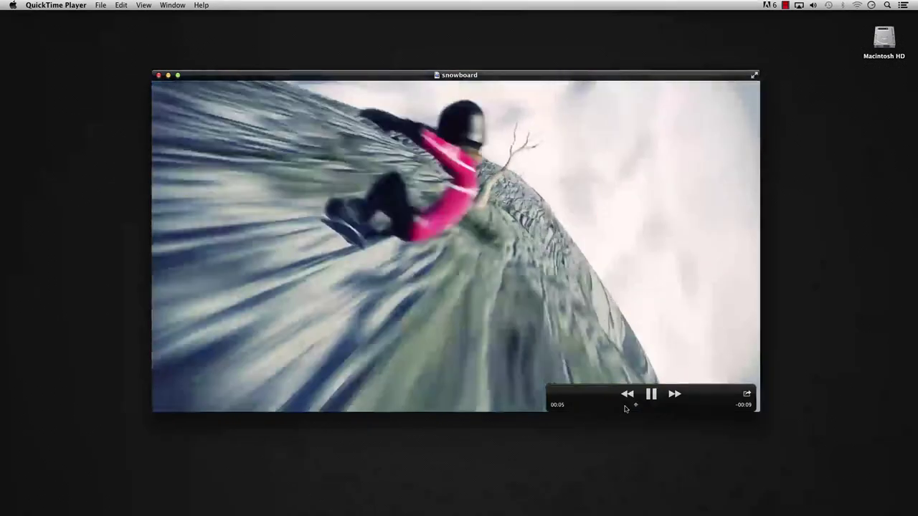
left_click_drag(636, 408, 631, 406)
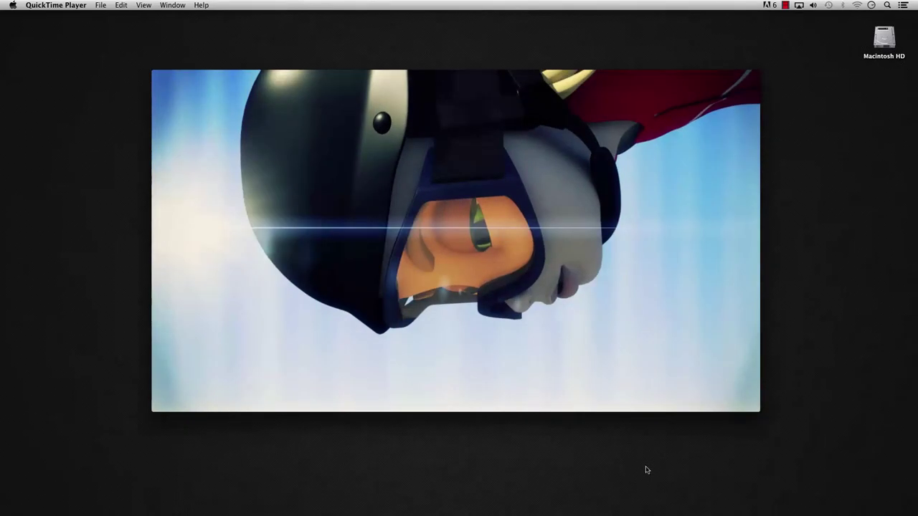
- Play the opening of the PUMPKIN clip and pause it at 00:02 on the figure leaning over the sink
mouse_move(488, 334)
key("space")
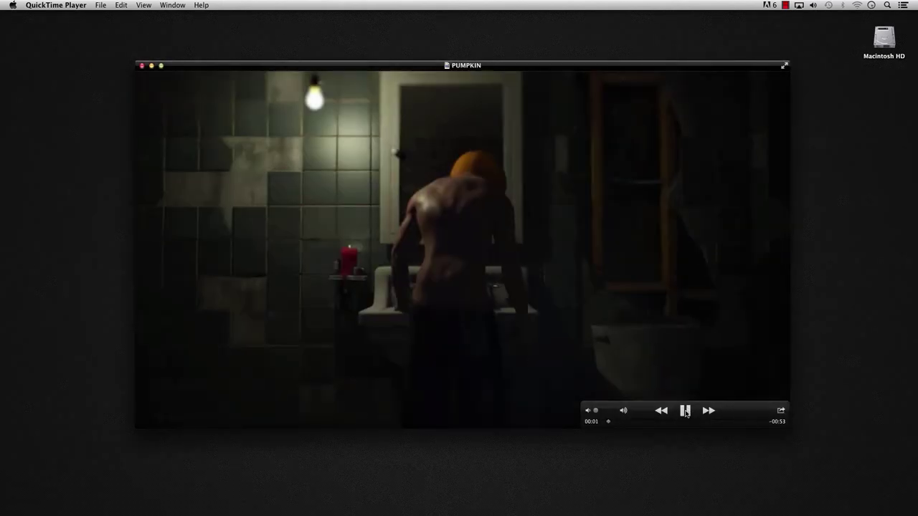
left_click(685, 411)
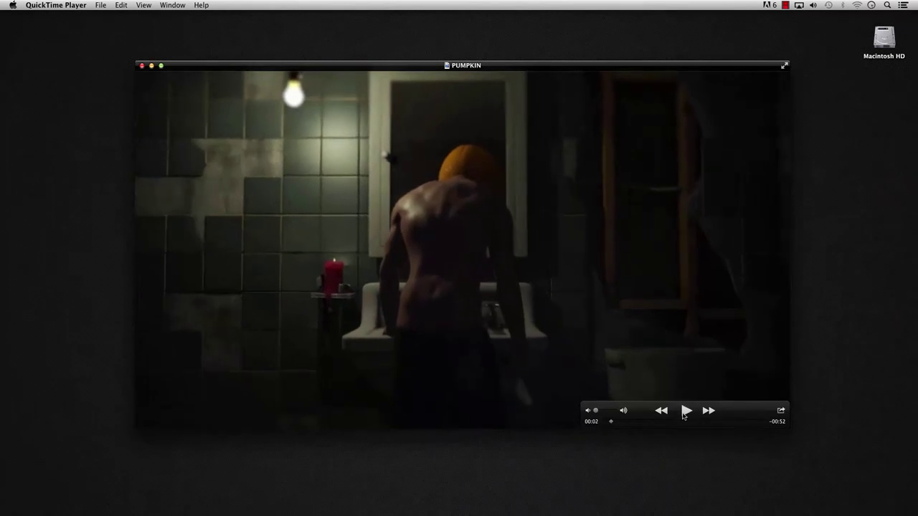